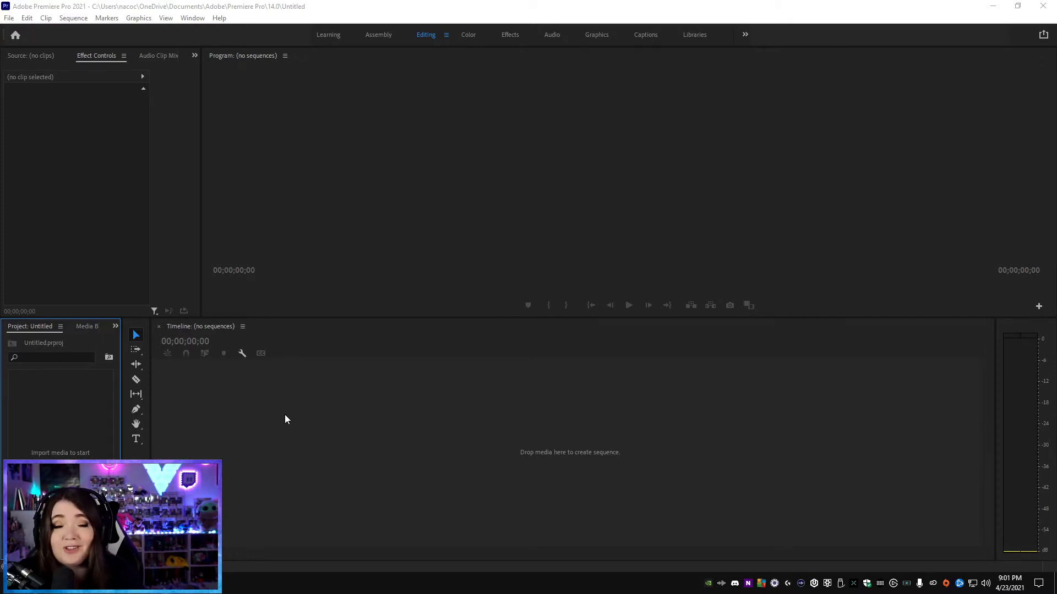
Step: Start a new sequence and choose the custom TikTok preset for it
left_click(315, 169)
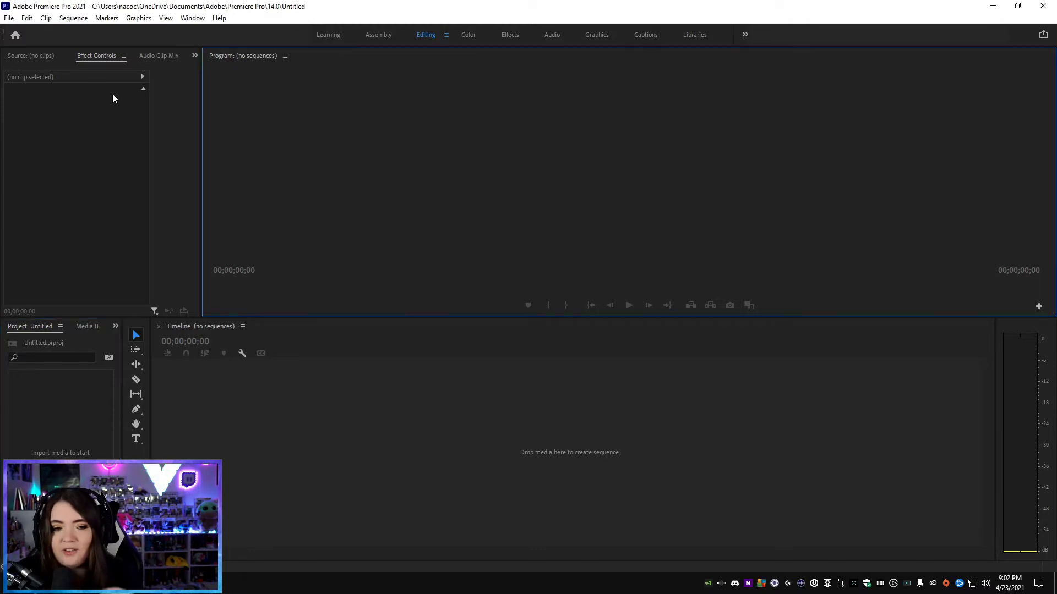
left_click(8, 18)
mouse_move(81, 31)
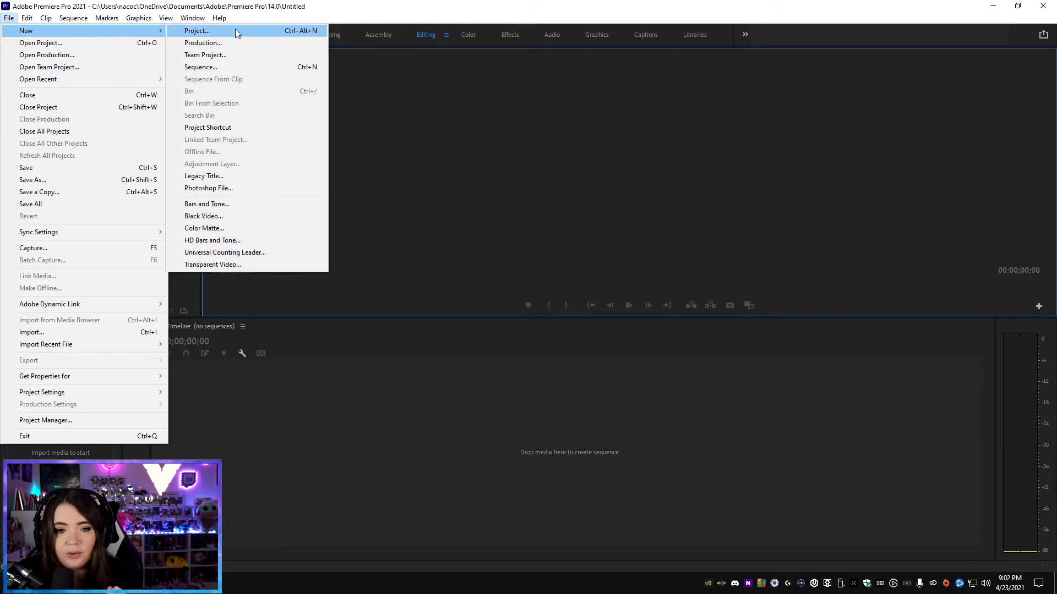
left_click(218, 66)
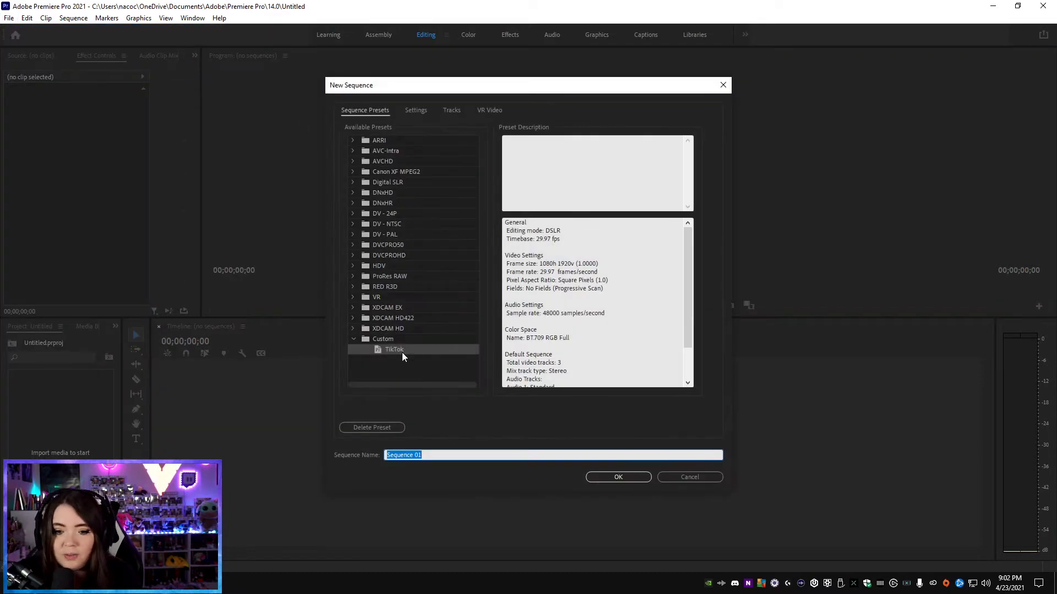
left_click(401, 353)
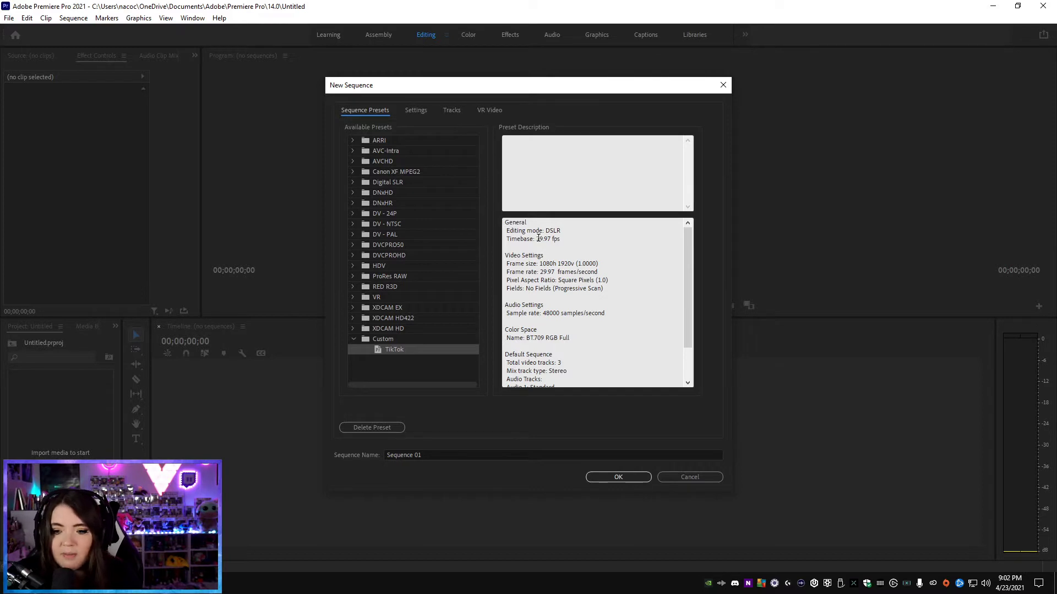
Step: Review the TikTok preset's timebase, frame size and default tracks, and create the sequence with it
left_click_drag(538, 238, 553, 240)
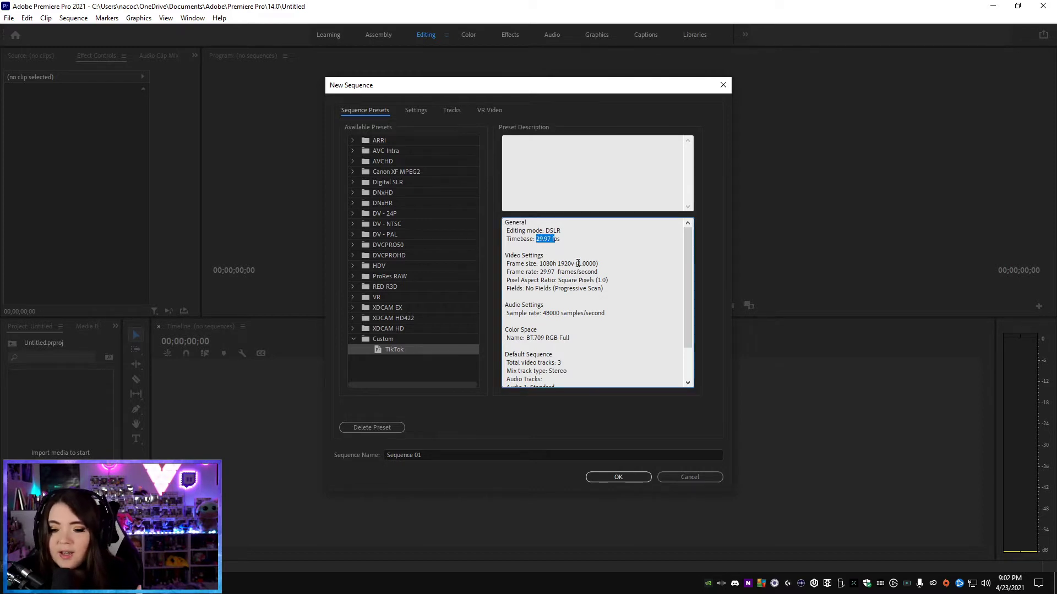
left_click_drag(539, 264, 563, 263)
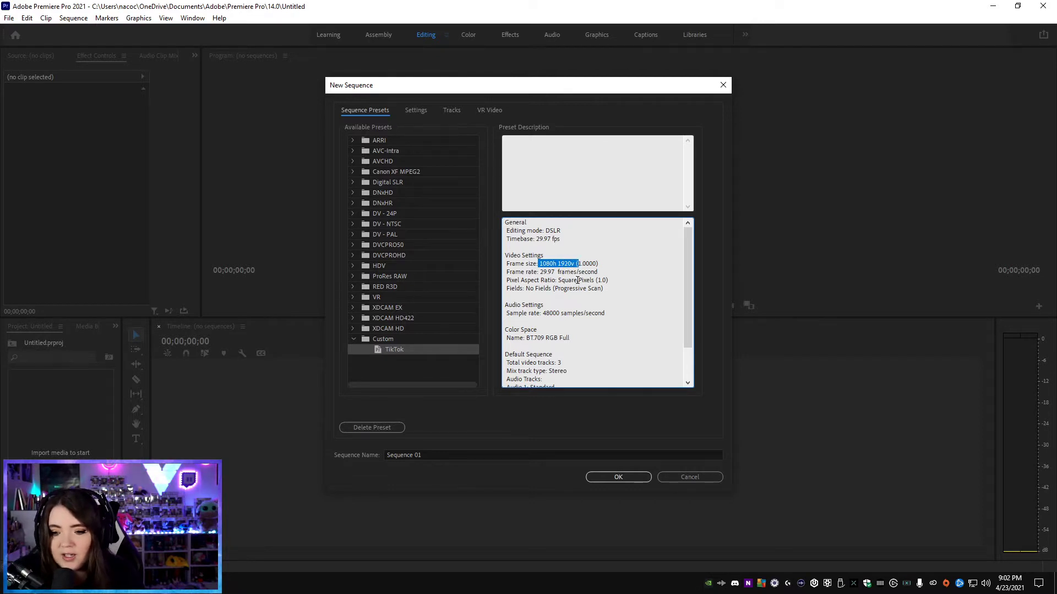
scroll(531, 349, "down", 2)
left_click(587, 336)
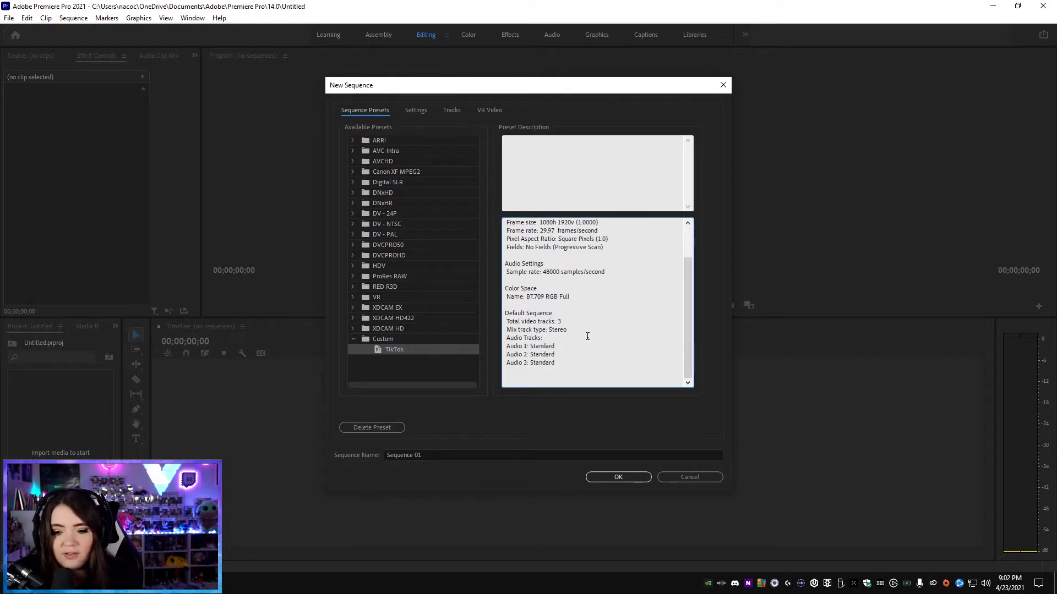
scroll(561, 326, "up", 1)
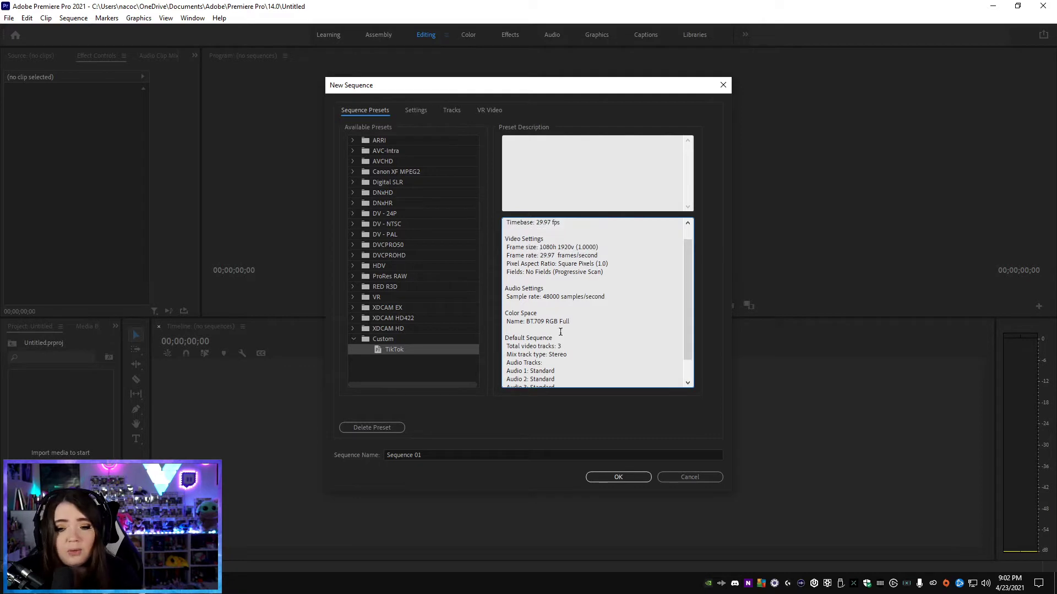
left_click_drag(542, 248, 588, 247)
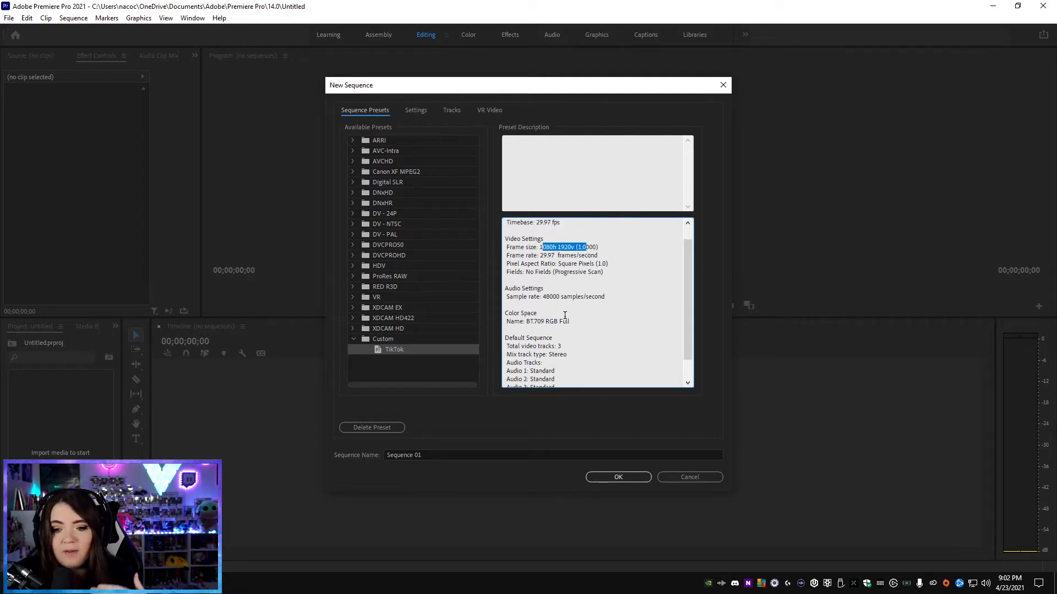
left_click(564, 312)
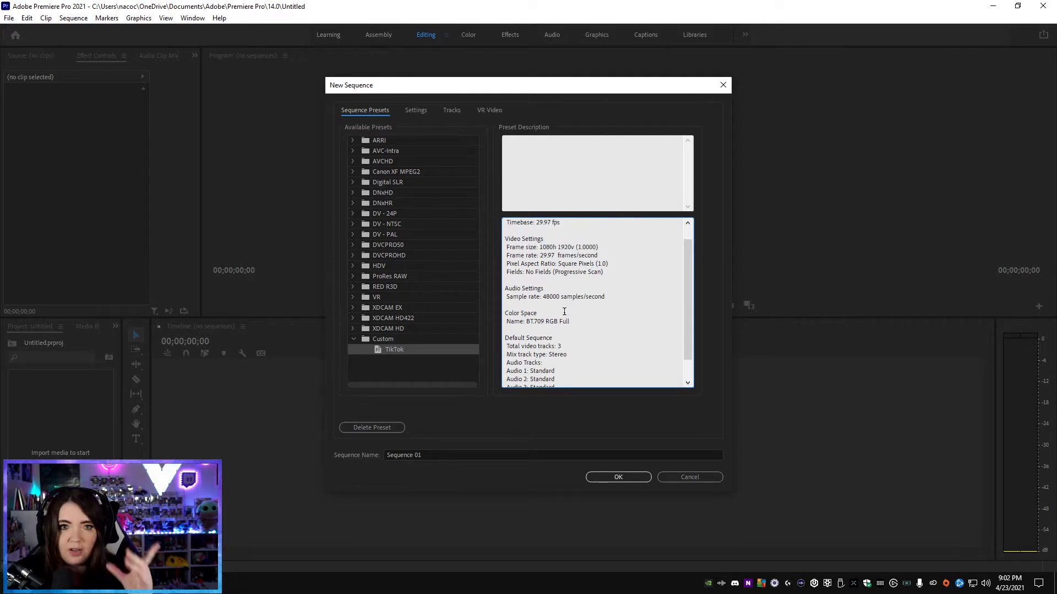
left_click(609, 479)
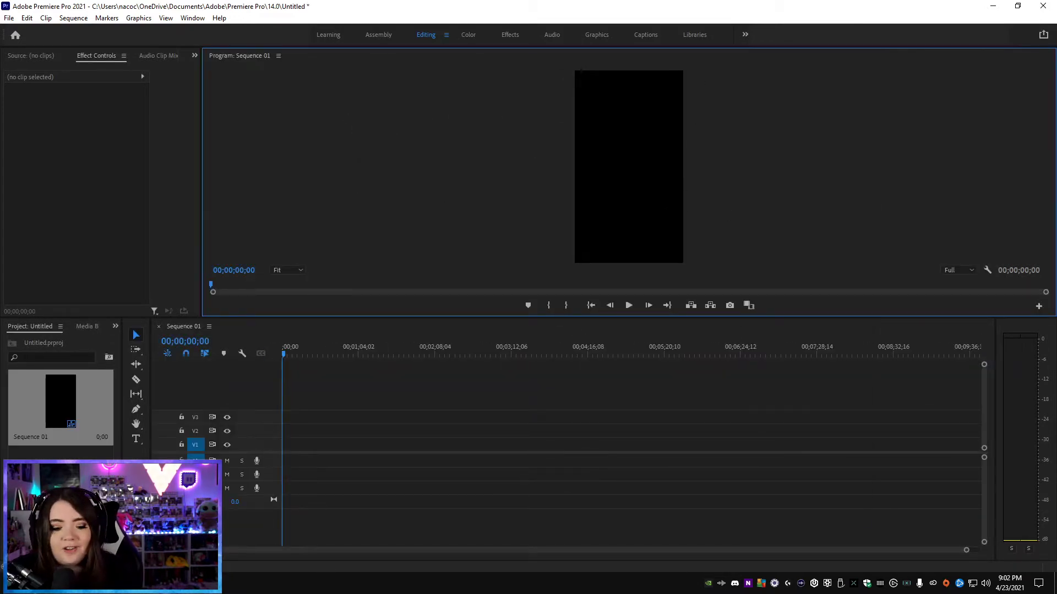
Step: Switch to File Explorer and look through the overlay images in the Overlays folder under Tik Tok
key("alt+Tab")
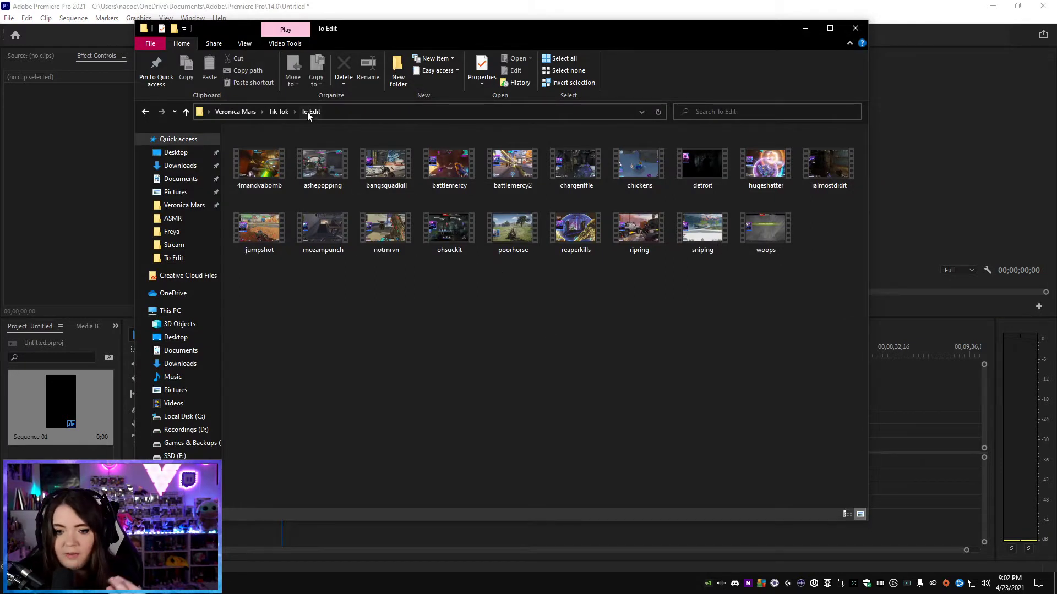
key("alt+Up")
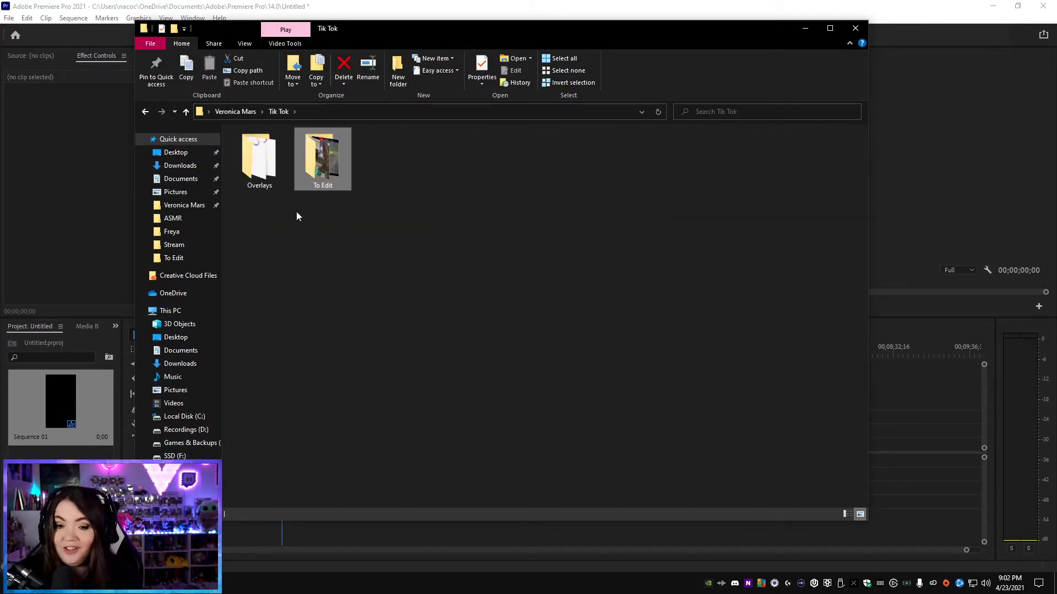
double_click(259, 159)
left_click(318, 153)
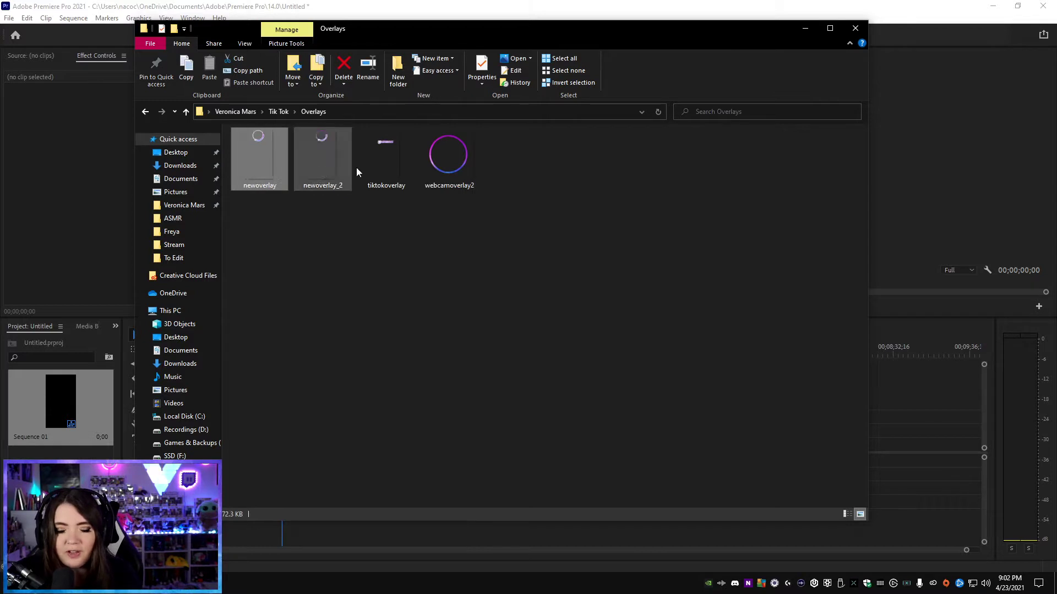
key("Right")
key("Right")
left_click(275, 114)
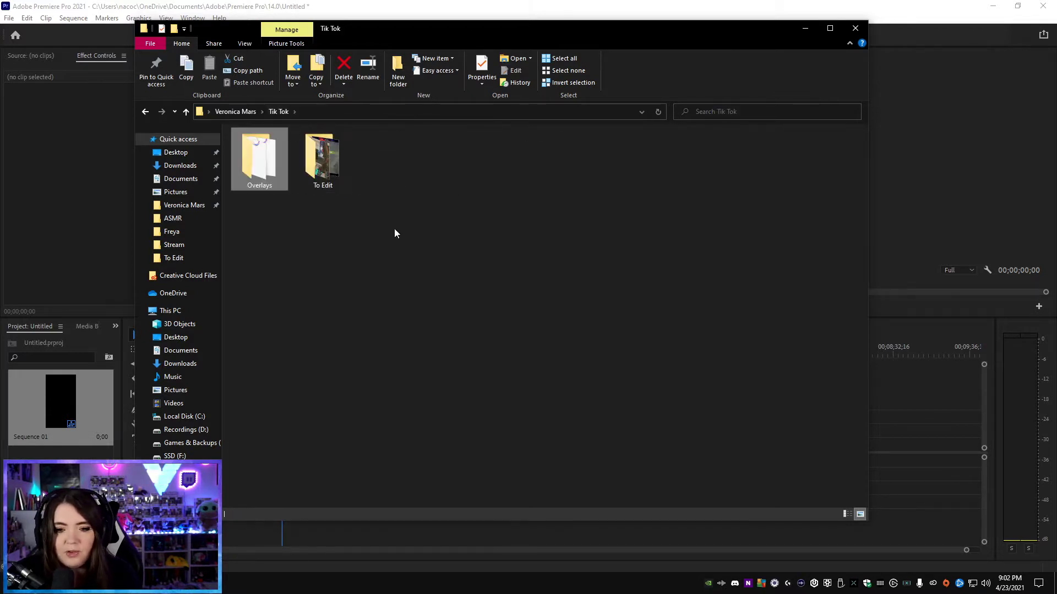
Step: Import the mozampunch video from the To Edit folder into the Premiere Pro project
double_click(333, 160)
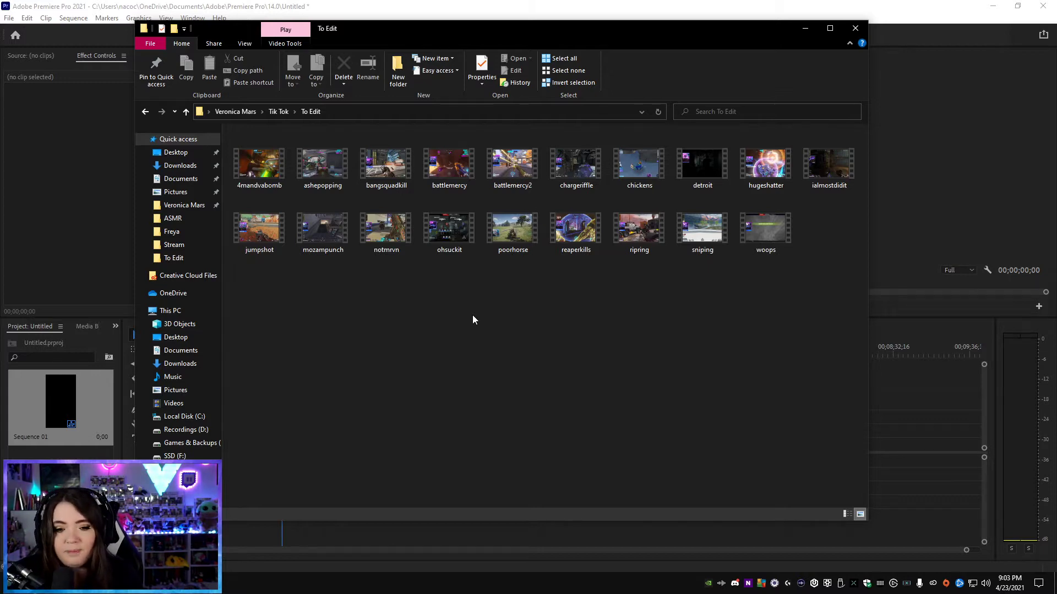
left_click(323, 228)
left_click_drag(361, 30, 585, 26)
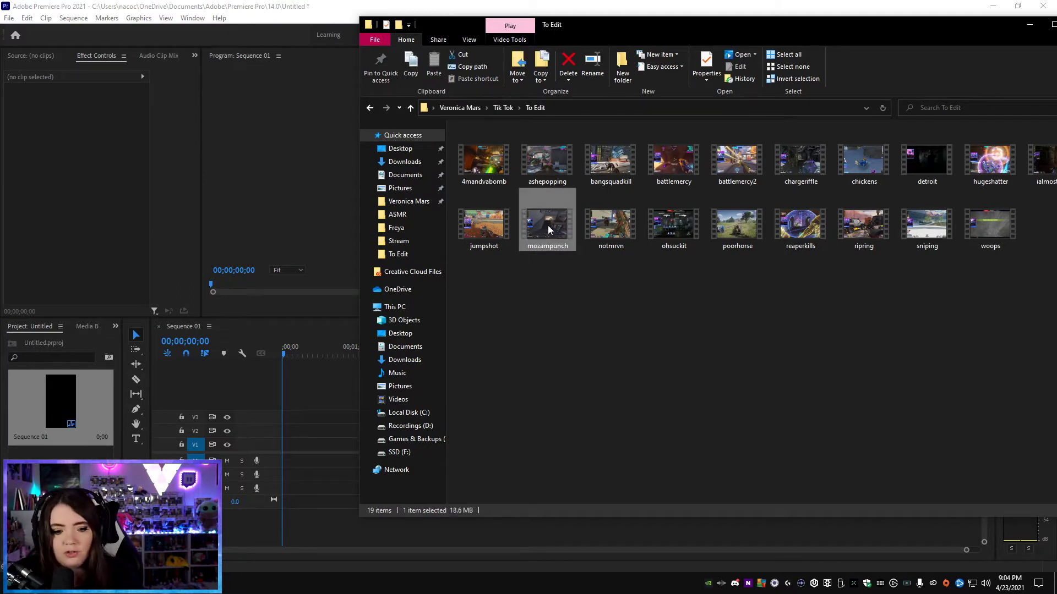
left_click_drag(547, 226, 261, 484)
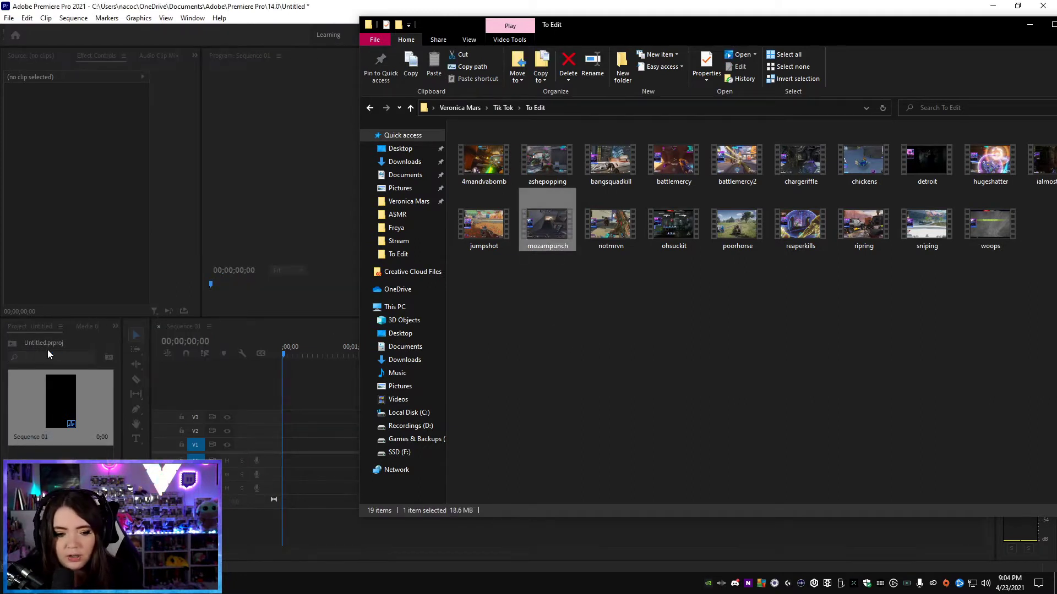
Step: Preview the newoverlay image from the Tik Tok Overlays folder and import it into the project
left_click(500, 107)
double_click(485, 157)
left_click(491, 144)
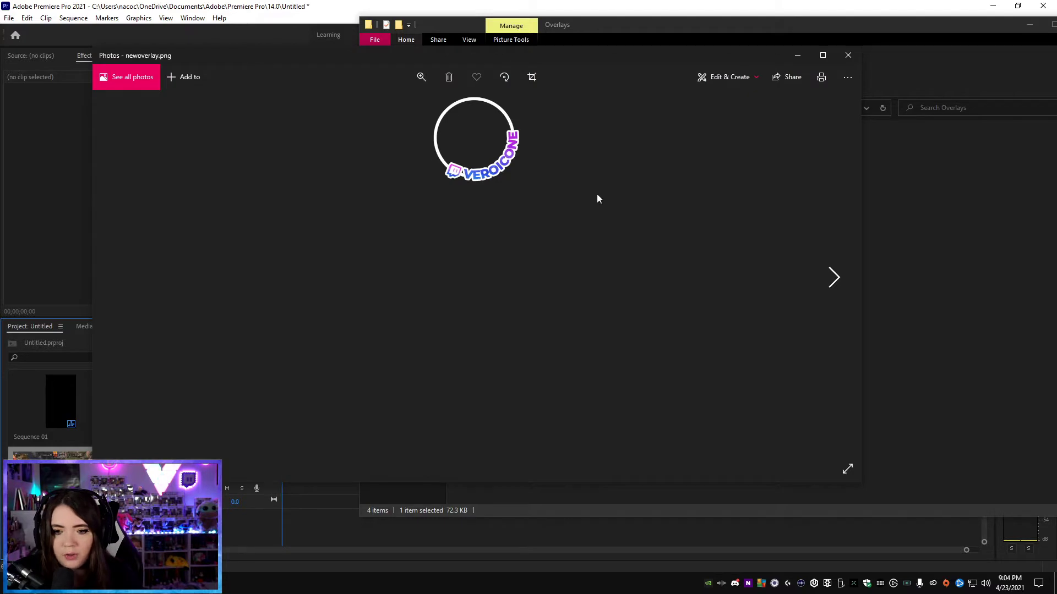
left_click(848, 55)
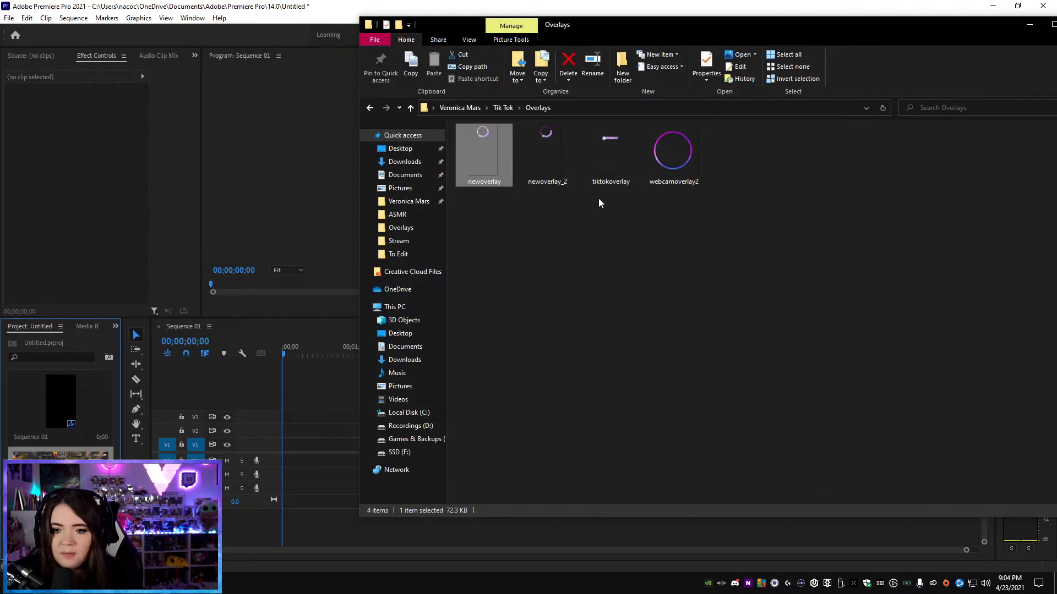
left_click_drag(500, 147, 141, 441)
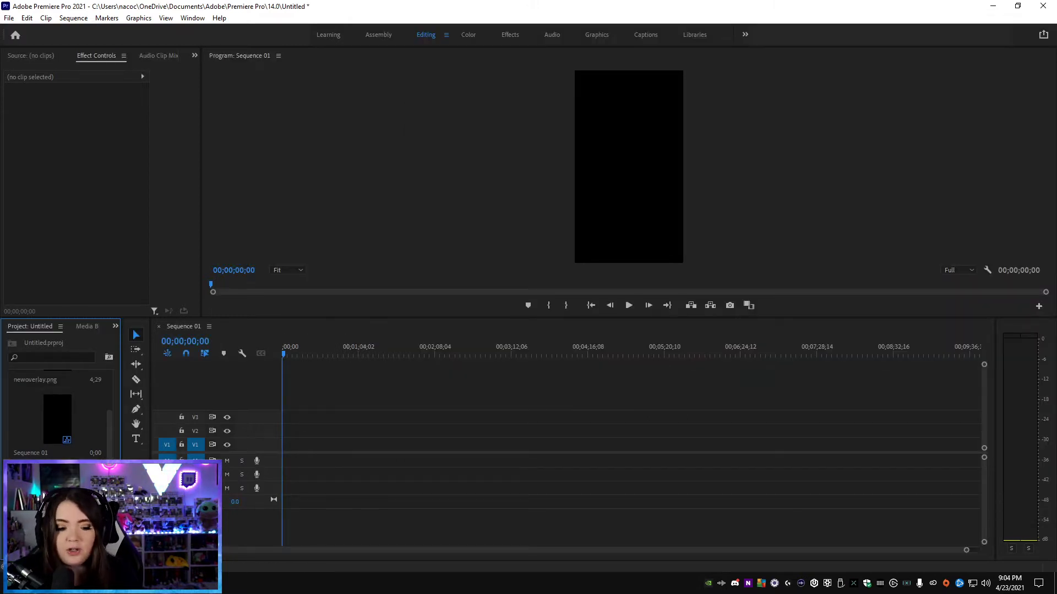
Step: Place the mozampunch clip at the start of video track V1, keeping the existing sequence settings
left_click_drag(57, 418, 284, 449)
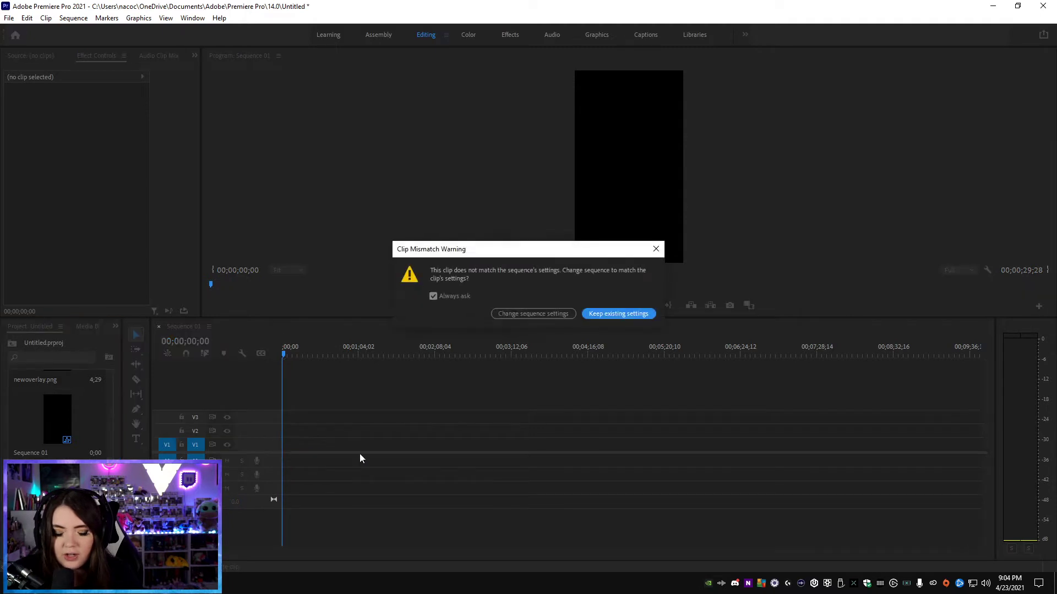
left_click(627, 315)
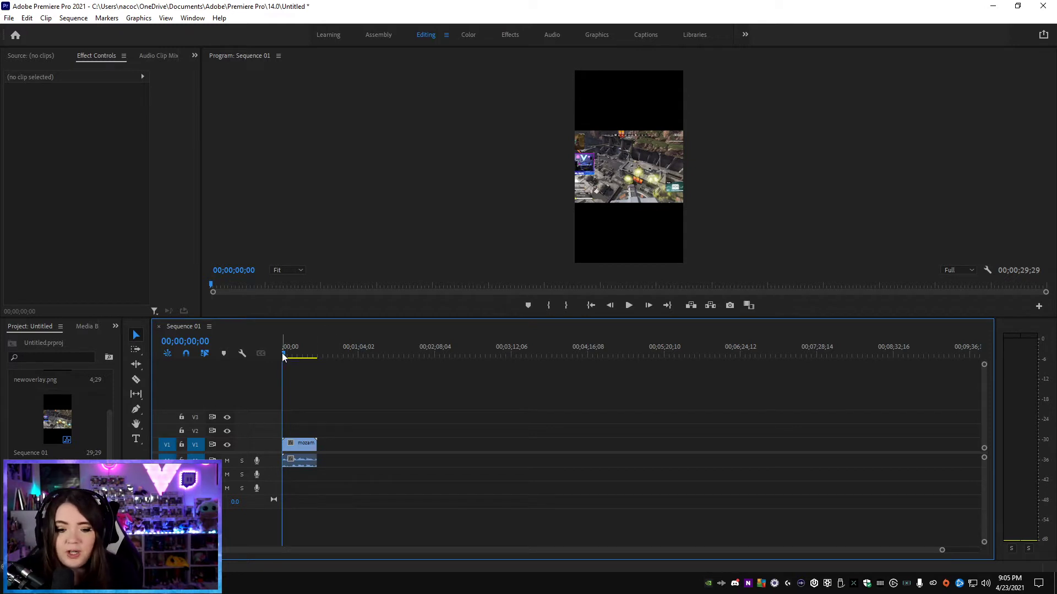
Step: Scrub through the mozampunch clip to find where the action starts and cut it at 00;00;08;17
key("backslash")
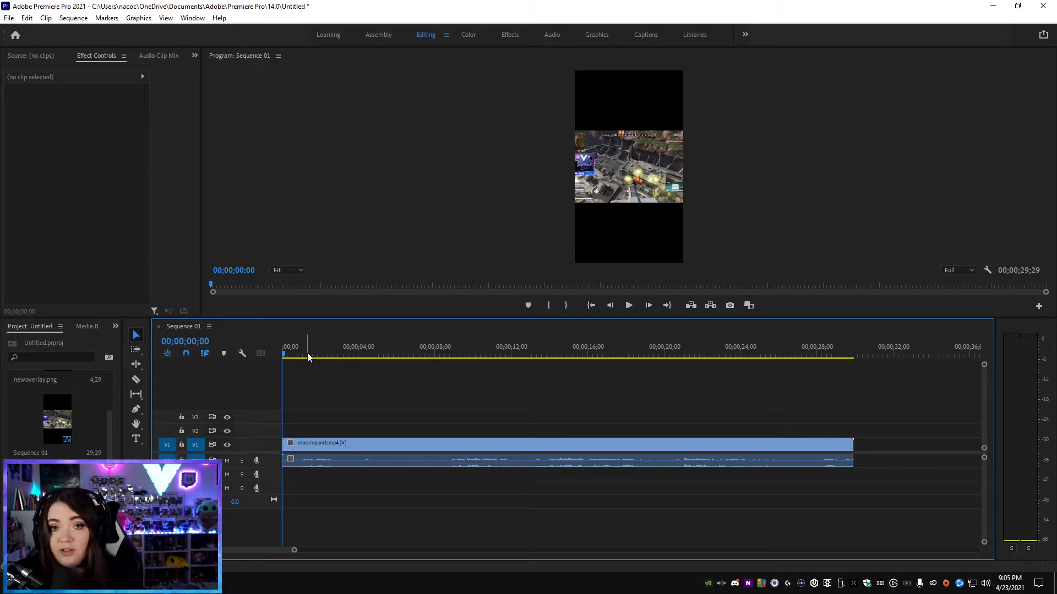
left_click(305, 356)
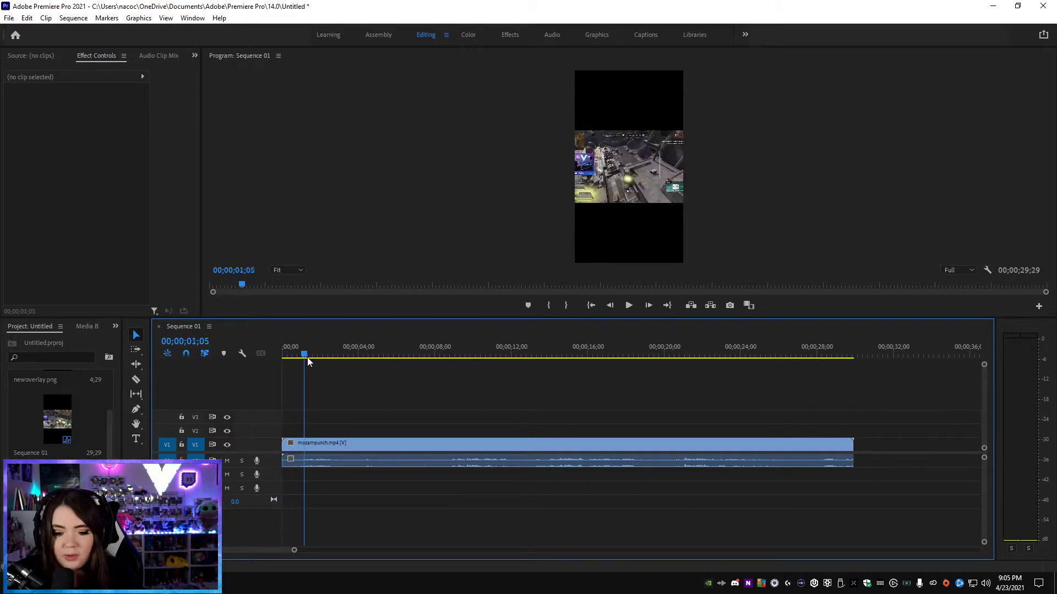
left_click_drag(308, 359, 515, 362)
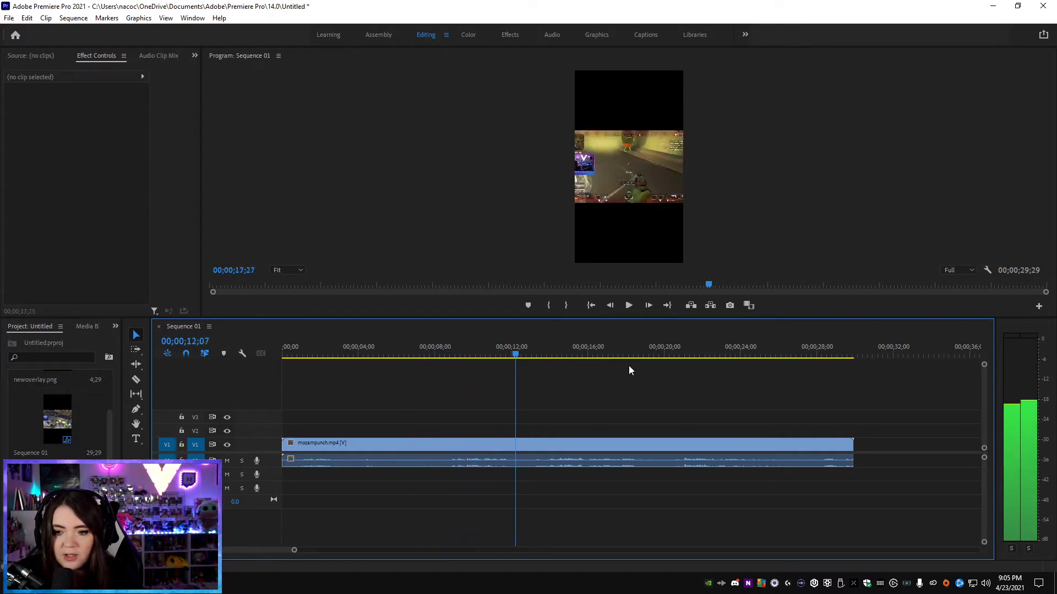
left_click_drag(633, 364, 447, 376)
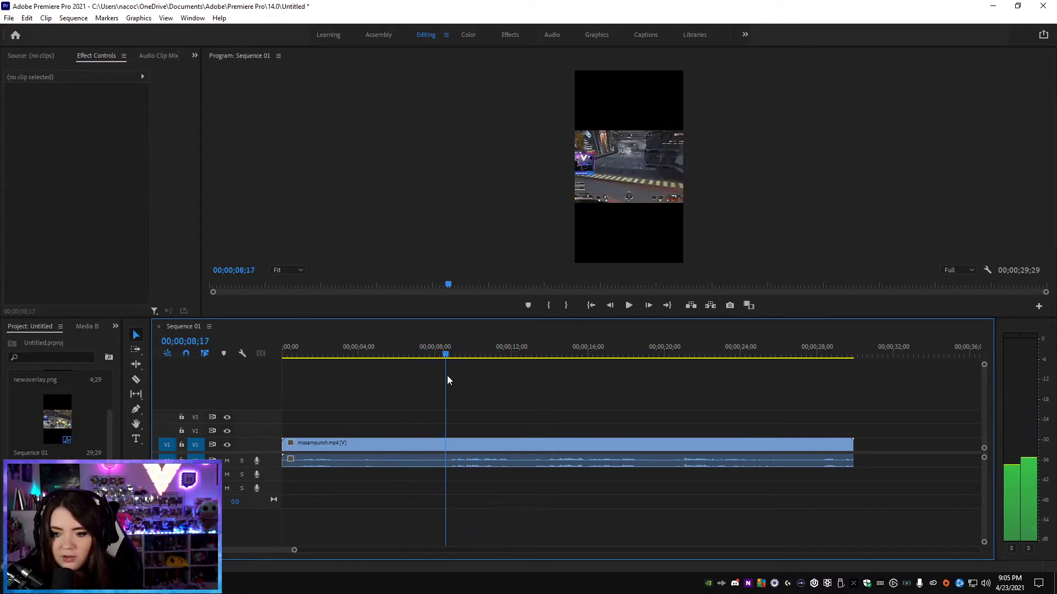
key("c")
left_click(449, 445)
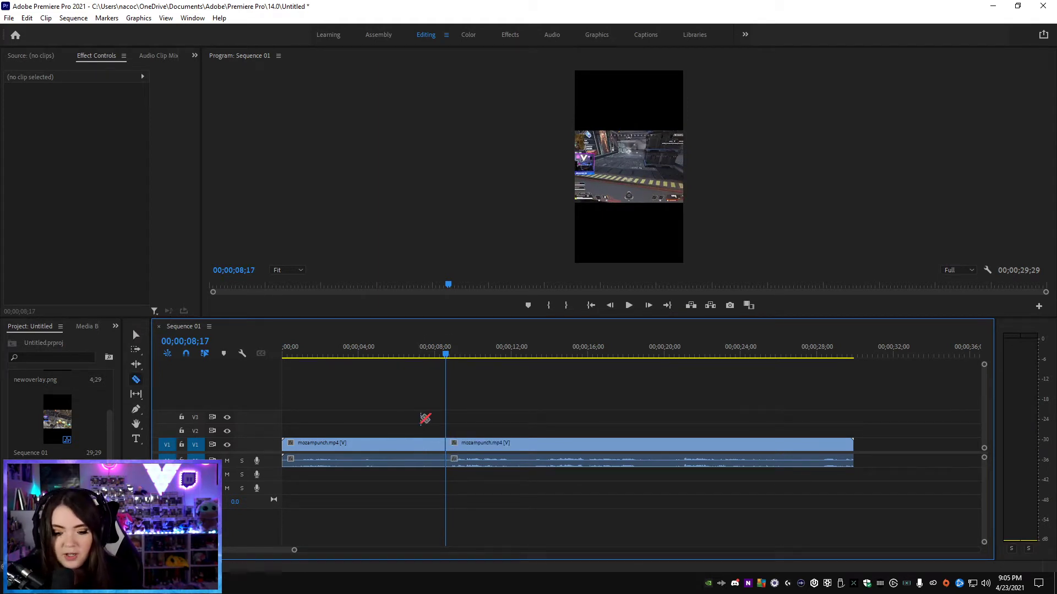
left_click(584, 445)
left_click(670, 444)
left_click(767, 445)
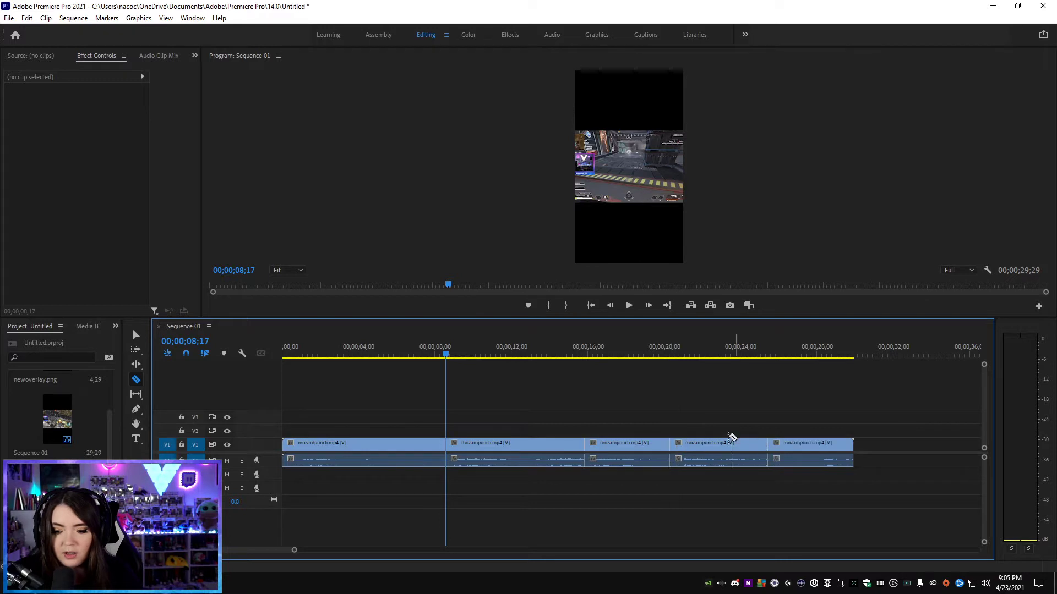
key("ctrl+z")
key("ctrl+z")
key("ctrl+z")
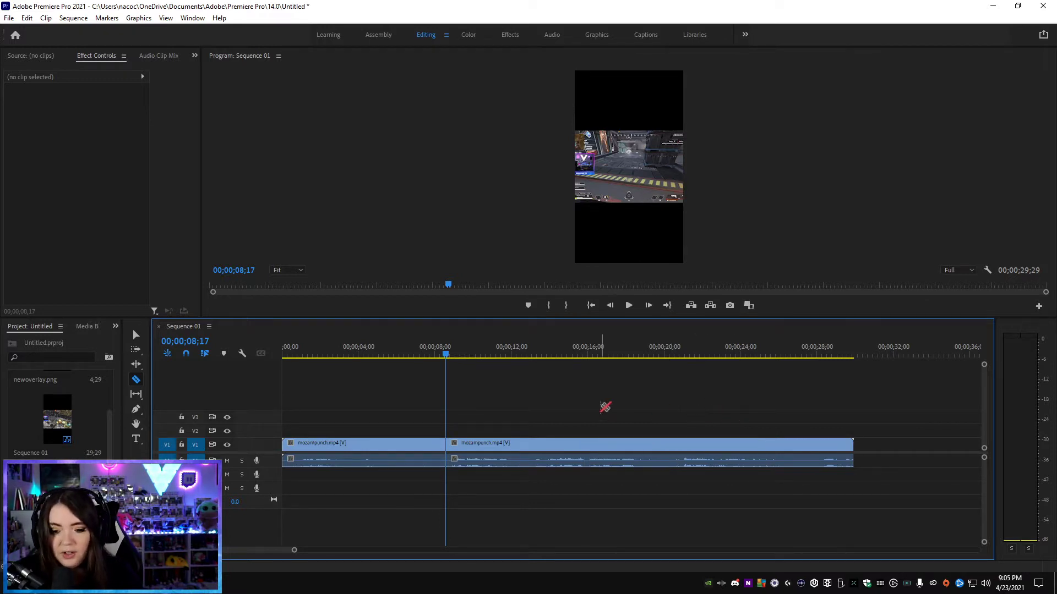
Step: Delete the clip segment before the cut and close the gap it leaves at the start of the timeline
key("v")
left_click(361, 450)
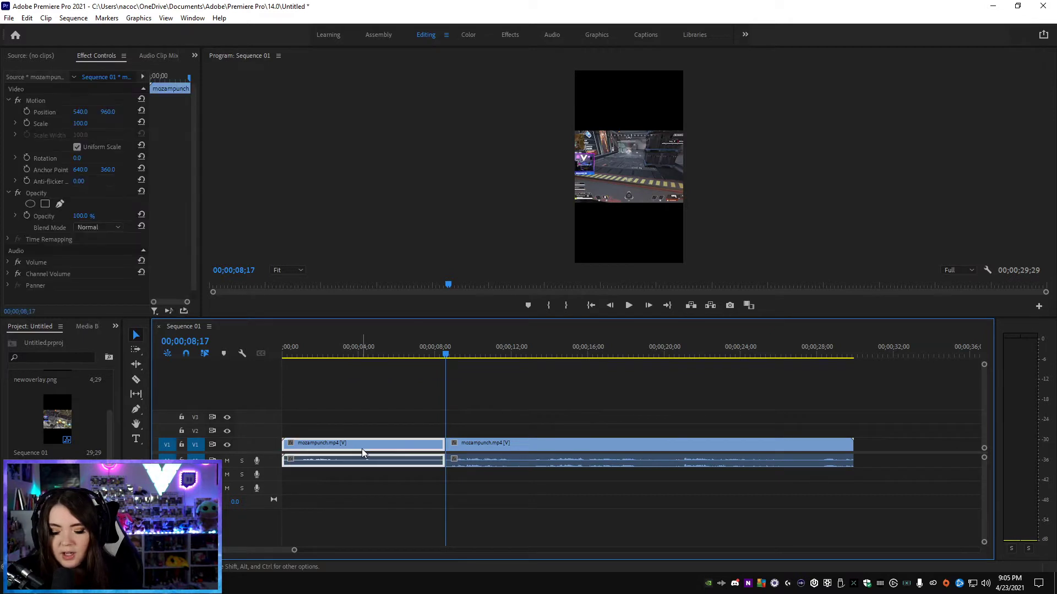
key("Delete")
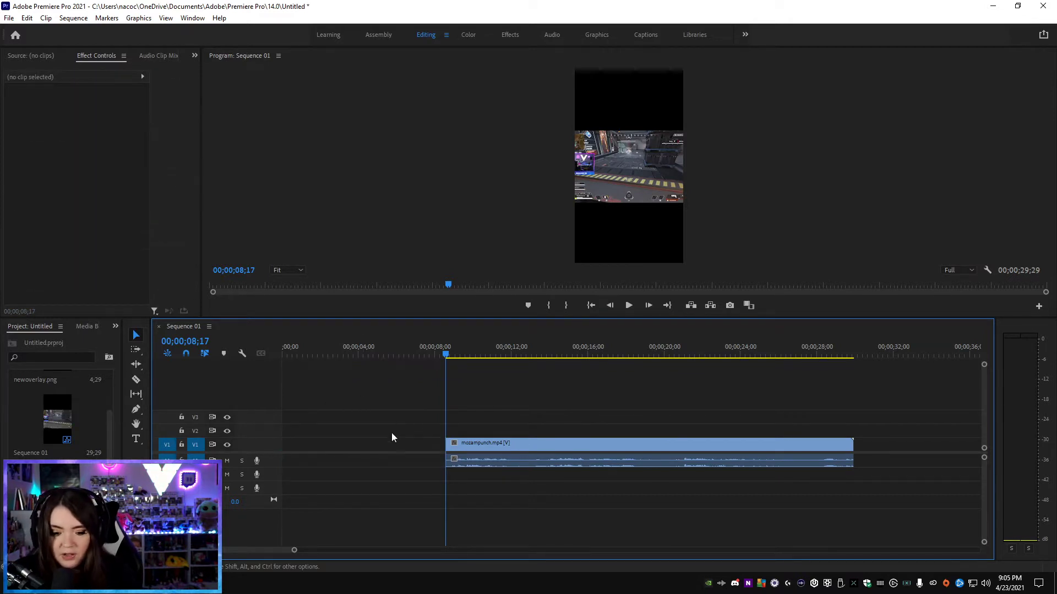
left_click(308, 448)
key("Delete")
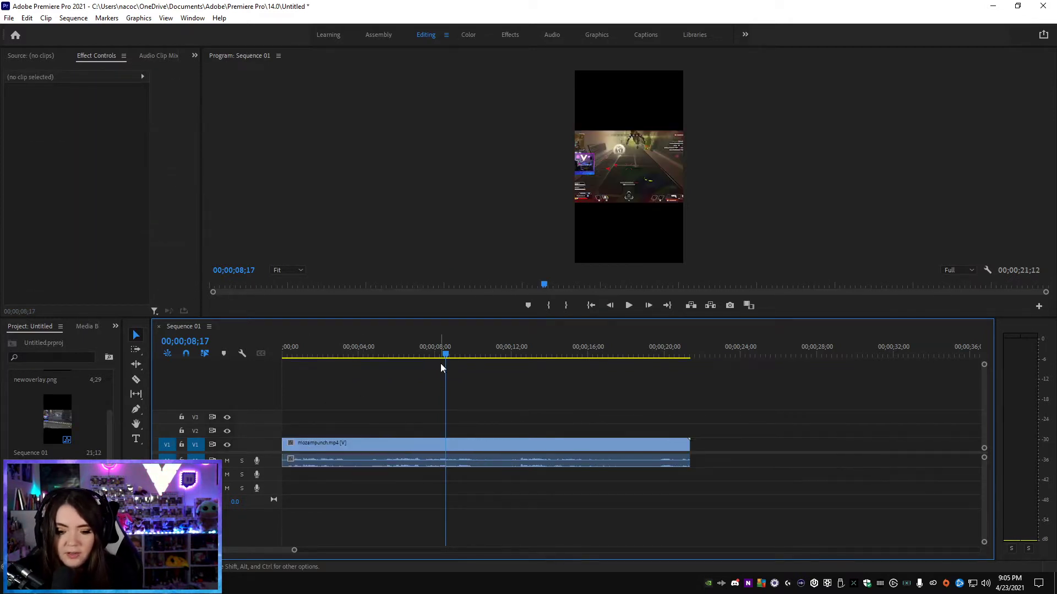
Step: Play through the mozampunch clip to find where the action ends and cut it at 00;00;10;10
left_click_drag(440, 361, 185, 365)
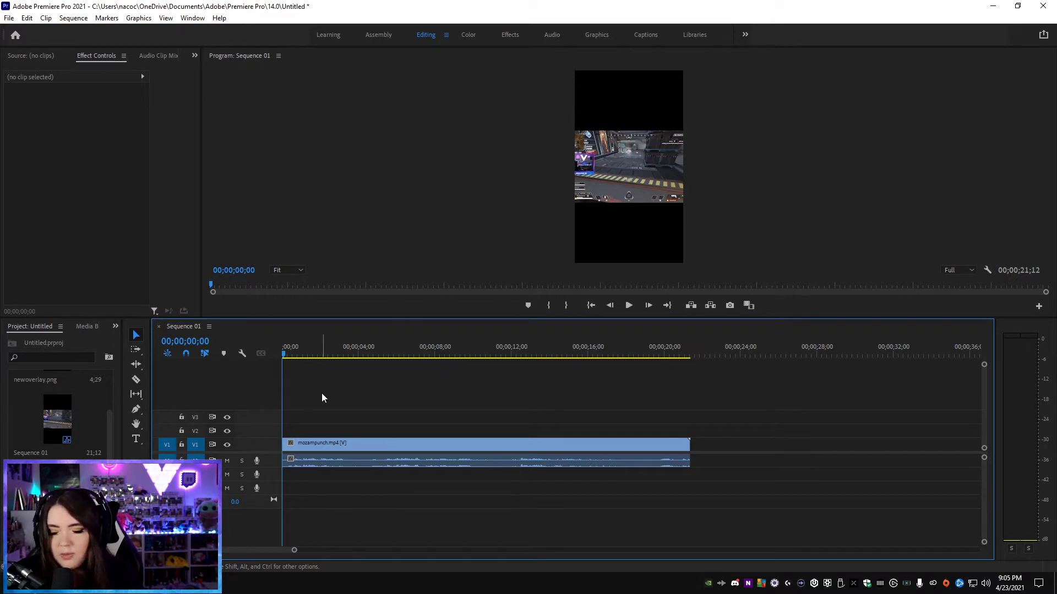
left_click_drag(326, 357, 461, 368)
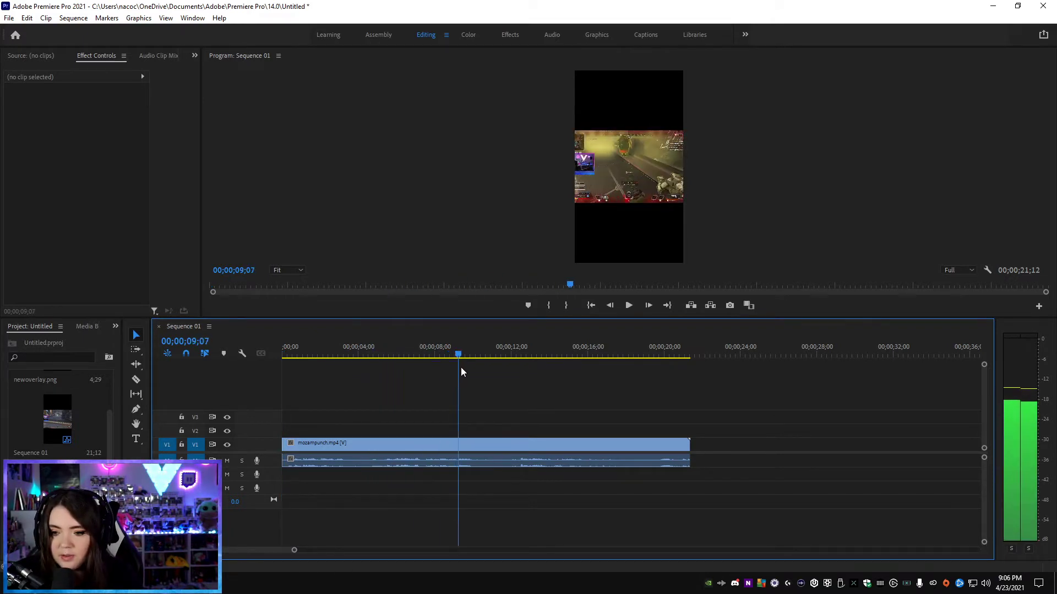
key("space")
key("space")
left_click(480, 467)
key("v")
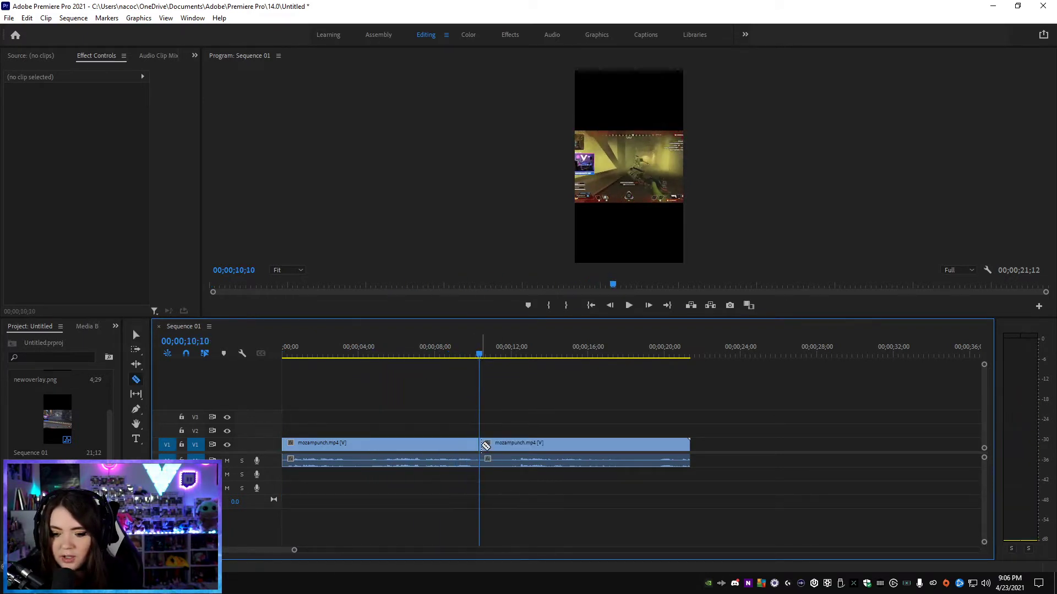
Step: Delete the clip segment after the cut and return the playhead to the start of the sequence
left_click(526, 357)
left_click_drag(530, 360, 619, 361)
left_click(609, 443)
key("Delete")
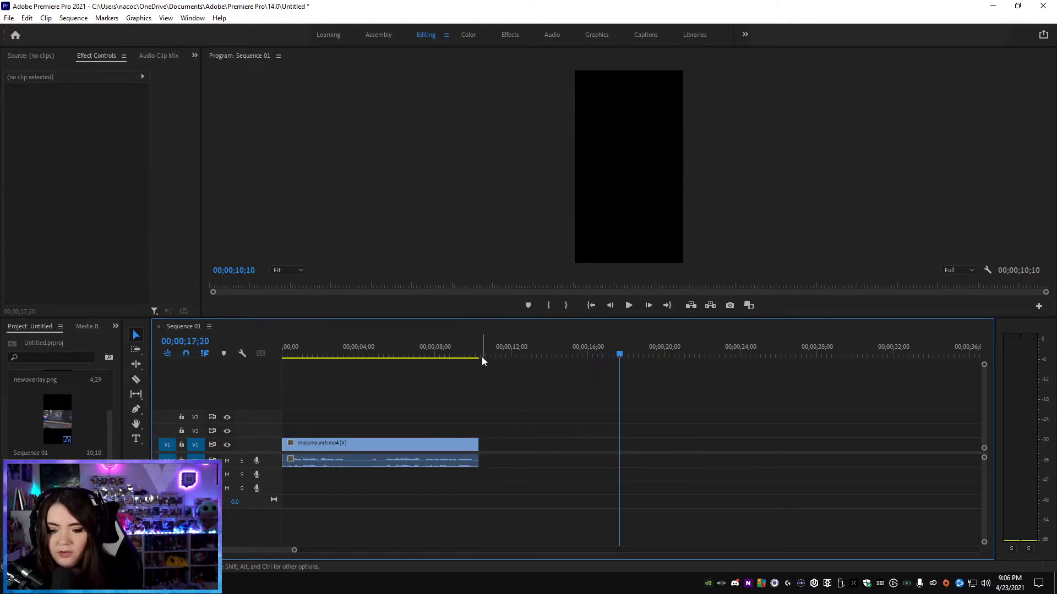
left_click(481, 357)
left_click_drag(490, 369, 279, 364)
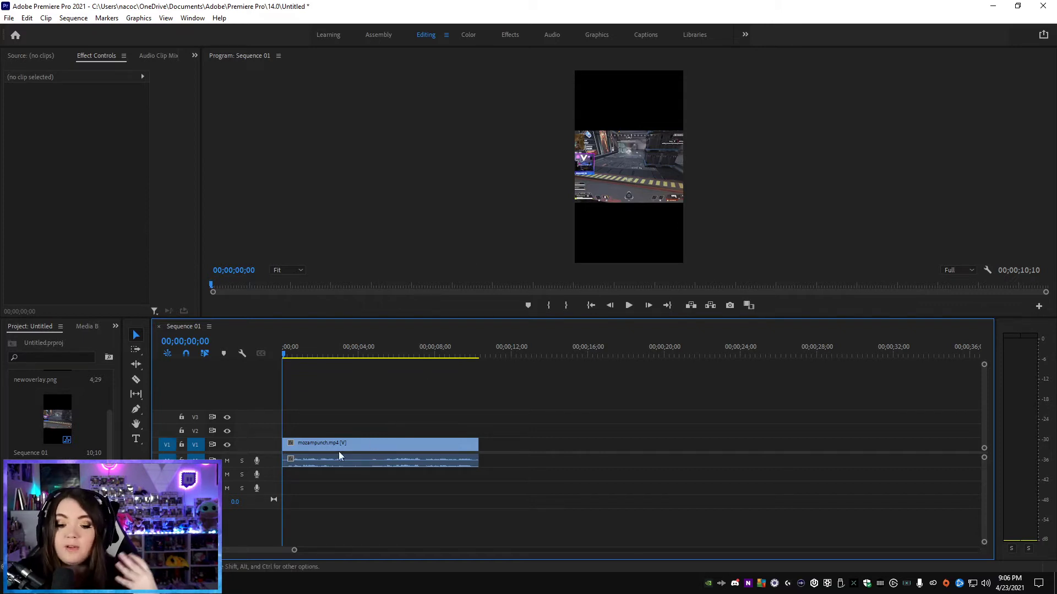
left_click(323, 459)
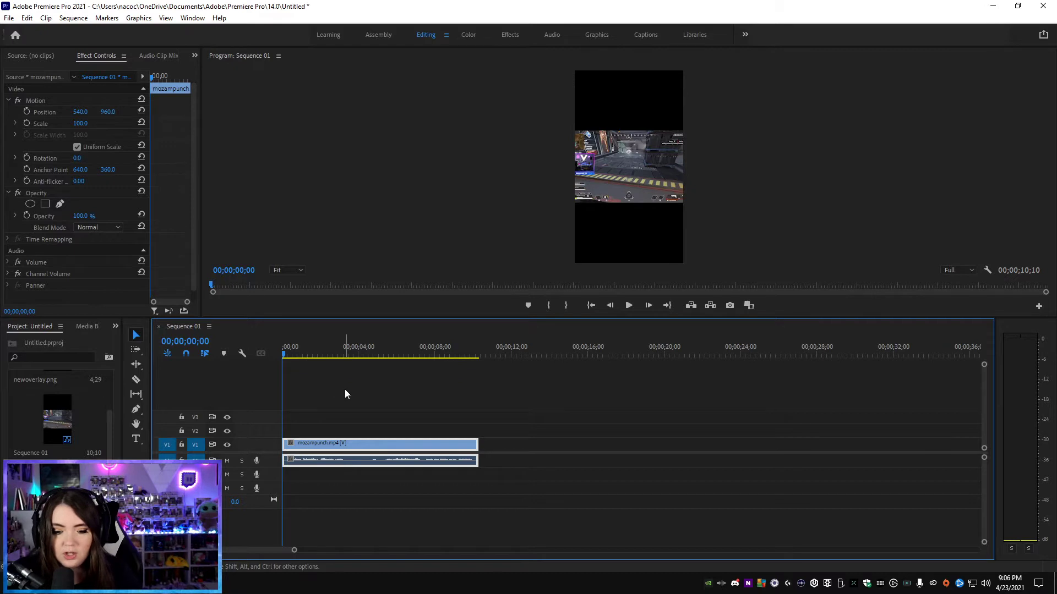
left_click(509, 353)
key("ctrl+v")
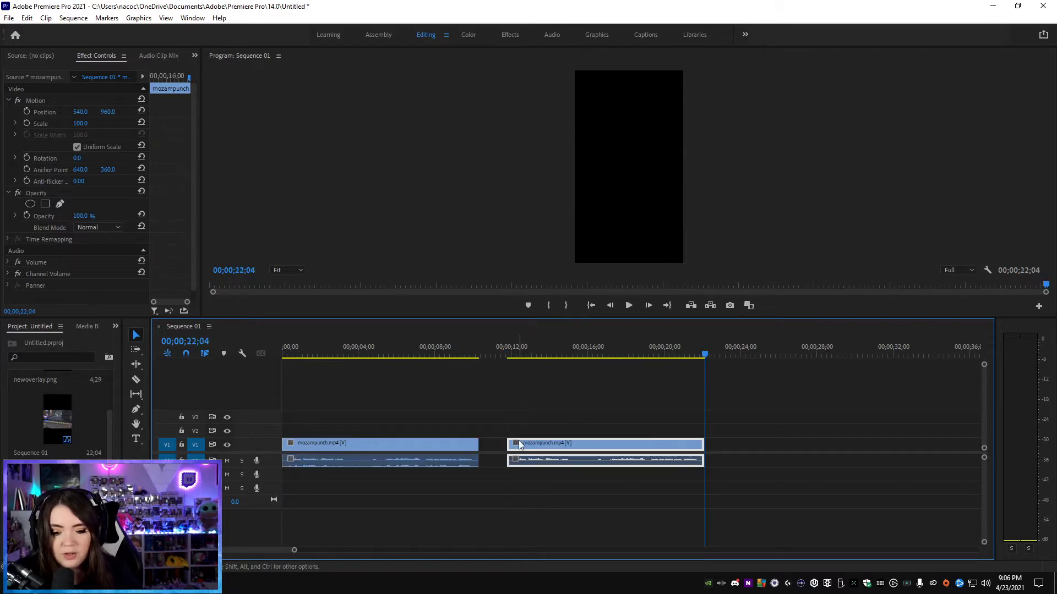
left_click_drag(538, 448, 301, 435)
left_click(352, 352)
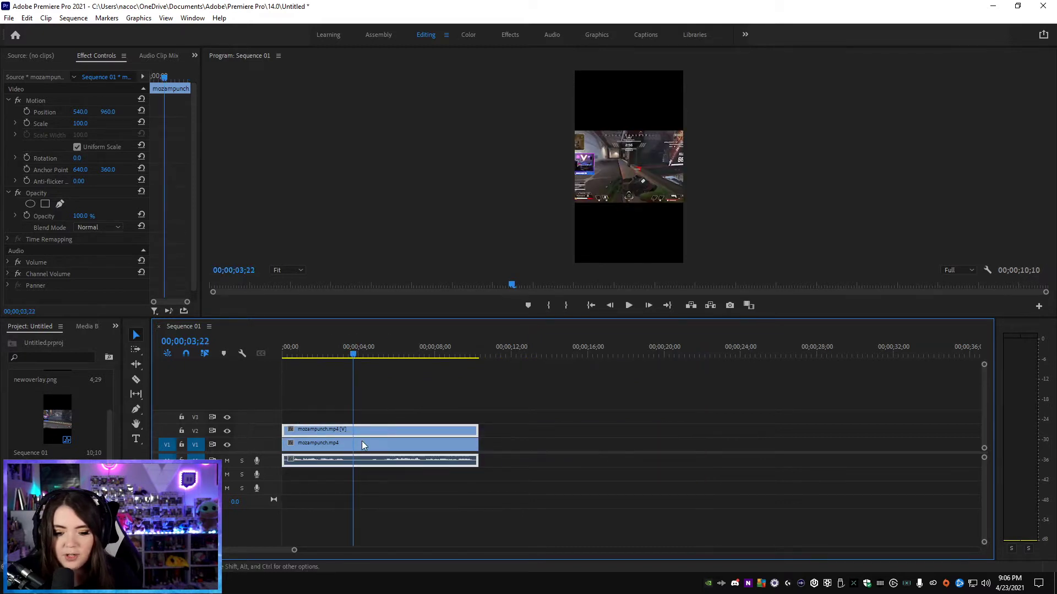
mouse_move(362, 467)
left_mouse_down()
mouse_move(407, 464)
mouse_move(368, 461)
left_mouse_up()
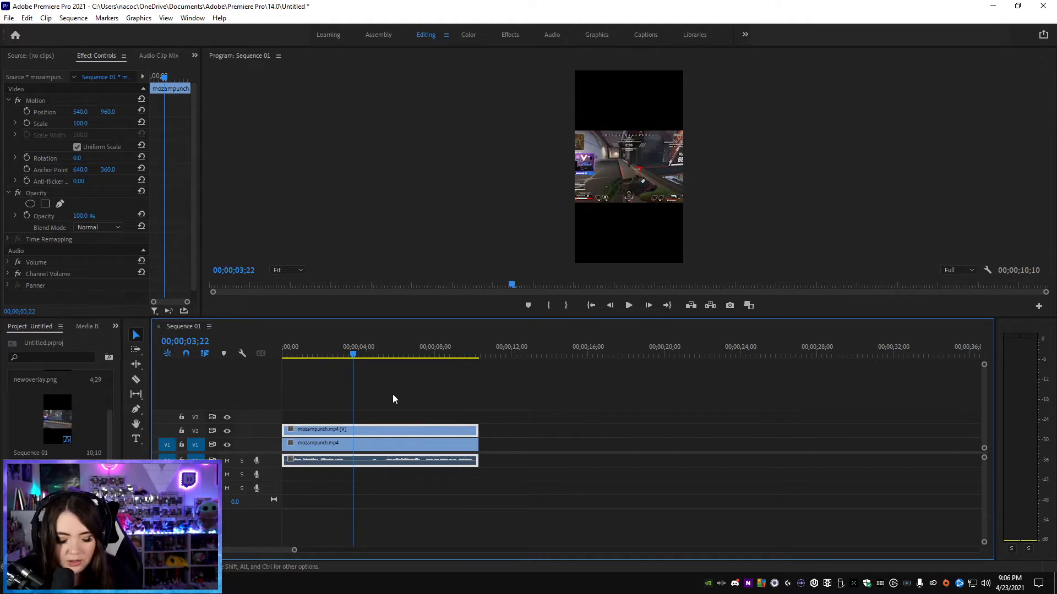
key("ctrl+z")
key("ctrl+z")
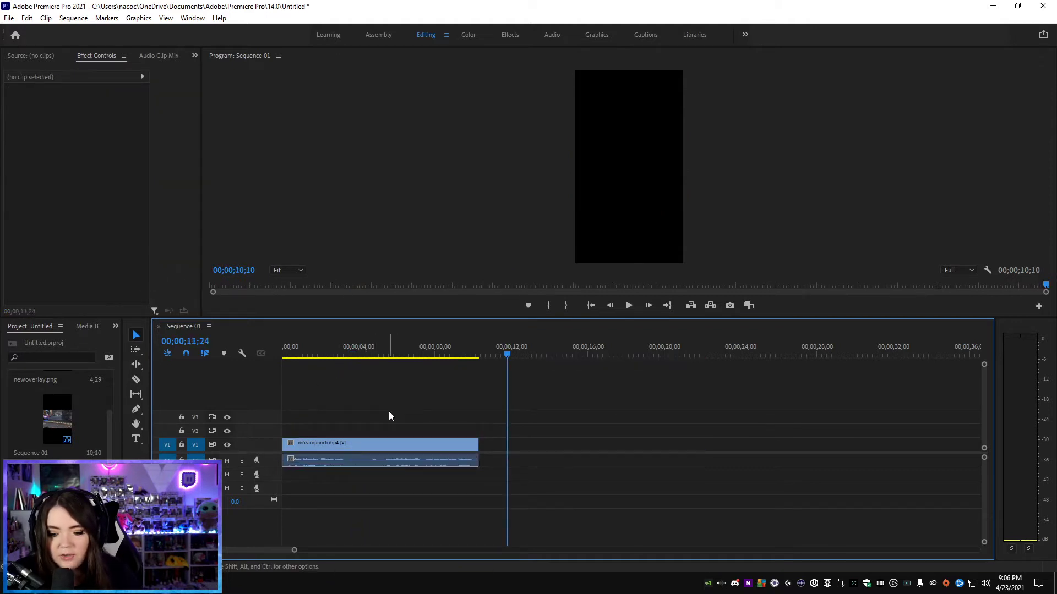
Step: Turn off linked selection and paste a video-only copy of the mozampunch clip at 00;00;18;12, keeping the original at the sequence start
left_click(206, 354)
left_click_drag(322, 440, 420, 453)
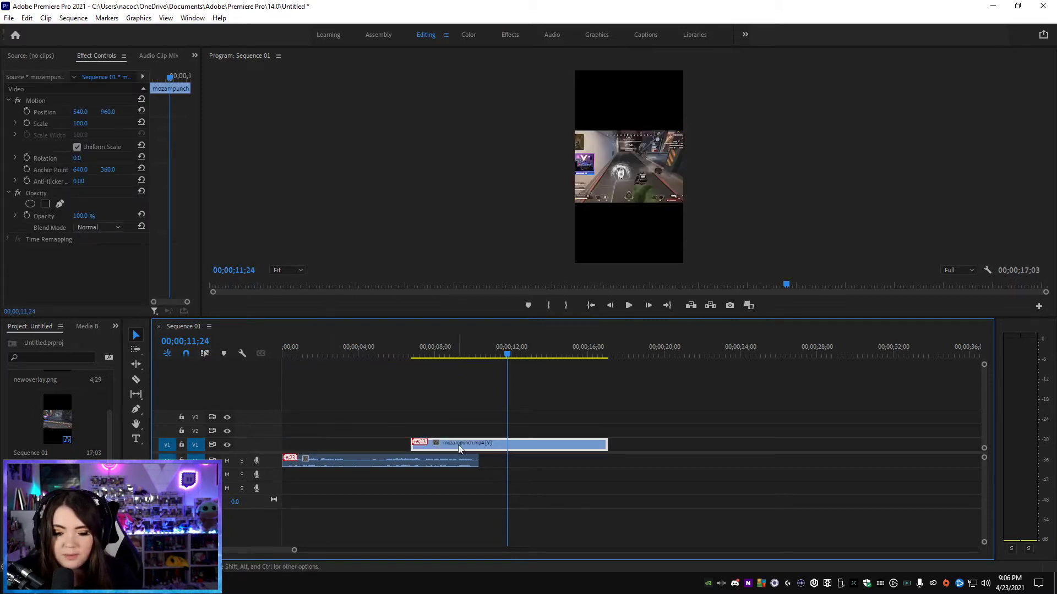
left_click(632, 353)
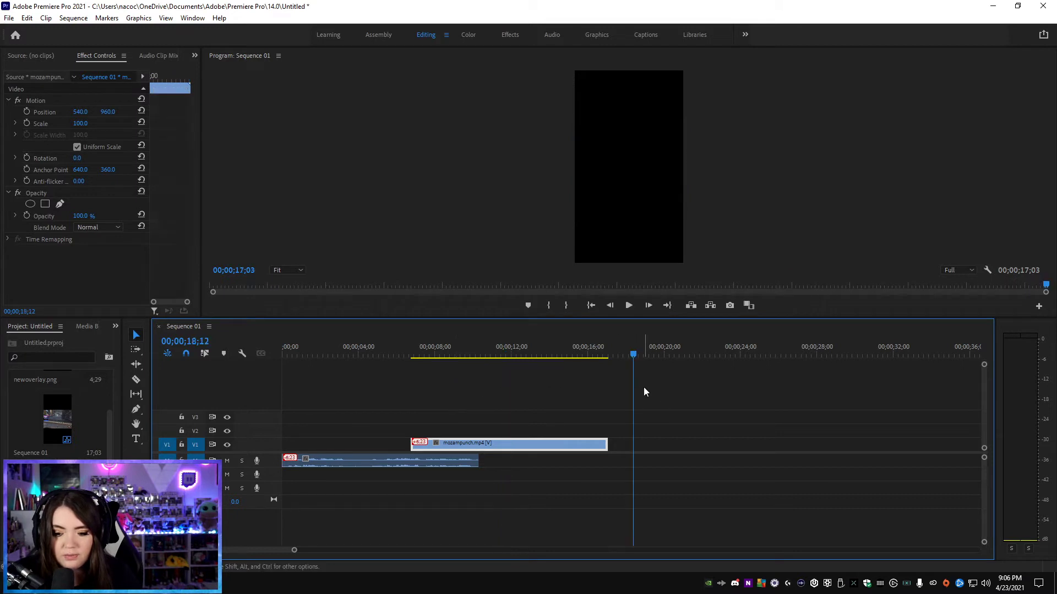
key("ctrl+v")
left_click(465, 444)
left_click_drag(319, 447, 319, 447)
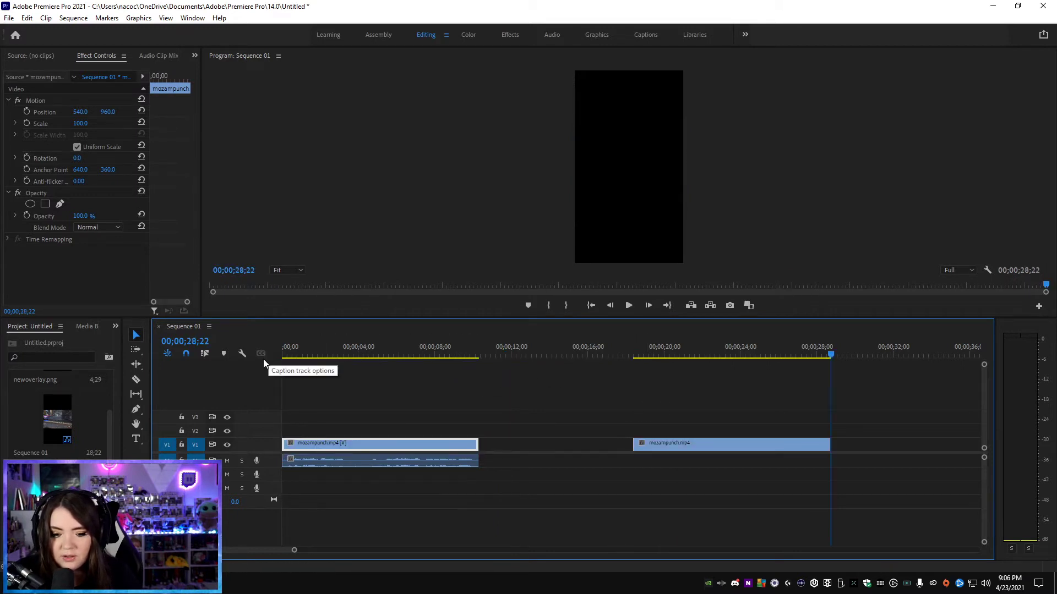
Step: Turn linked selection back on and move the video-only copy to the start of track V2, above the original clip
left_click(205, 354)
left_click(649, 447)
left_click_drag(649, 448, 306, 431)
left_click(380, 354)
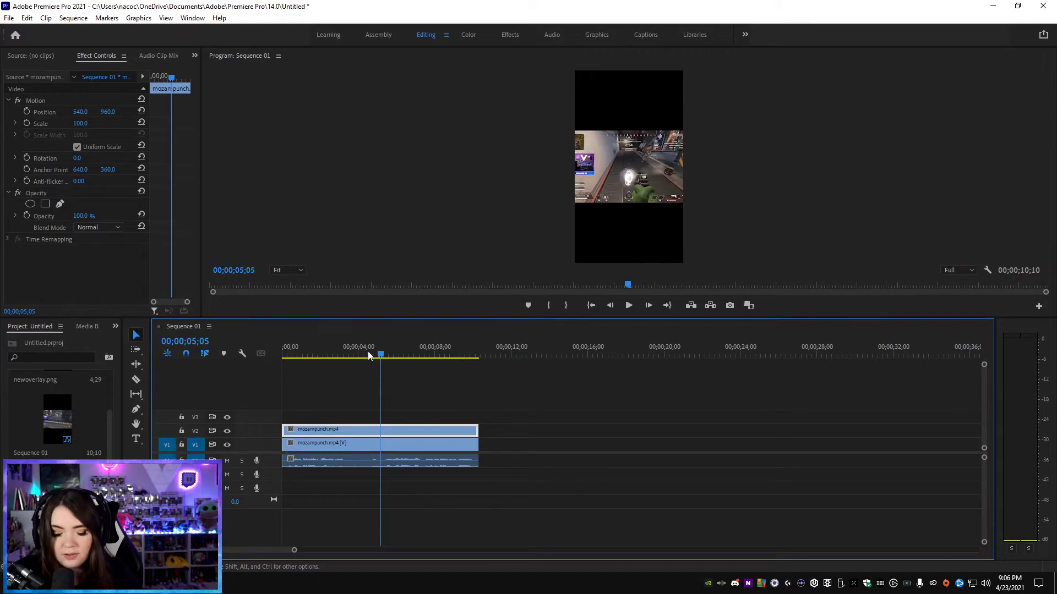
Step: At 00;00;01;10, enlarge the V2 clip to a scale of about 234 and reposition it to about 1625.5, 921.6 to show the webcam
left_click_drag(380, 354, 307, 354)
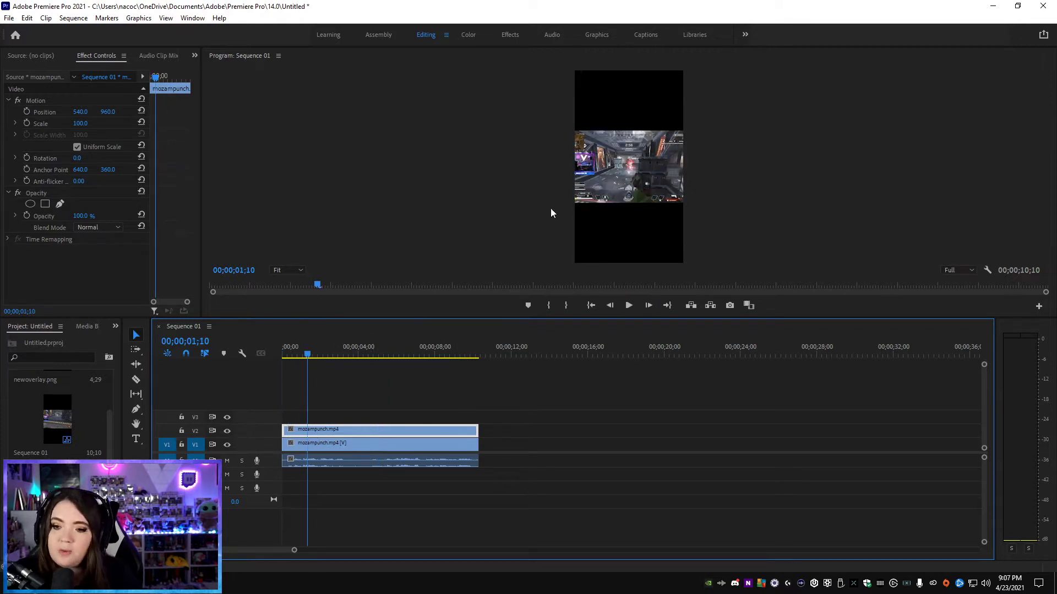
left_click(611, 165)
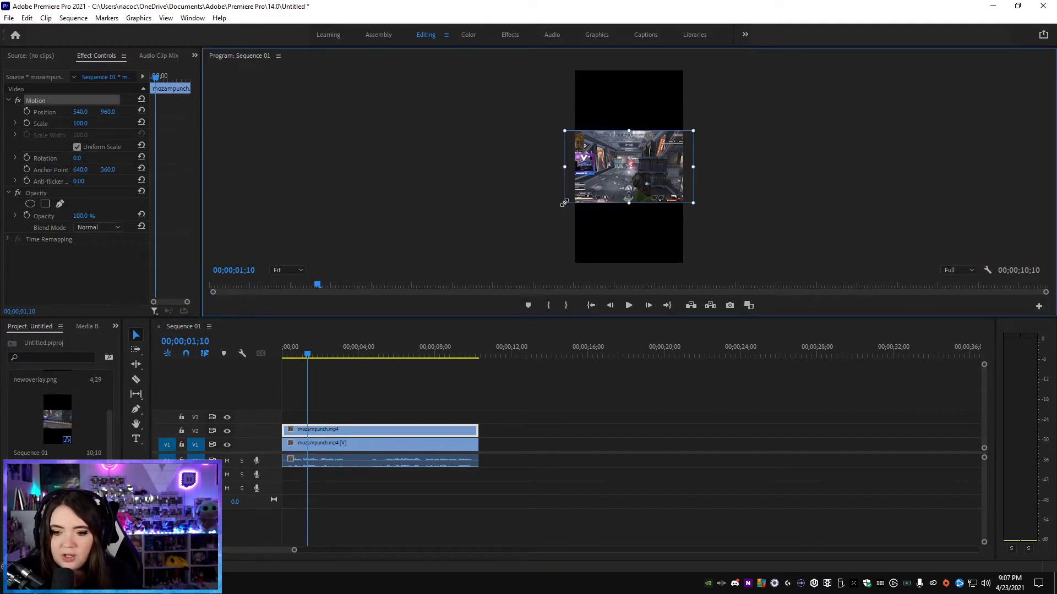
left_click_drag(564, 202, 483, 253)
left_click_drag(584, 177, 692, 174)
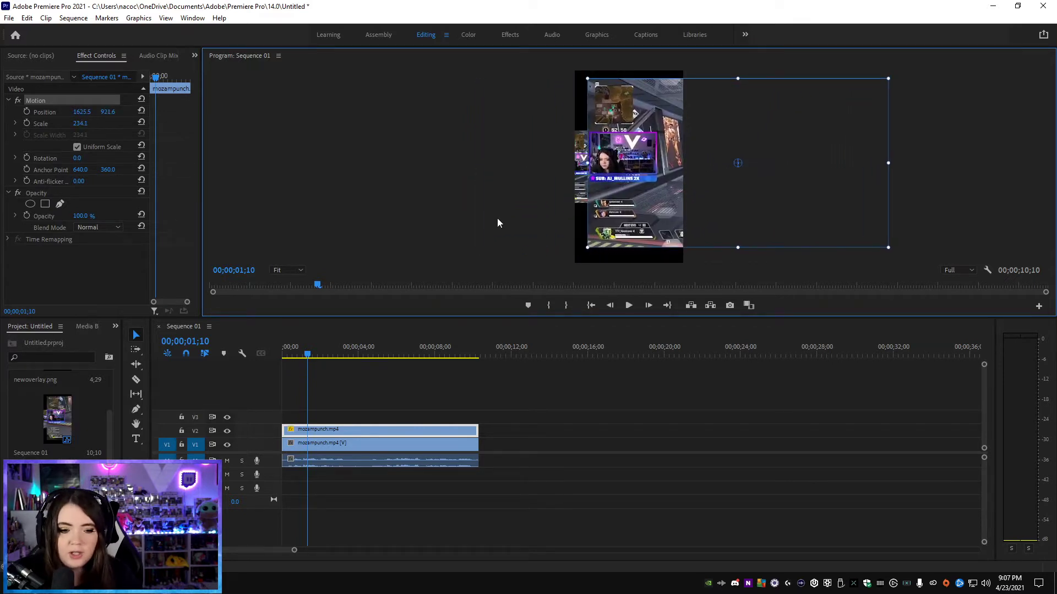
Step: Search the effects for crop and apply the Crop effect to the mozampunch clip on V2
left_click(115, 326)
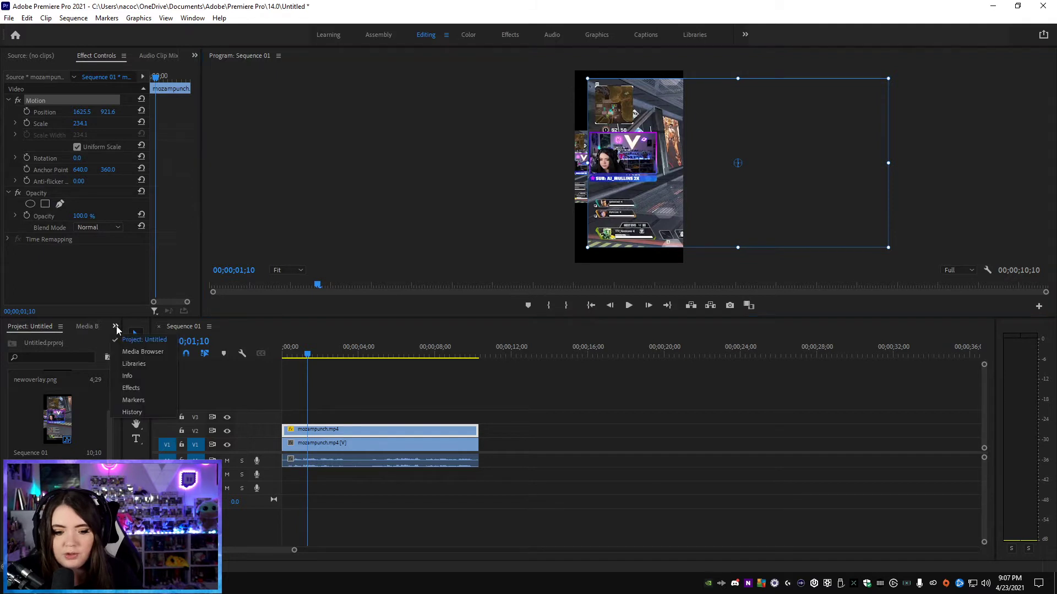
left_click(130, 388)
left_click(43, 340)
type("crop")
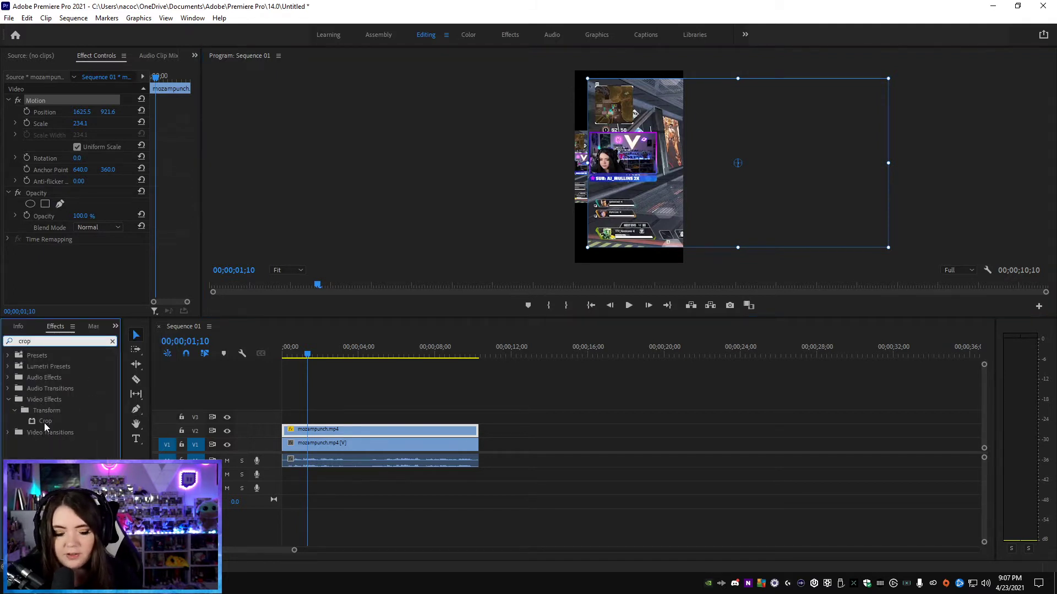
left_click(47, 421)
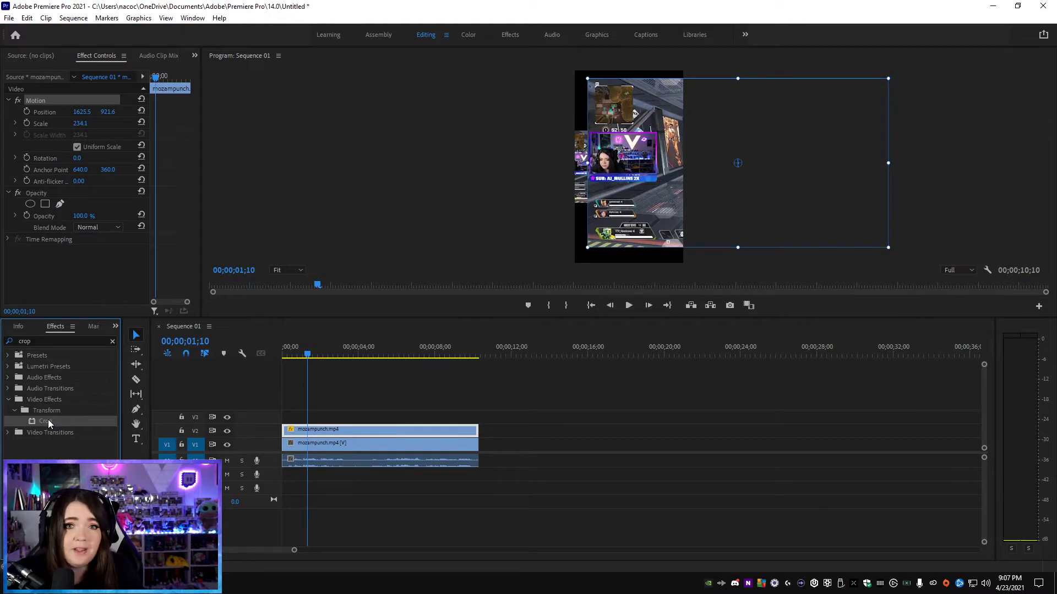
left_click_drag(47, 419, 321, 430)
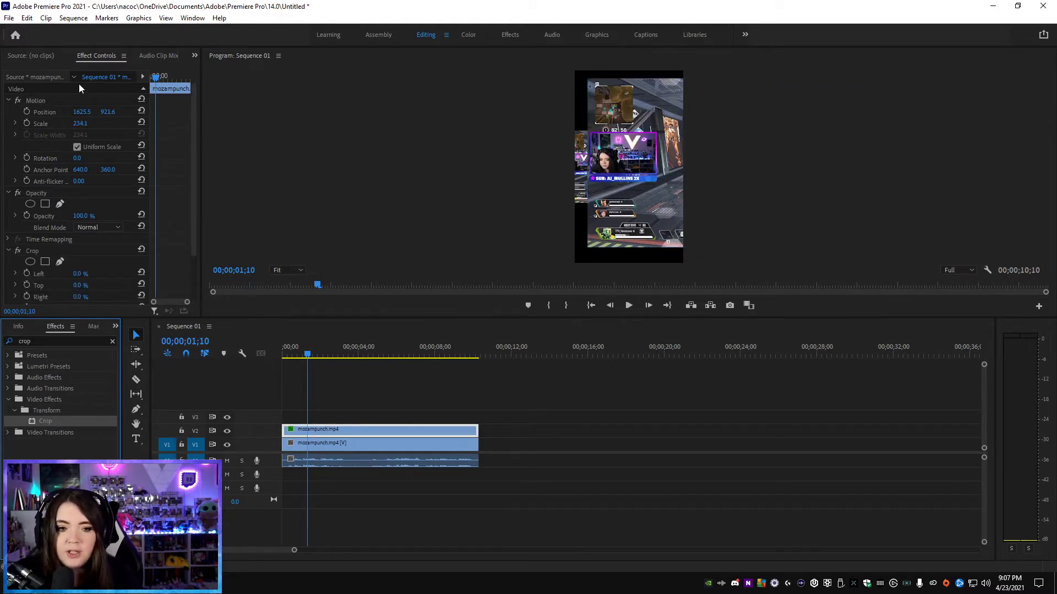
Step: Crop the V2 clip toward its webcam picture, cutting about 43.2% from the bottom and 76.4% from the right
left_click(195, 55)
left_click(231, 82)
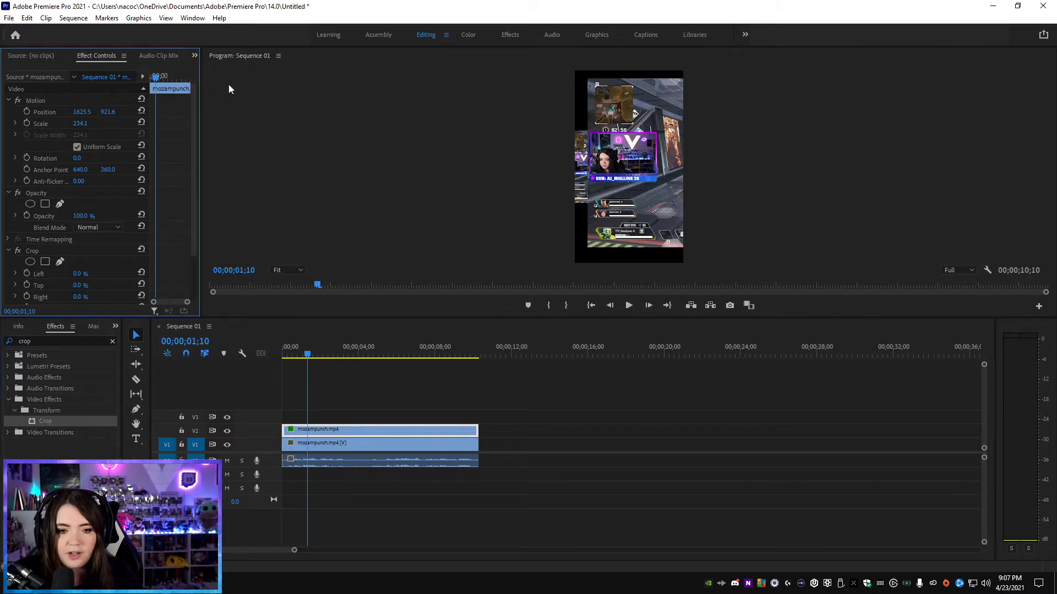
left_click_drag(152, 205, 247, 197)
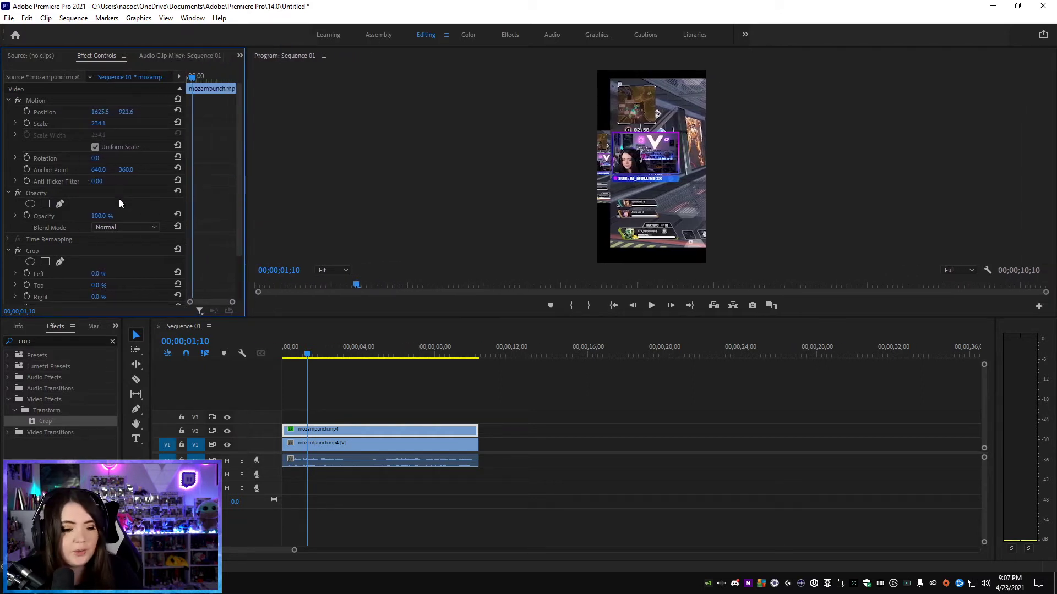
scroll(119, 199, "down", 2)
left_click(40, 207)
left_click(38, 206)
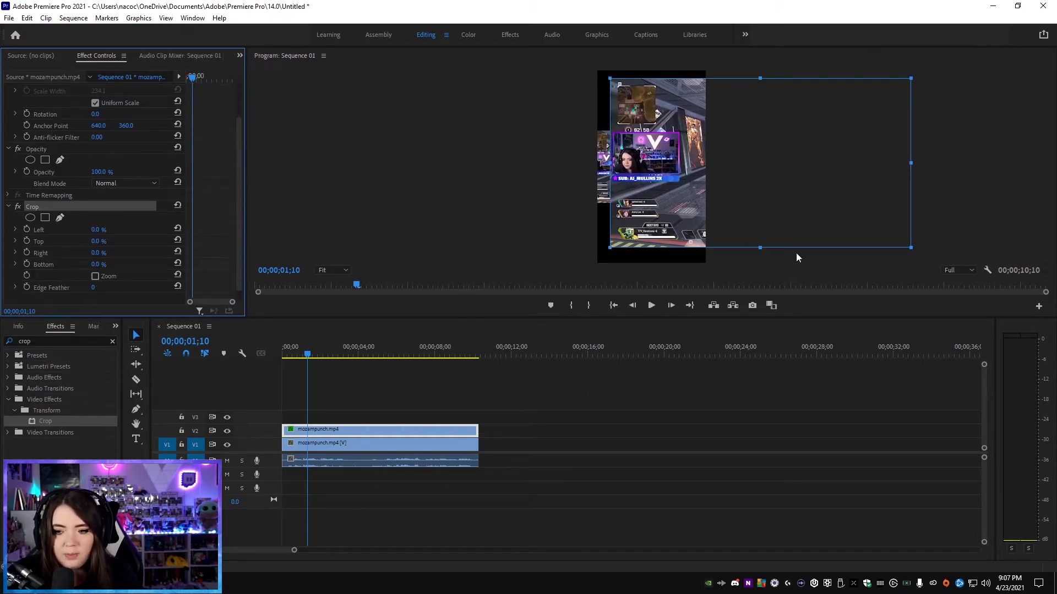
left_click_drag(755, 249, 753, 174)
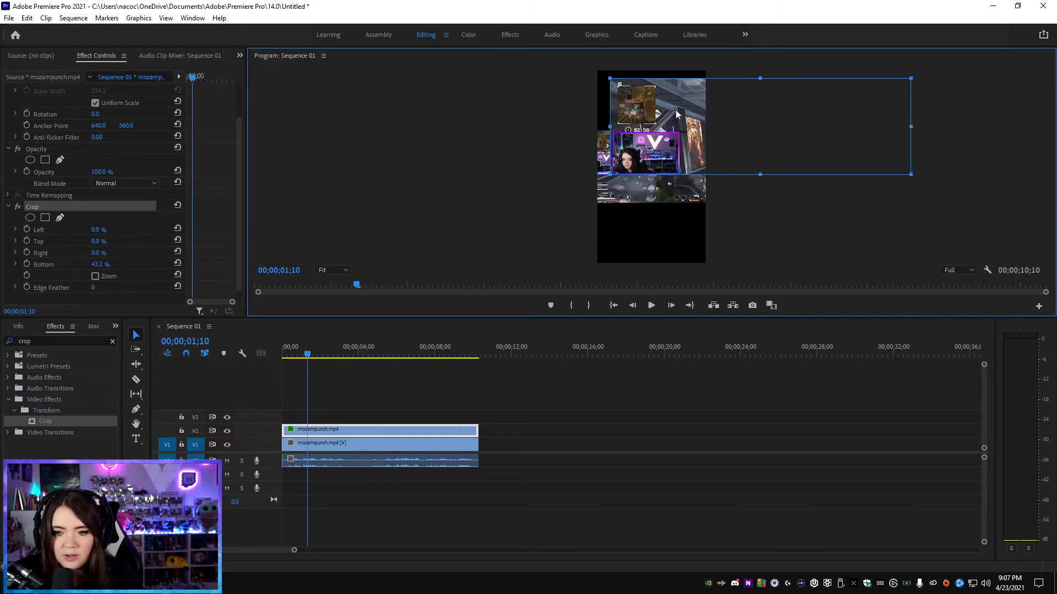
left_click_drag(911, 126, 682, 142)
scroll(82, 210, "up", 4)
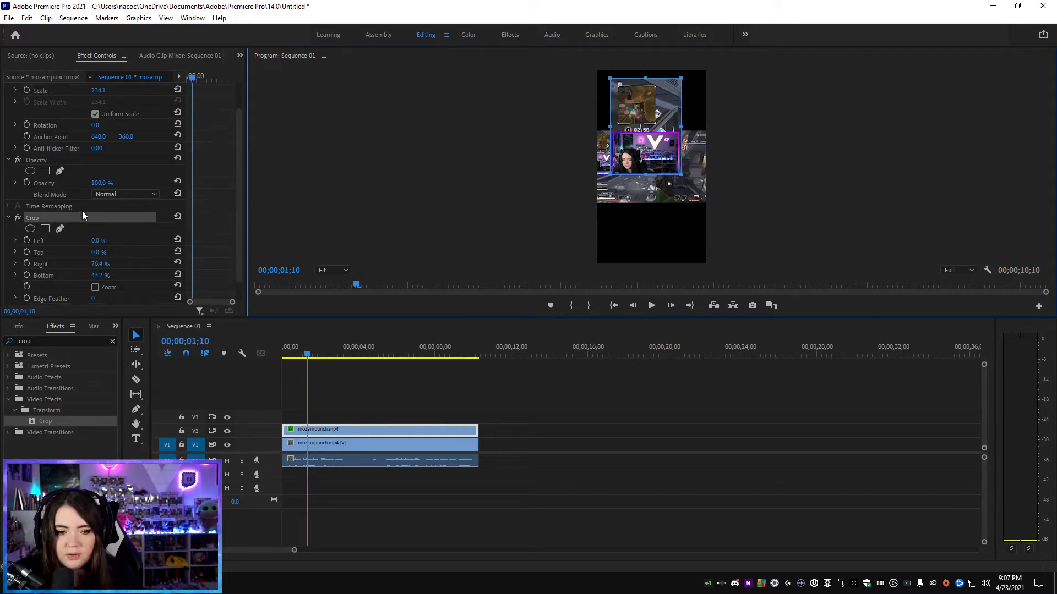
left_click(35, 101)
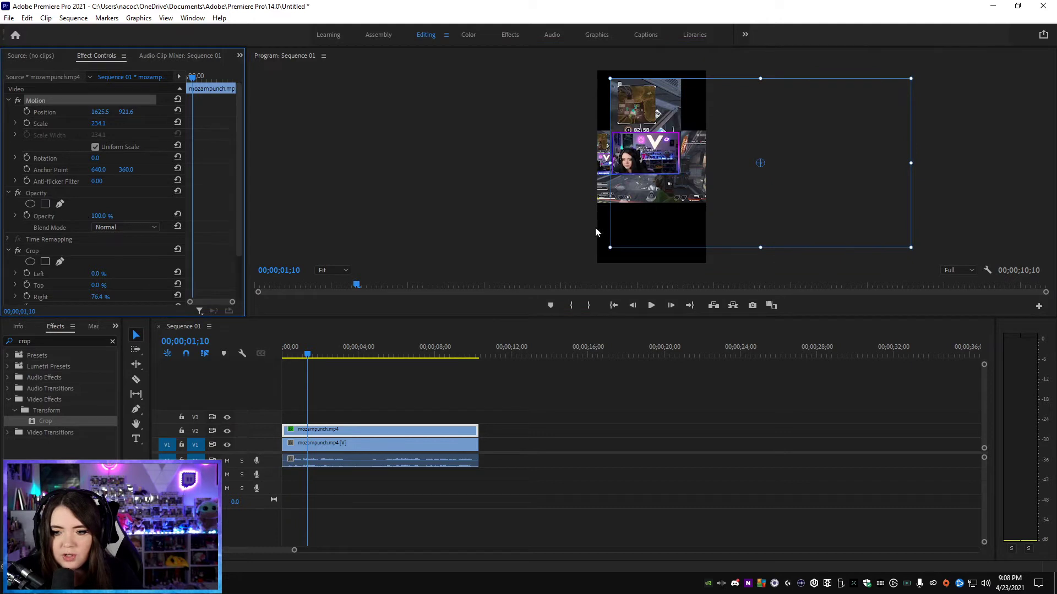
left_click_drag(609, 248, 502, 308)
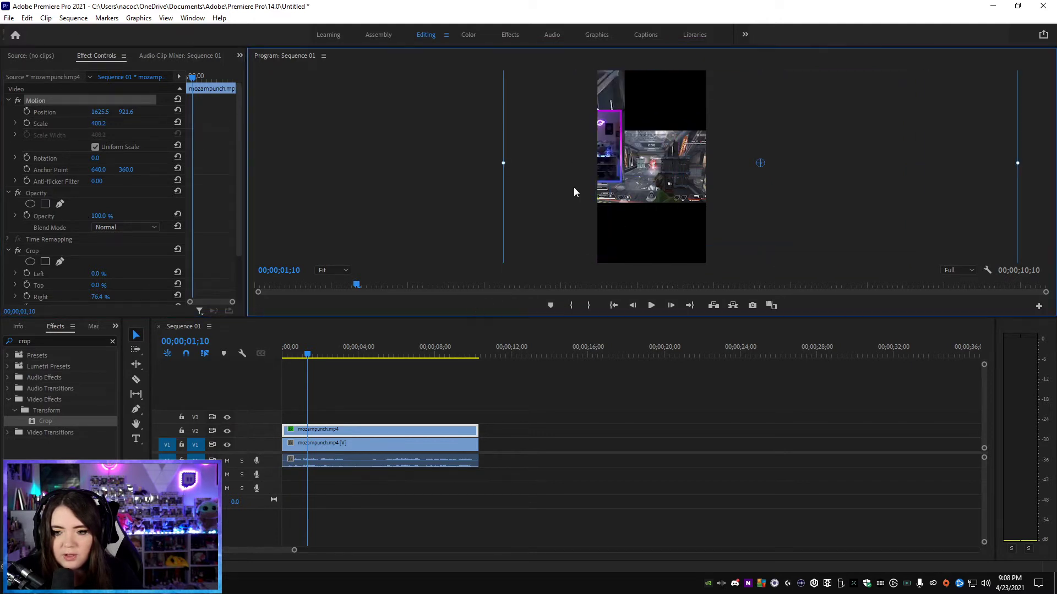
left_click_drag(574, 189, 698, 90)
key("ctrl+z")
key("ctrl+z")
key("ctrl+z")
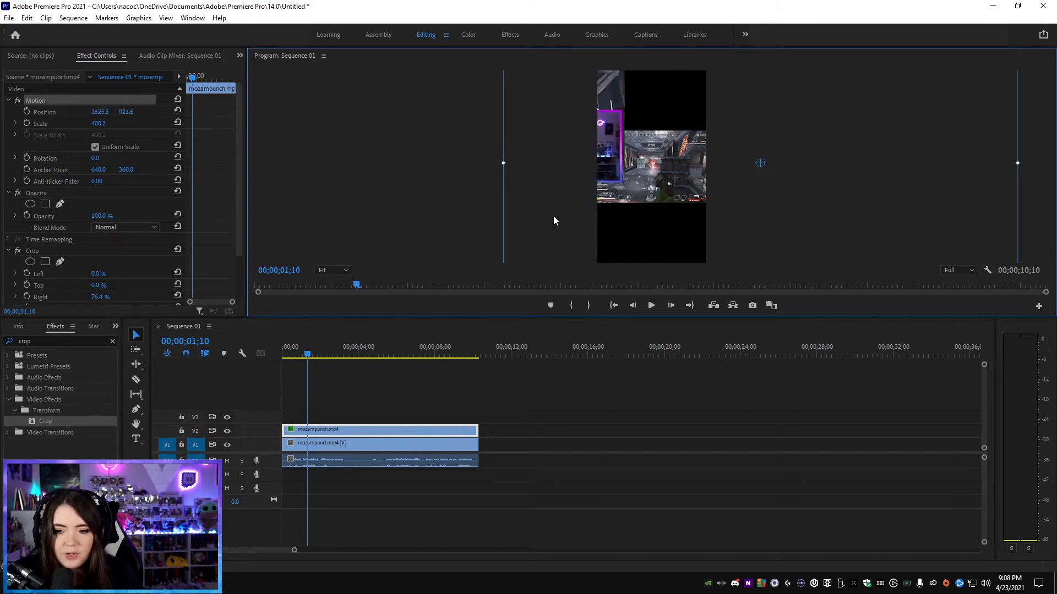
key("ctrl+z")
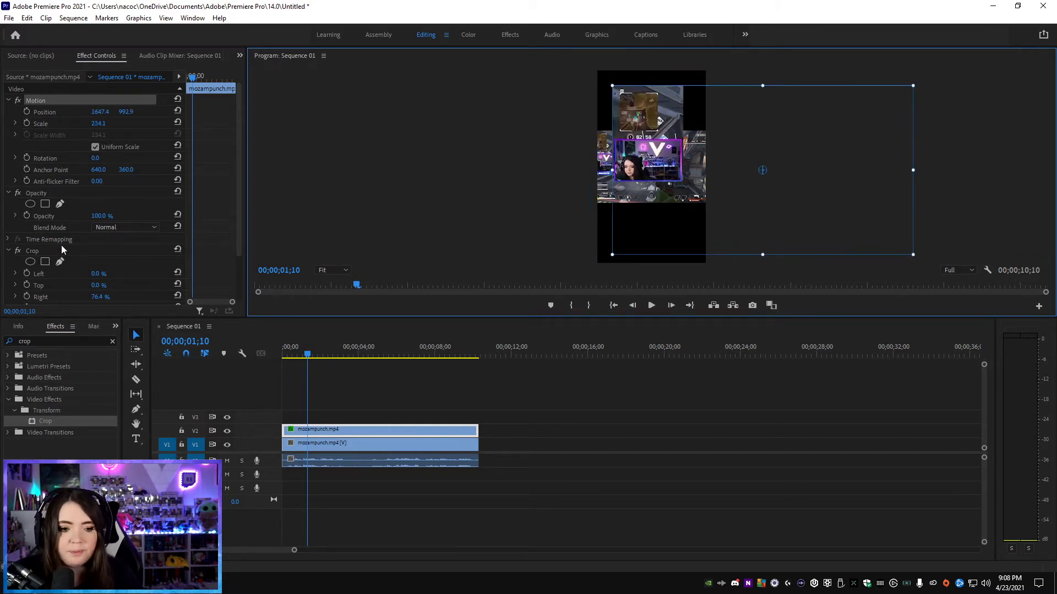
Step: Add an ellipse mask to the V2 clip's Crop effect and move it over the webcam picture
scroll(61, 245, "down", 1)
left_click(33, 228)
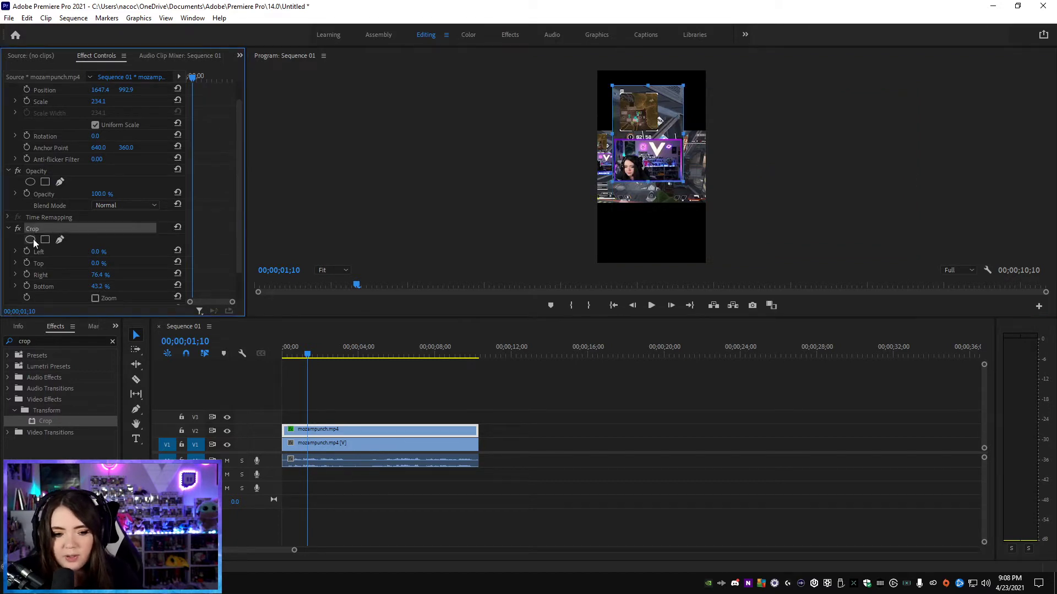
left_click(30, 240)
left_click_drag(767, 148, 645, 143)
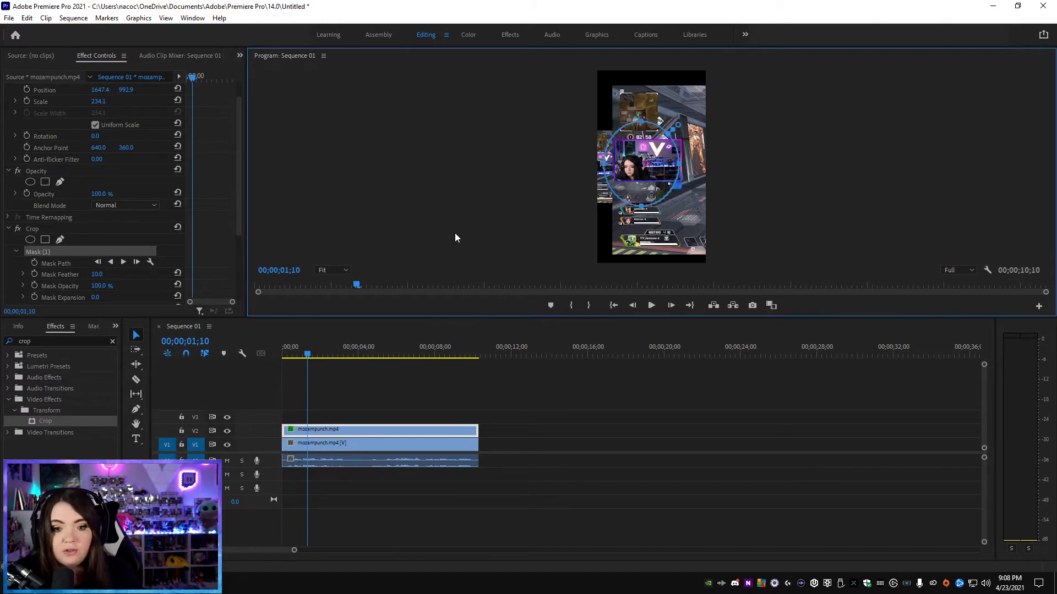
Step: Reshape the Crop effect's ellipse mask on the V2 clip into a small circle around the face in the webcam picture
left_click(324, 272)
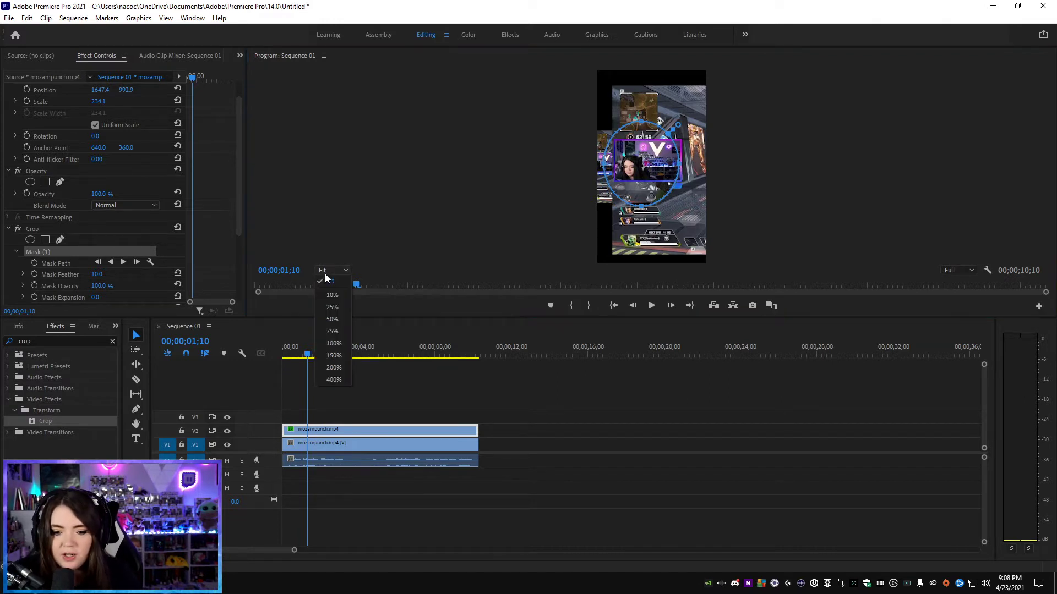
left_click(342, 319)
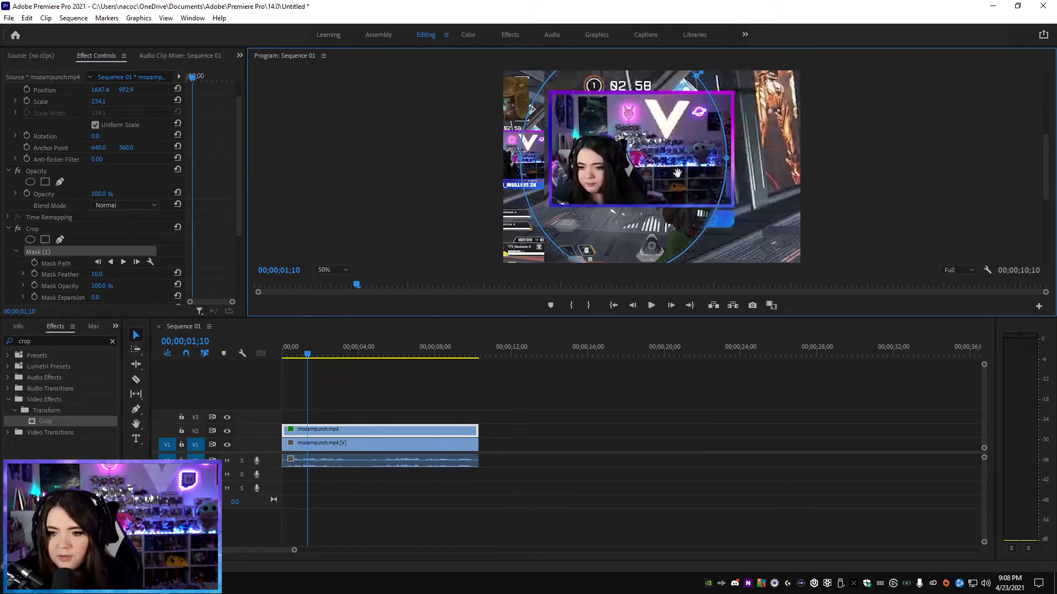
left_click_drag(729, 164, 676, 163)
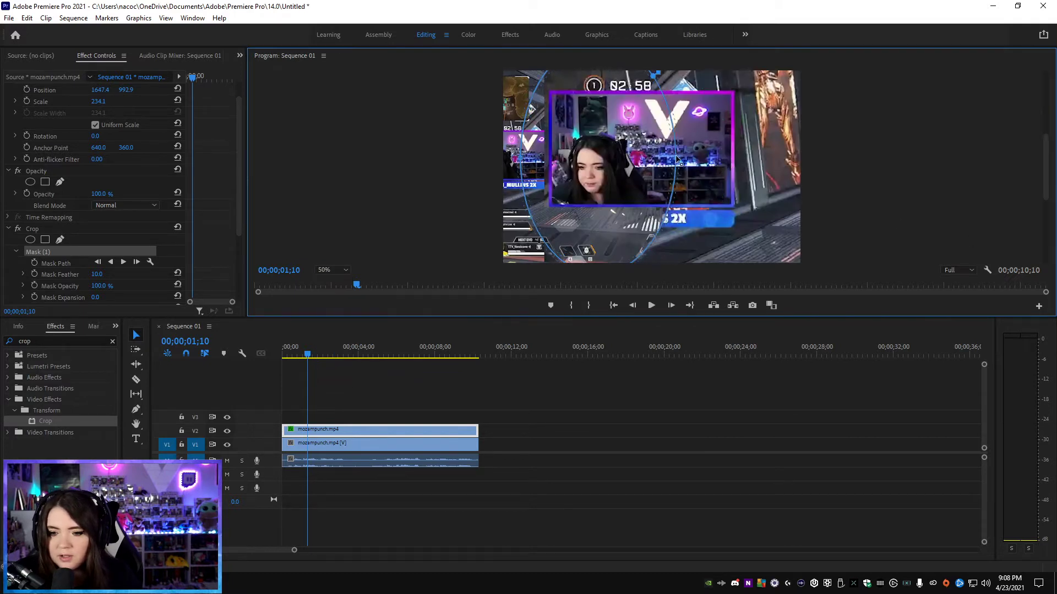
left_click_drag(522, 161, 560, 156)
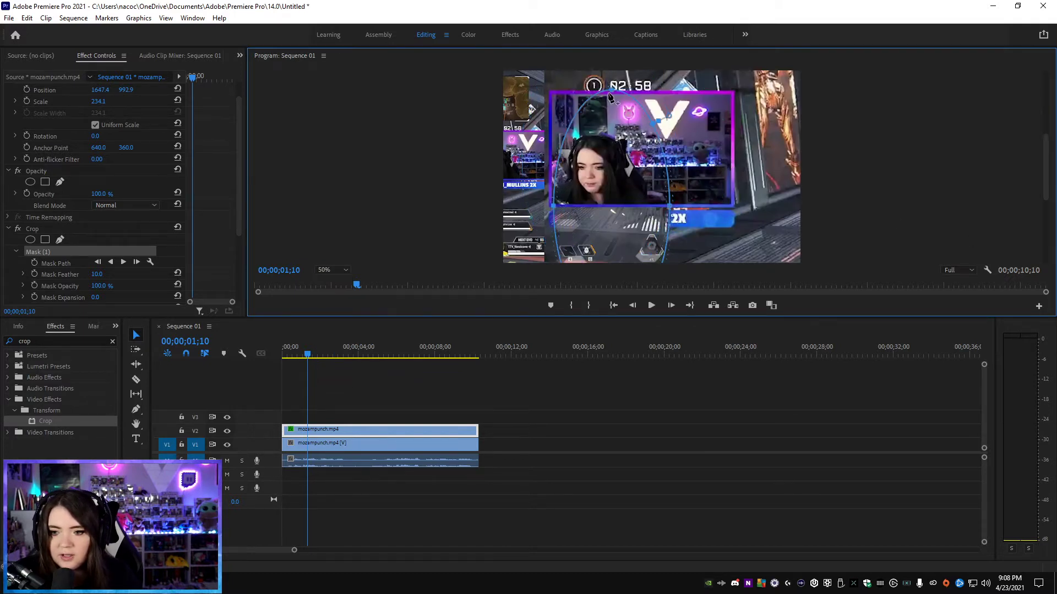
left_click_drag(613, 91, 595, 116)
left_click_drag(606, 207, 608, 174)
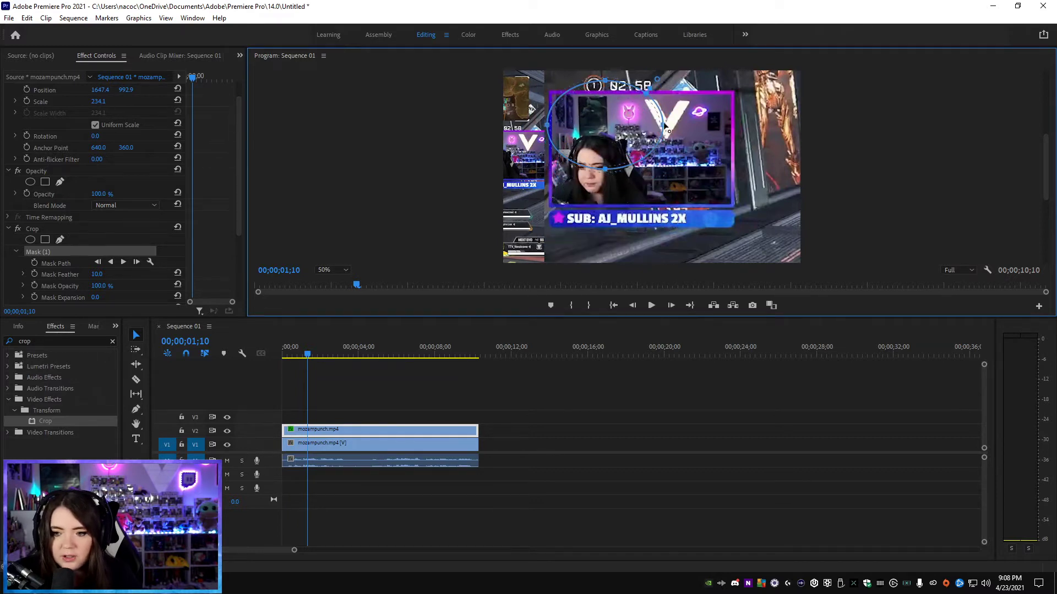
left_click_drag(668, 130, 633, 141)
left_click_drag(591, 108, 596, 163)
Step: Set the Mask Feather of the V2 clip's crop mask to 0
scroll(156, 227, "down", 3)
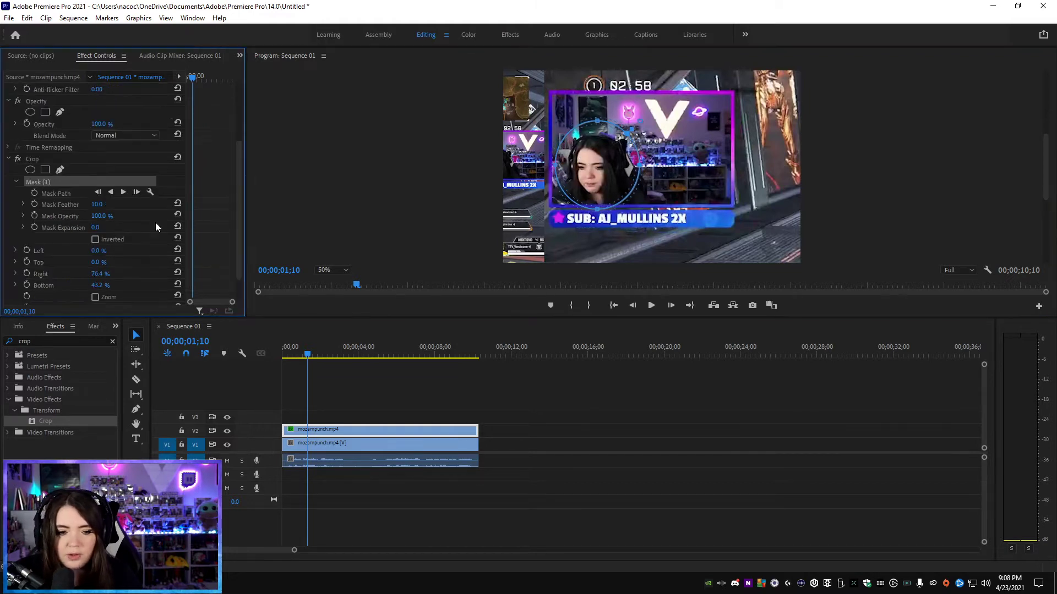
left_click(97, 205)
type("0")
key("Return")
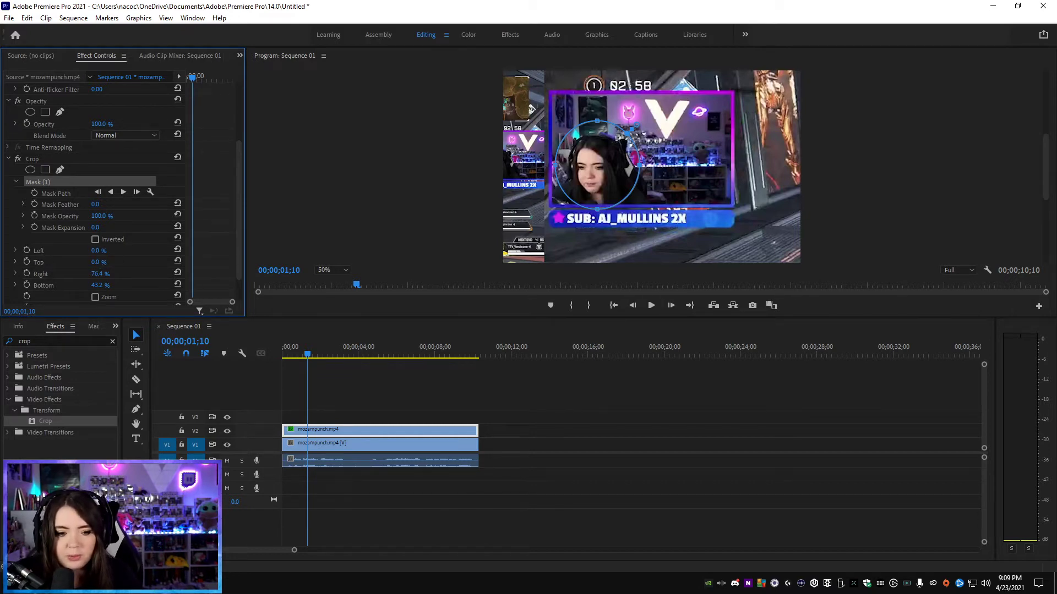
Step: Set the V2 clip's Left crop to 100% and invert the mask so only the webcam circle is kept
left_click(97, 251)
type("100")
key("Return")
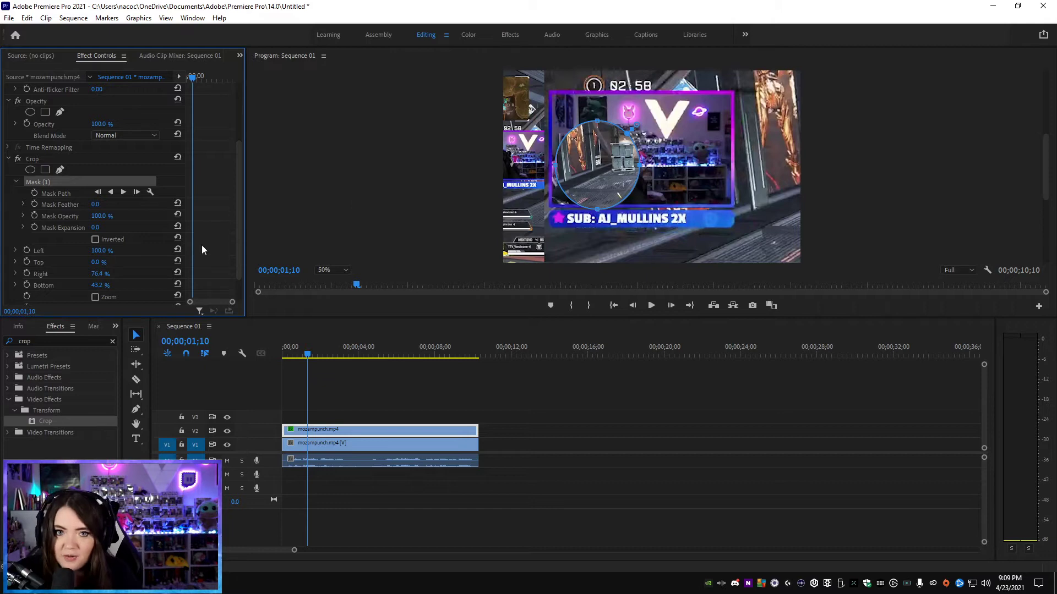
left_click(95, 240)
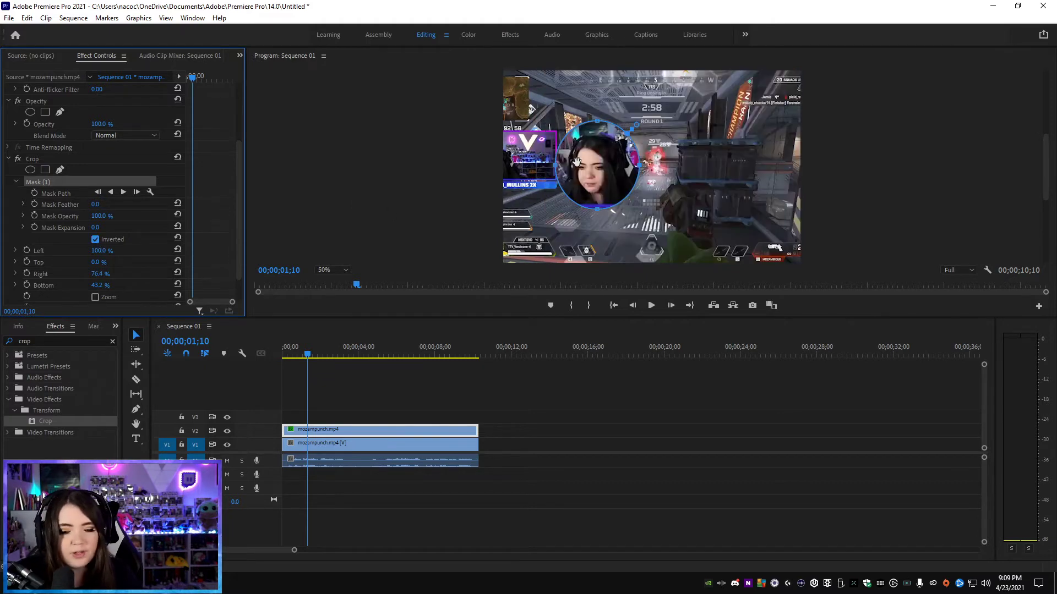
Step: Move the whole V2 clip with its Motion effect to about 1815.4, 524.9, placing the webcam circle near the top of the frame
left_click(329, 270)
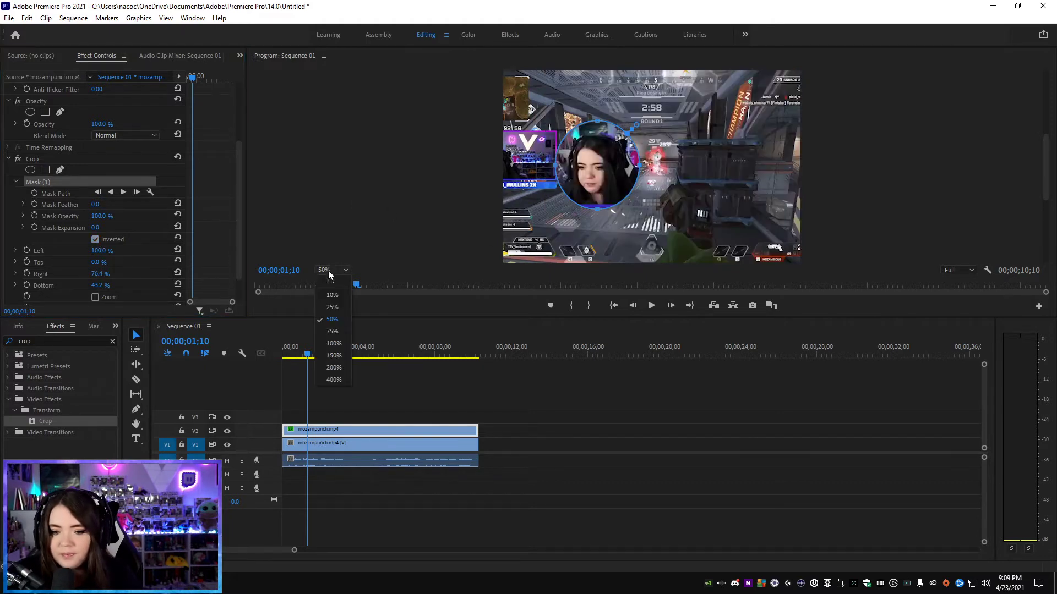
left_click(333, 307)
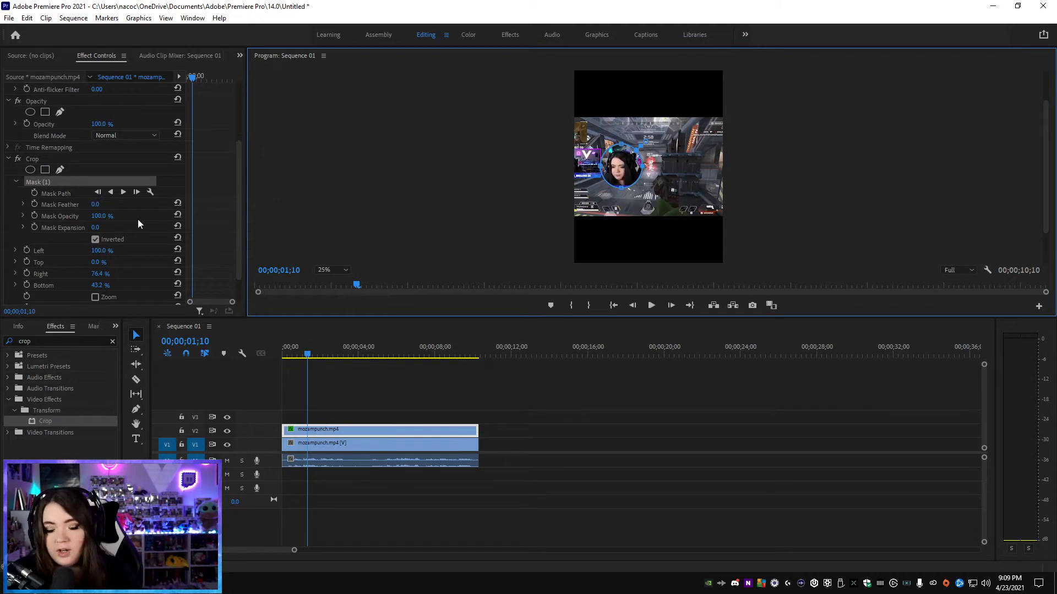
scroll(124, 227, "up", 4)
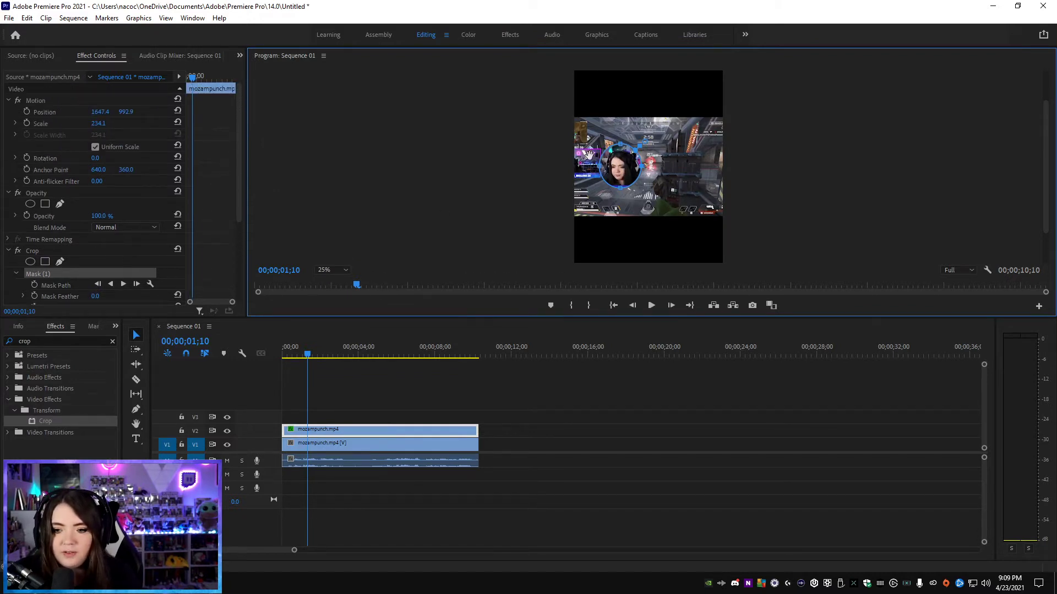
left_click_drag(621, 165, 543, 157)
key("ctrl+z")
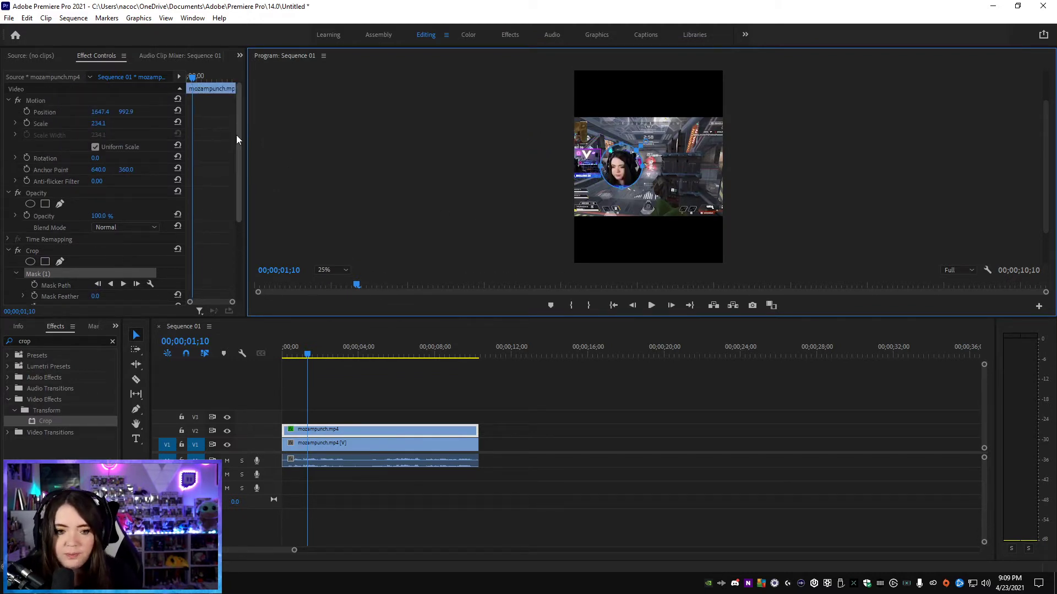
left_click(32, 100)
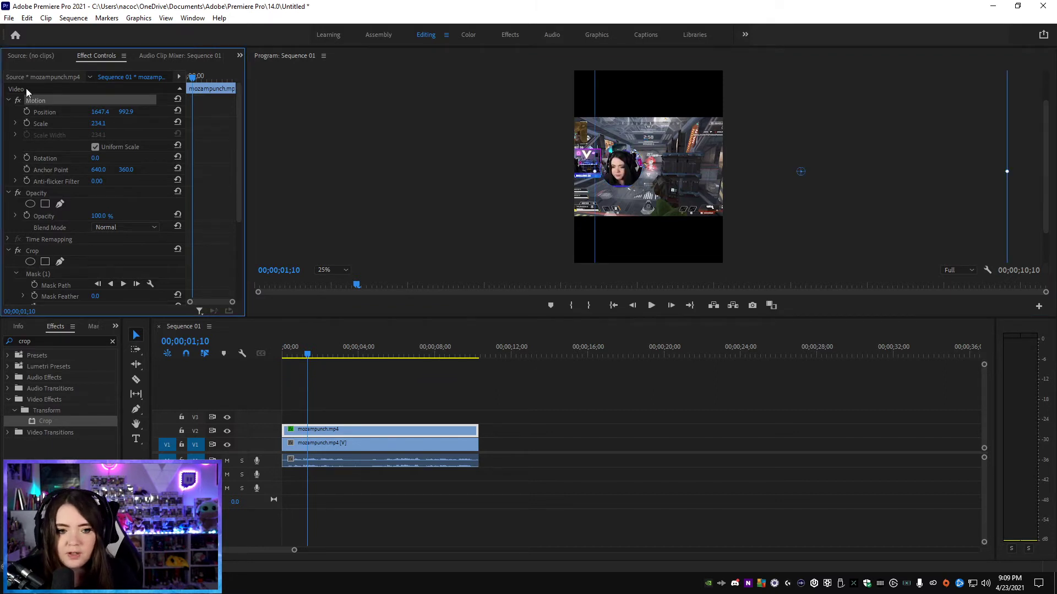
left_click_drag(606, 196, 643, 104)
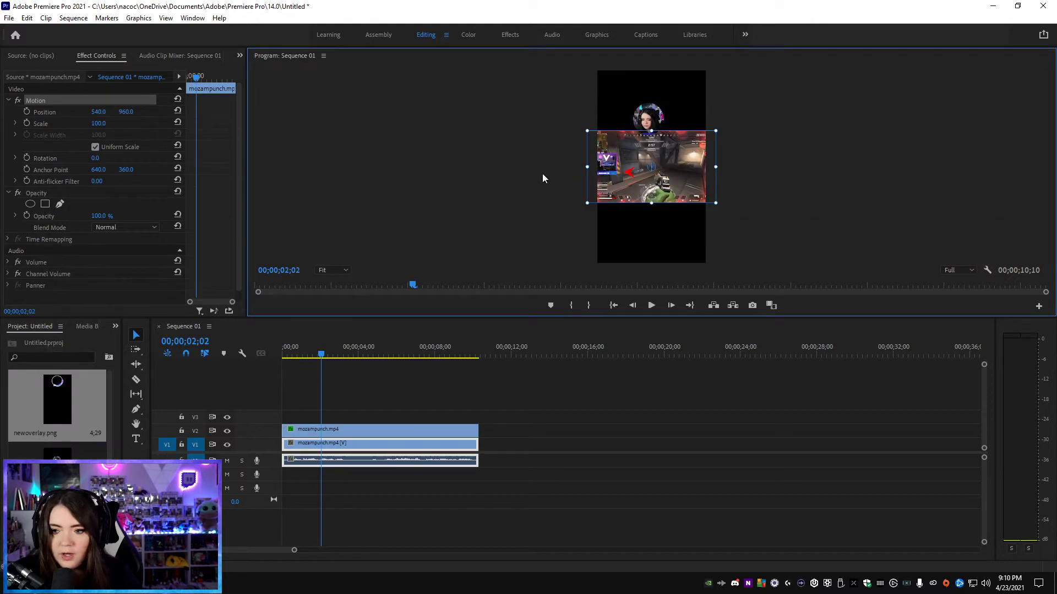
Step: Enlarge the V1 gameplay clip to a scale of about 273 at position 540, 954.5 to fill the vertical frame
left_click(541, 174)
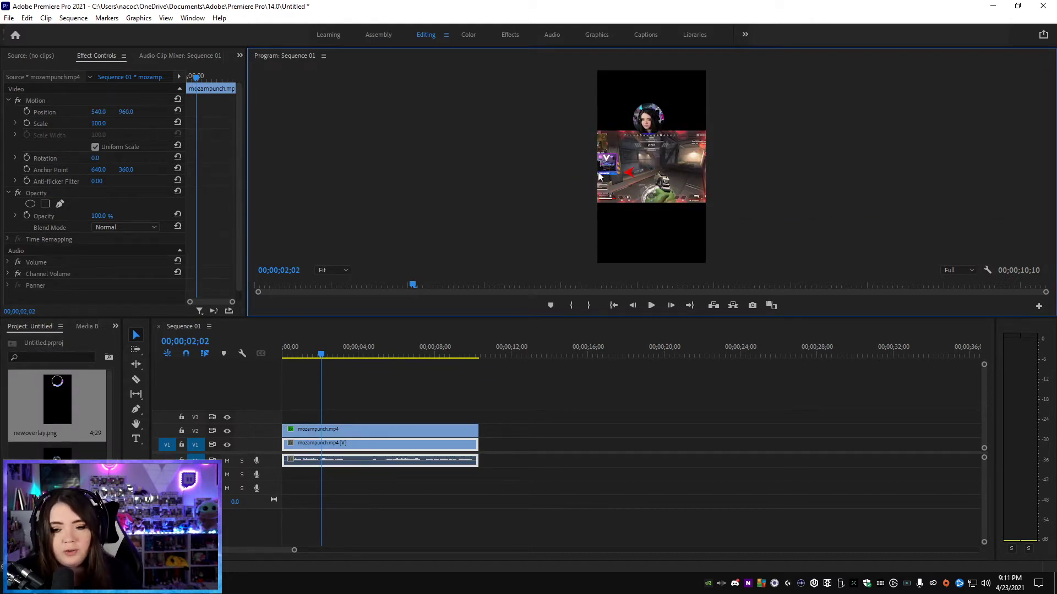
left_click(605, 194)
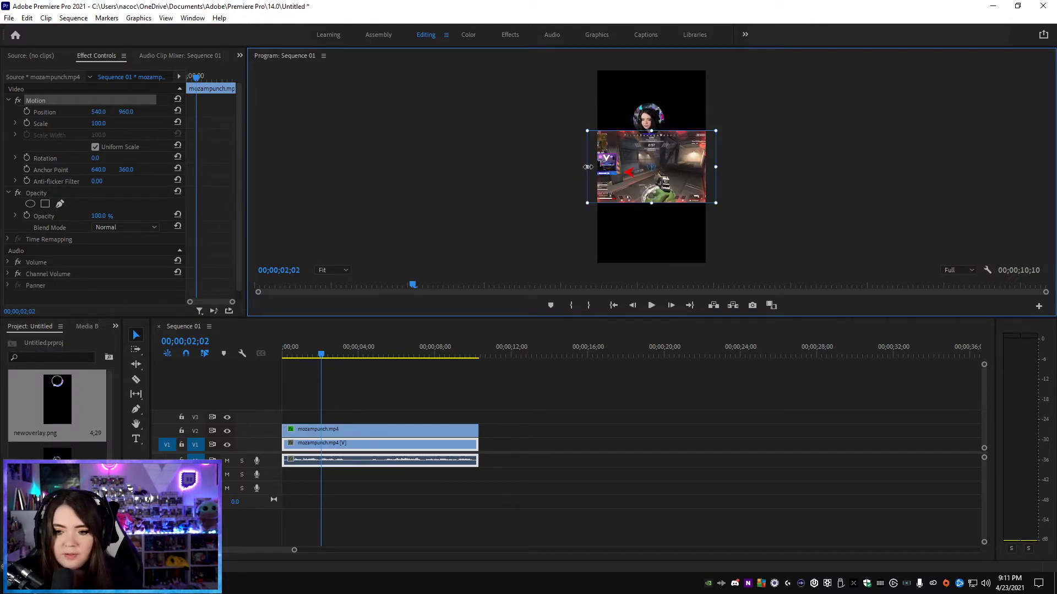
left_click(612, 109)
left_click(657, 126)
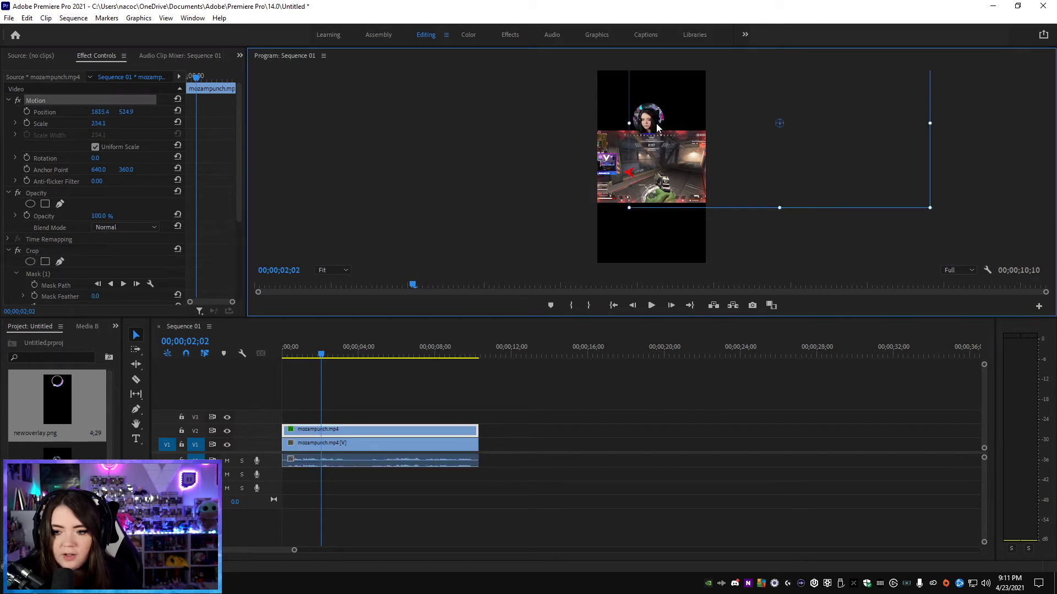
left_click(610, 181)
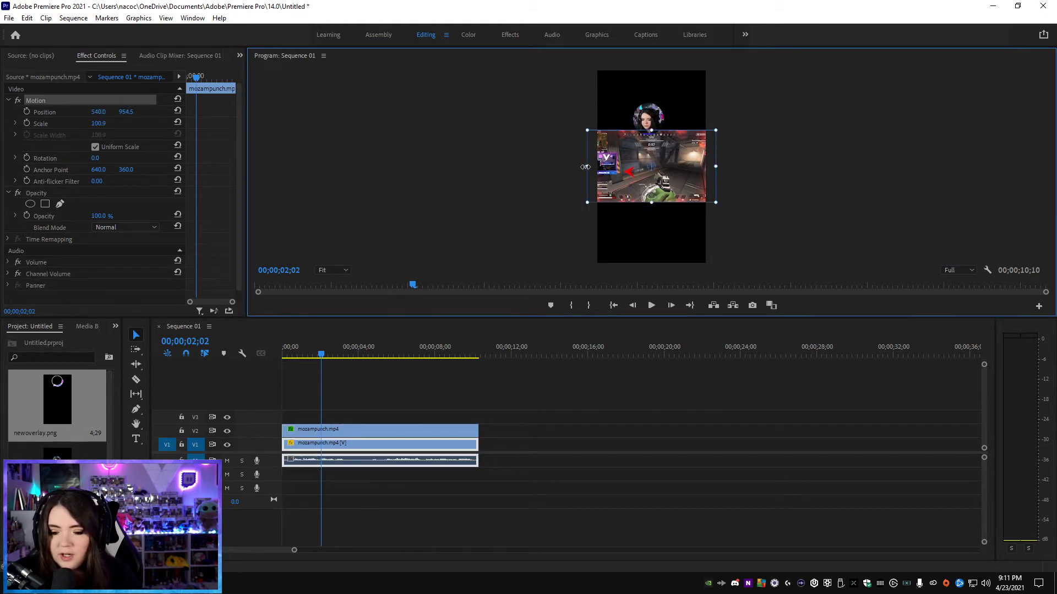
left_click_drag(587, 166, 476, 228)
Step: Preview the sequence from its start, then park the playhead at 00;00;00;19
left_click(282, 365)
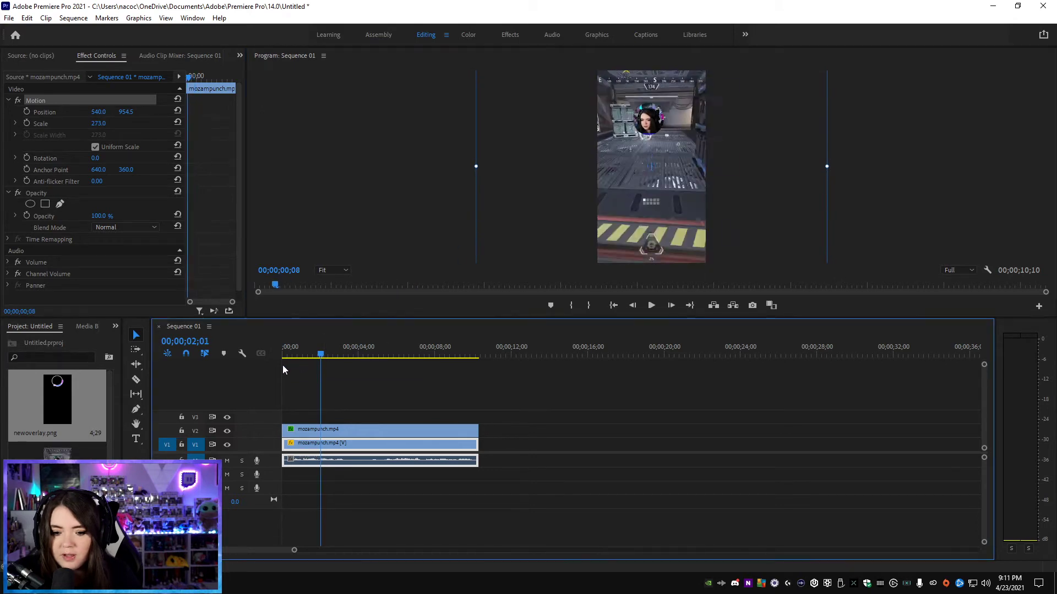
key("space")
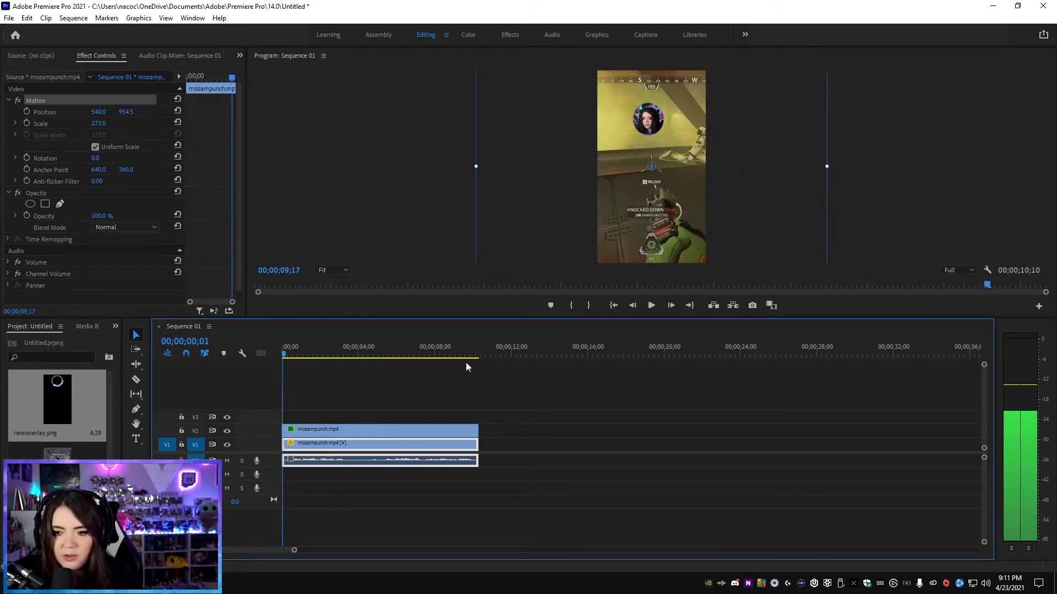
left_click(293, 361)
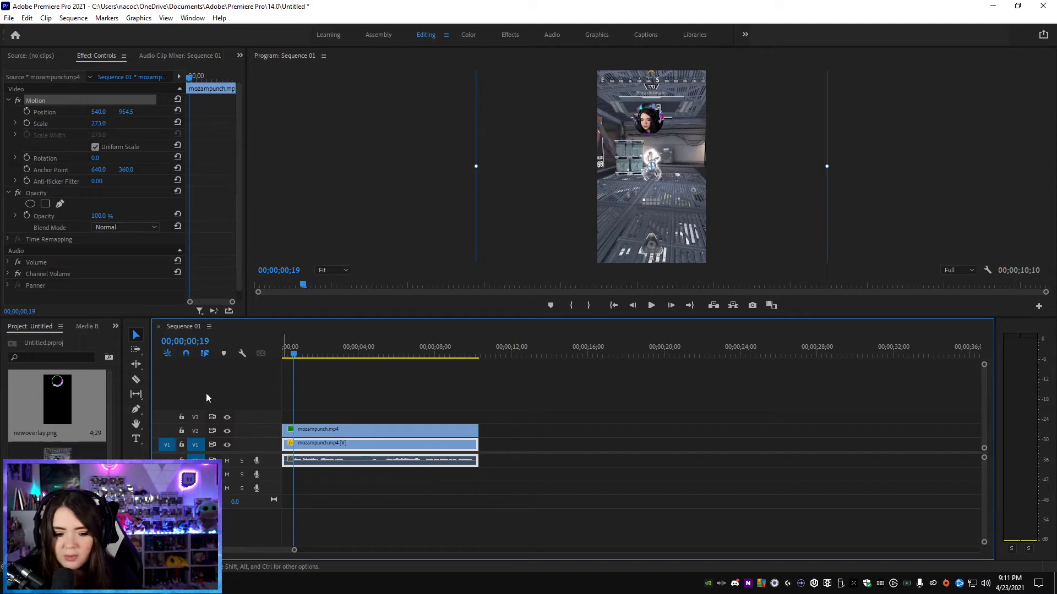
Step: Place newoverlay.png on track V3 above both mozampunch clips, spanning their full length
left_click(379, 196)
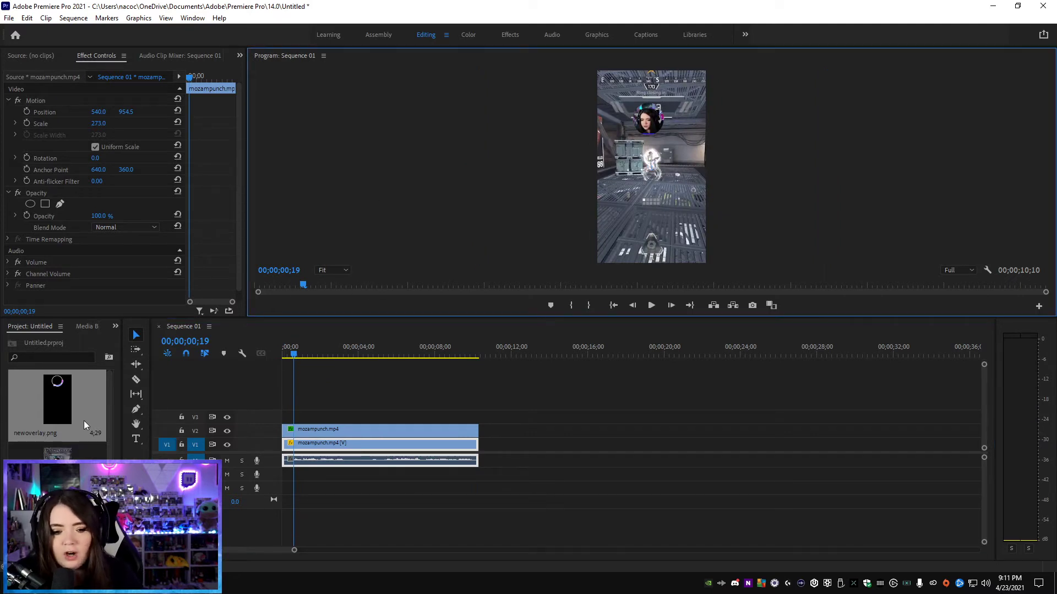
left_click(69, 410)
left_click_drag(53, 392, 479, 416)
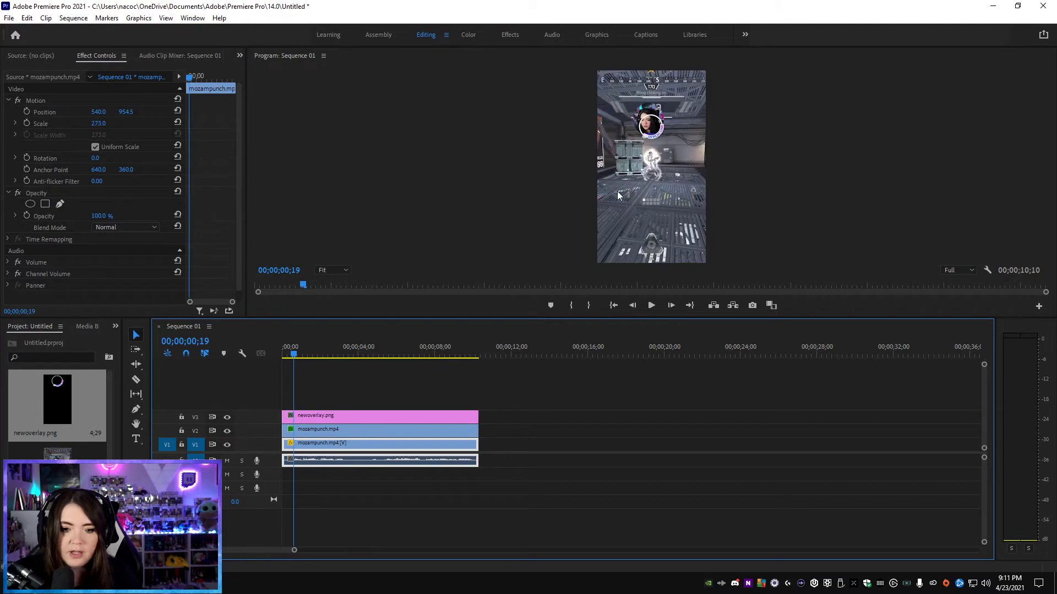
Step: Move the V2 webcam circle higher in the frame, to position about 1847.4, 352.9
left_click(328, 270)
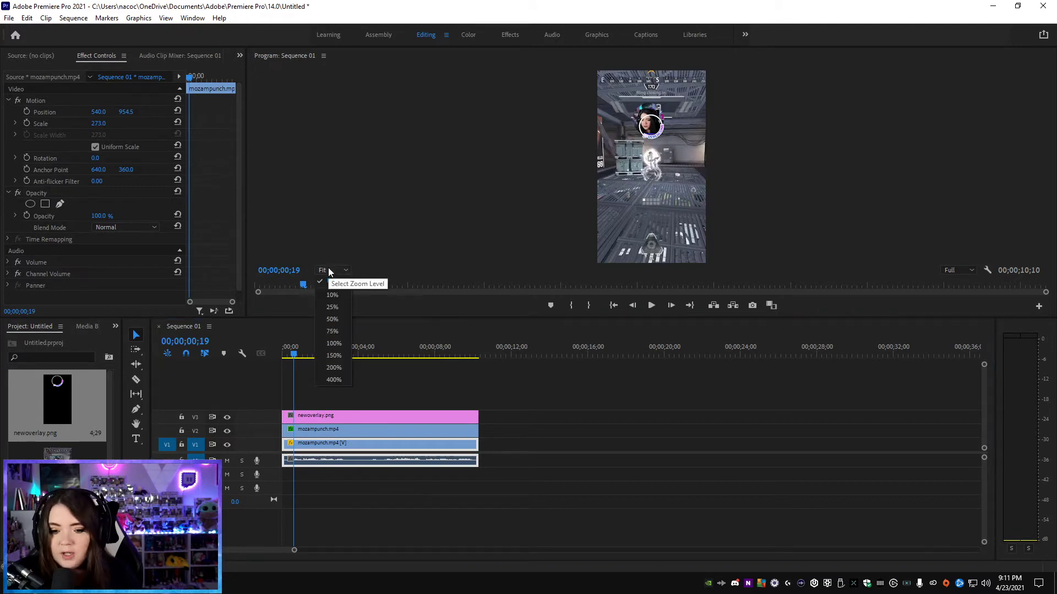
left_click(332, 310)
scroll(1007, 244, "up", 5)
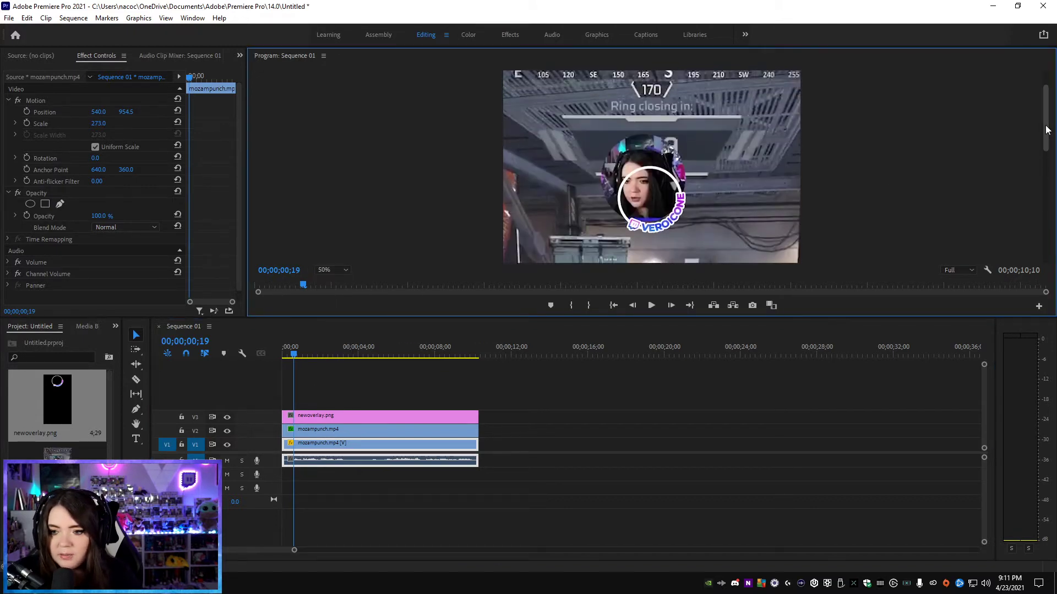
left_click(345, 430)
left_click(702, 159)
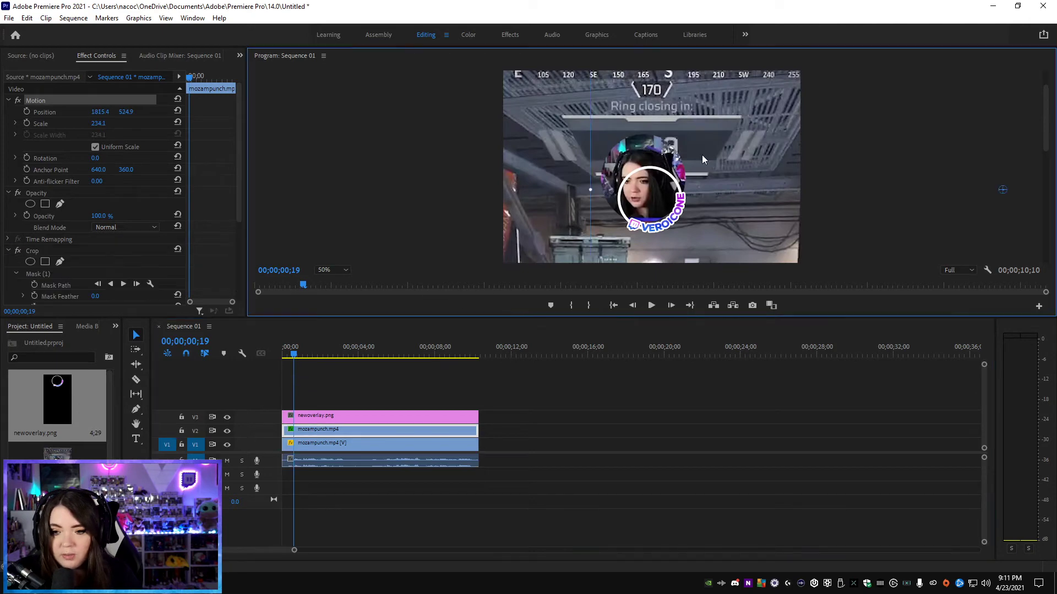
left_click_drag(642, 147, 651, 100)
Step: Enlarge the V3 overlay to a scale of about 142.2 and move it to 554, 890 so its ring frames the webcam circle
left_click(331, 415)
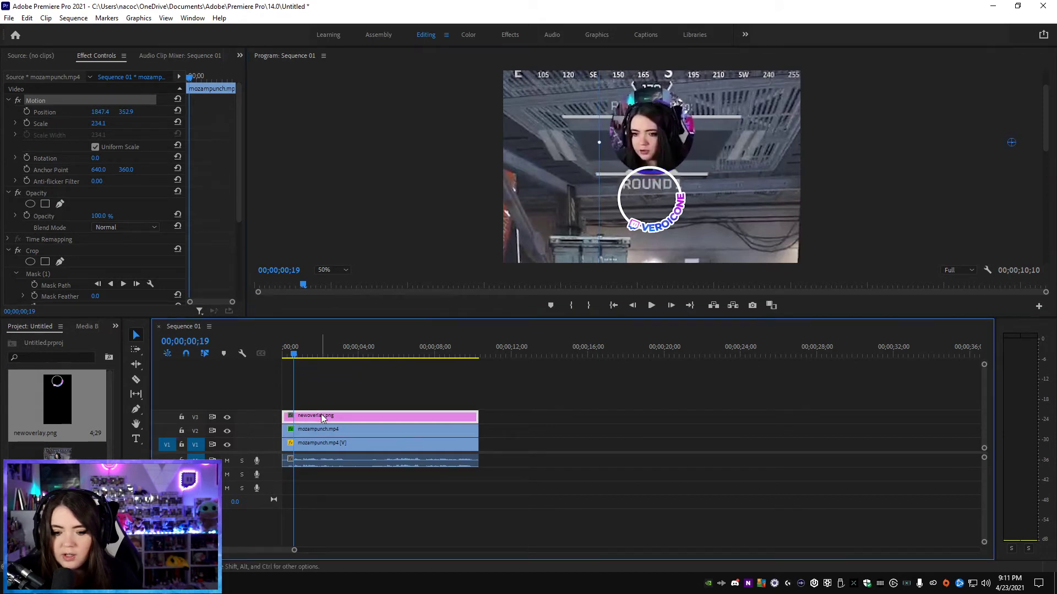
left_click(633, 218)
left_click_drag(673, 223, 675, 145)
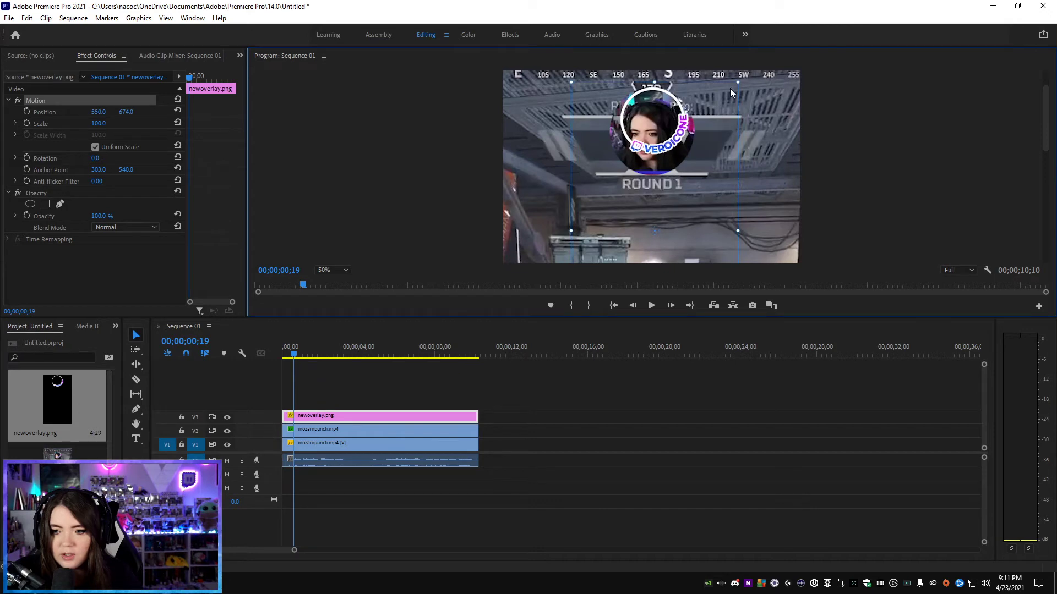
left_click_drag(734, 83, 802, 49)
left_click_drag(682, 126, 709, 144)
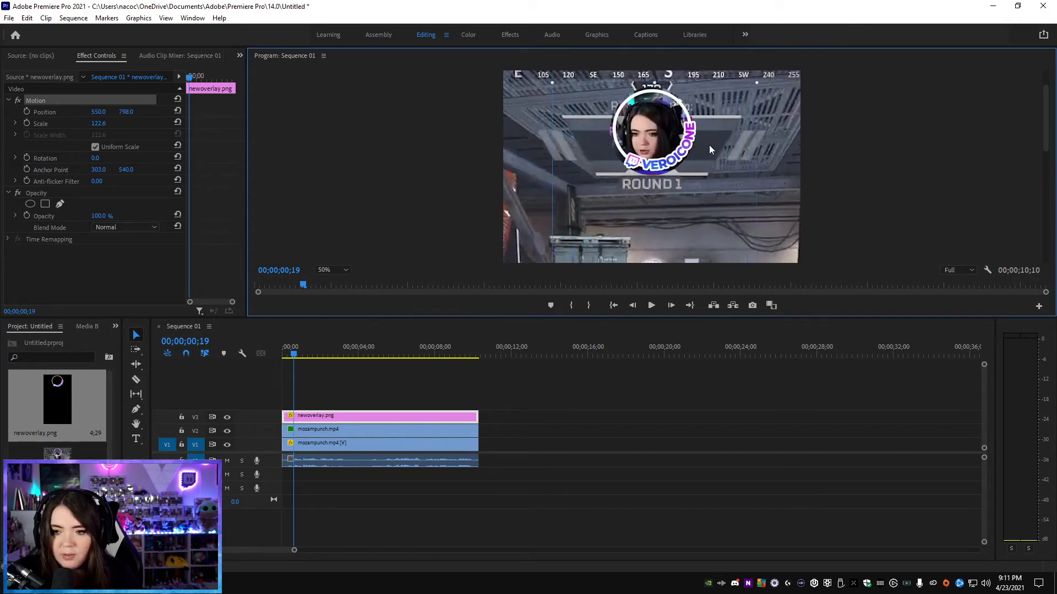
left_click_drag(801, 69, 801, 53)
left_click_drag(741, 106, 743, 131)
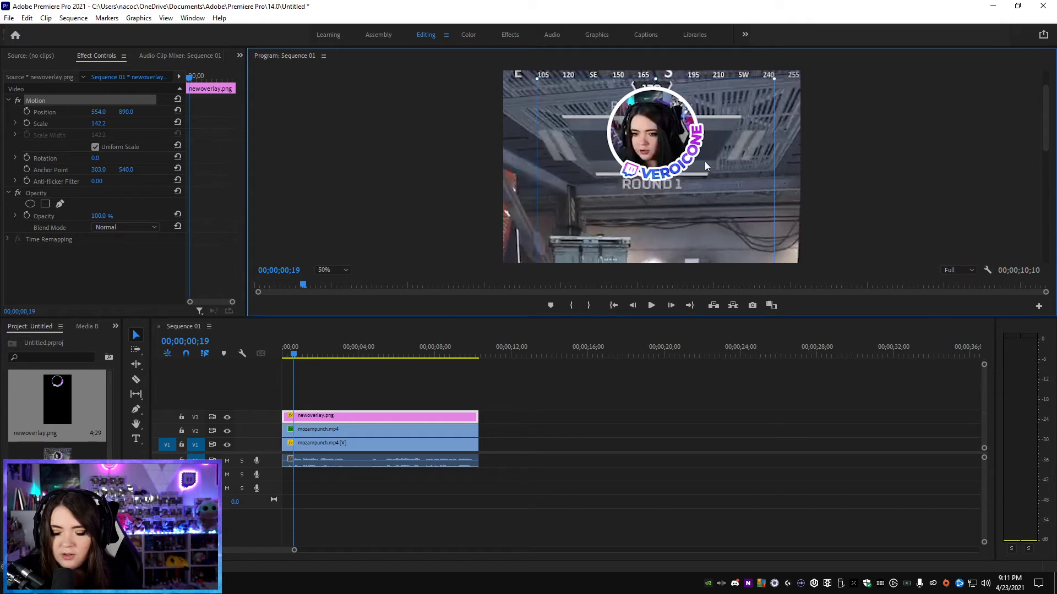
Step: Return the playhead to 00;00;00;00 and check the full vertical layout at Fit zoom with nothing outlined
left_click_drag(292, 356, 250, 366)
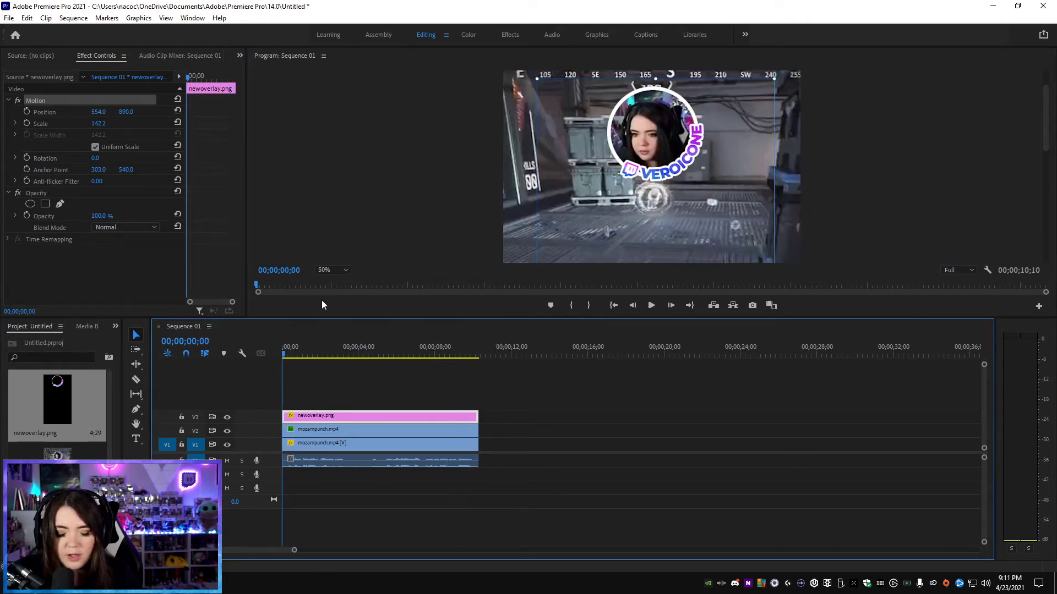
left_click(333, 269)
left_click(336, 282)
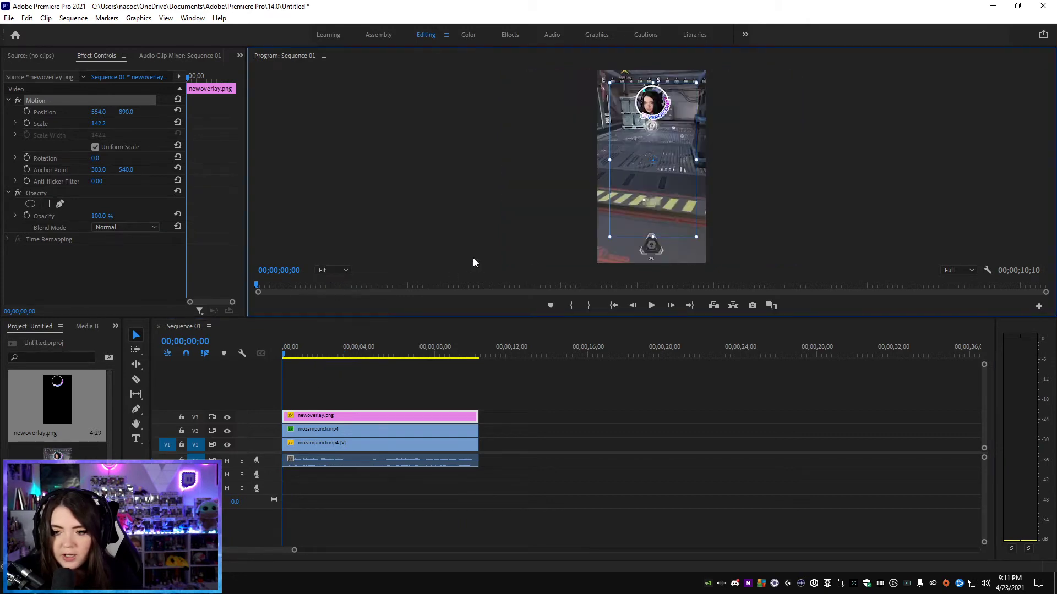
left_click(807, 160)
left_click(479, 215)
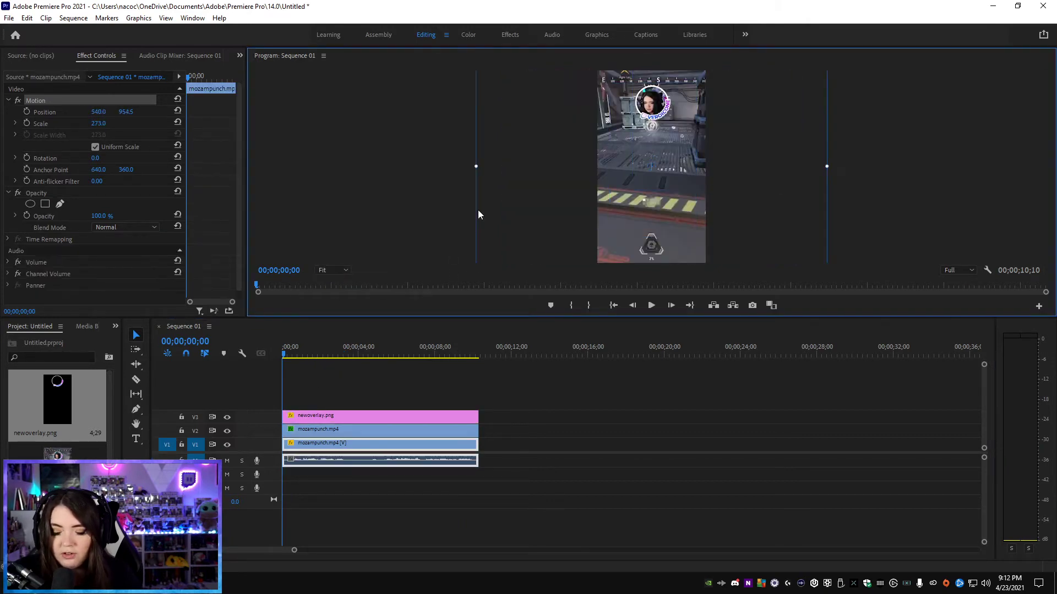
left_click(400, 139)
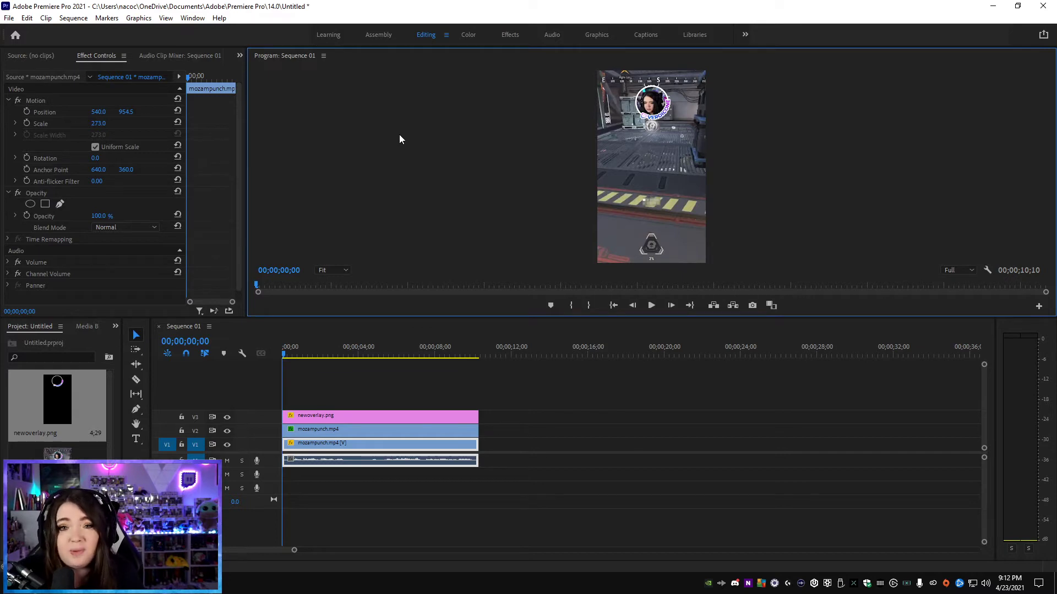
Step: Open Notepad and write the two caption lines "Well there's people" and "Oh I got her" without any color notes
key("super")
type("notepad")
key("Return")
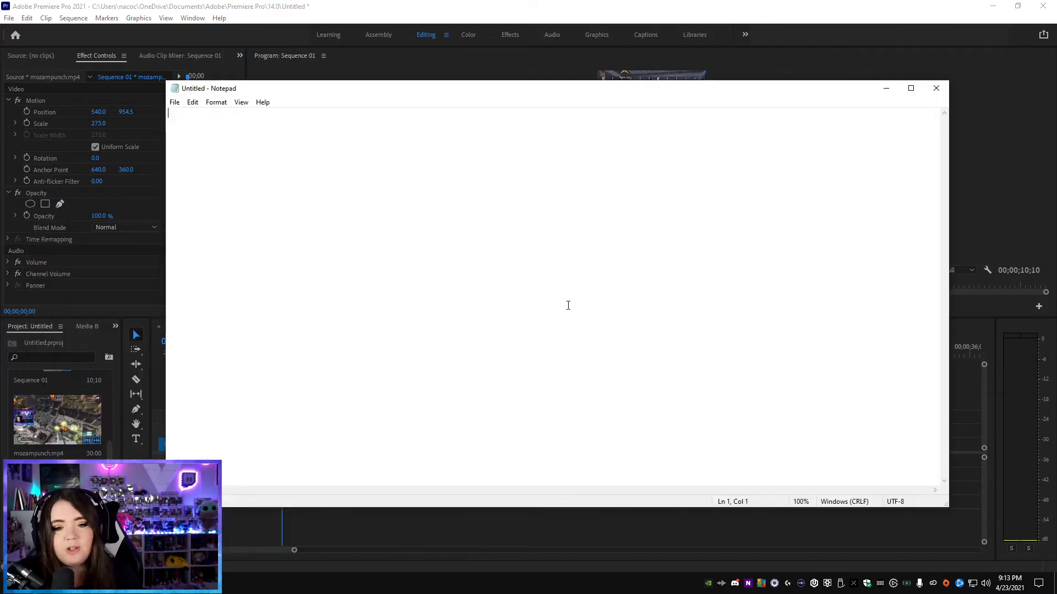
left_click_drag(288, 90, 282, 91)
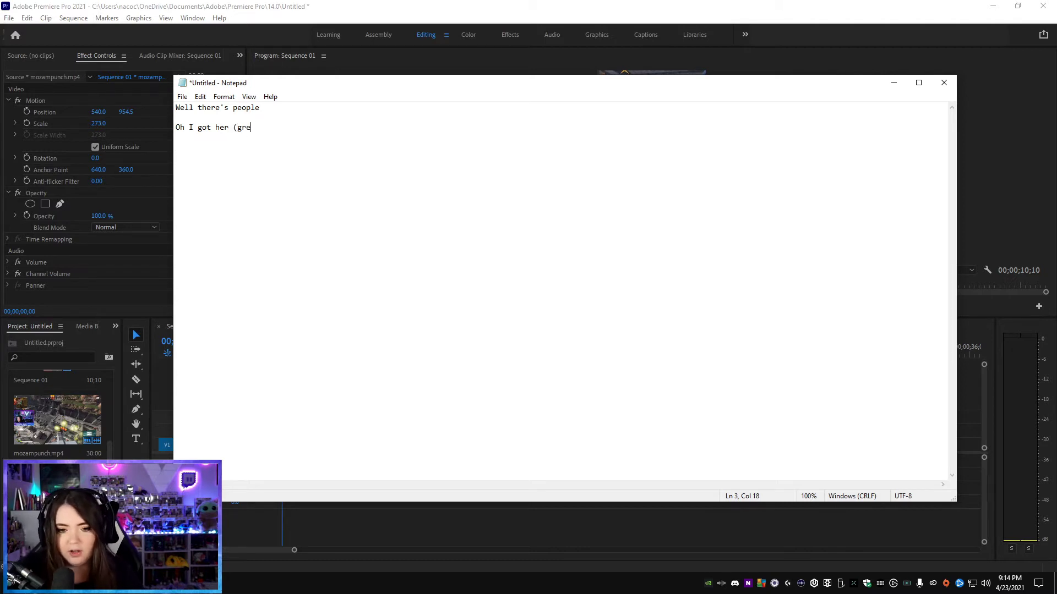
left_click_drag(255, 127, 234, 127)
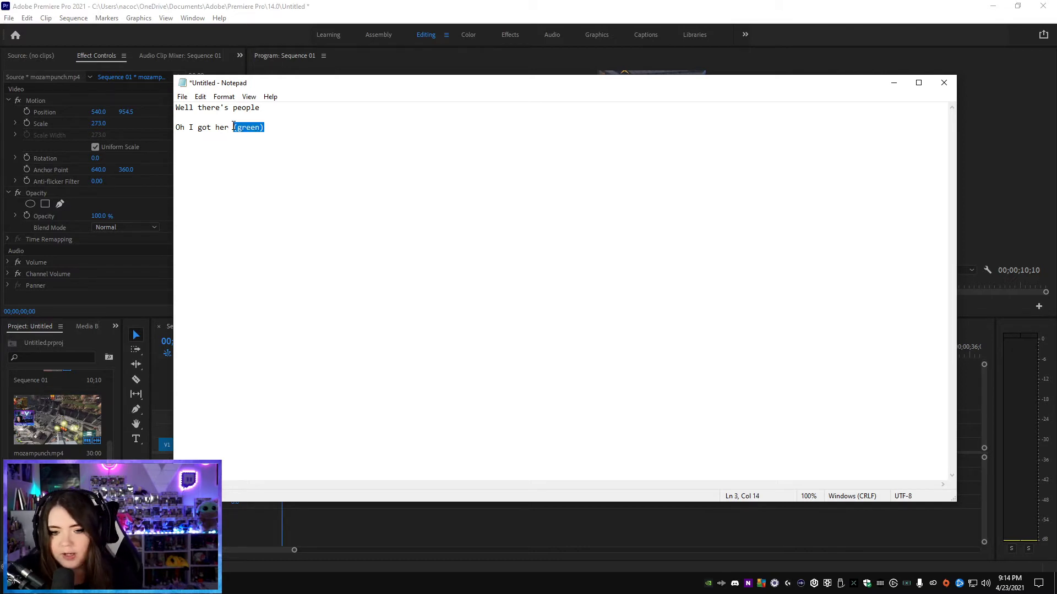
key("BackSpace")
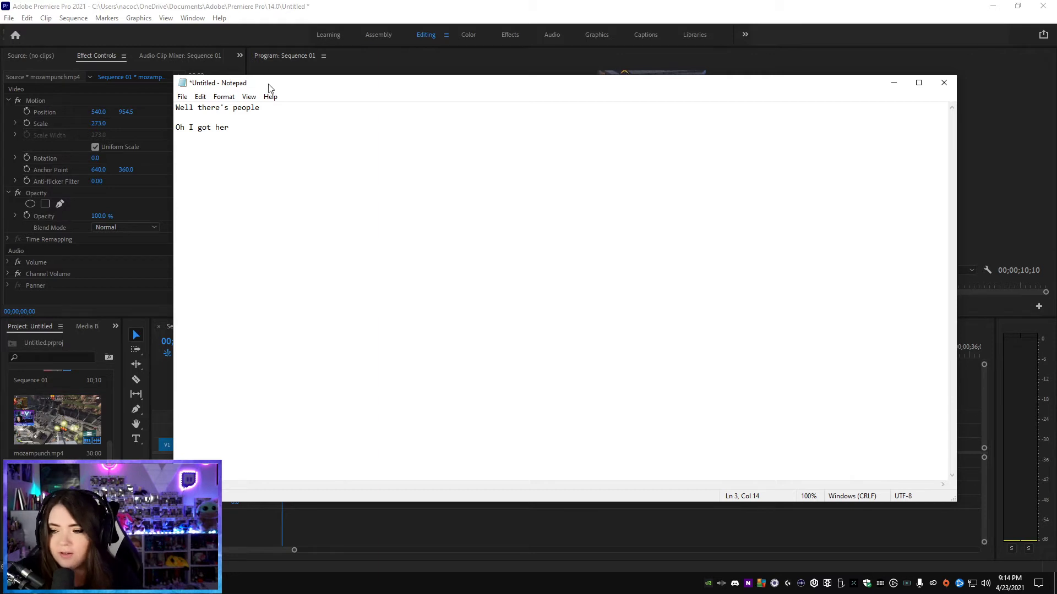
Step: Switch back to Premiere Pro and create a 1080 × 1920 legacy title at the sequence start, keeping the default name
left_click(177, 73)
left_click(286, 356)
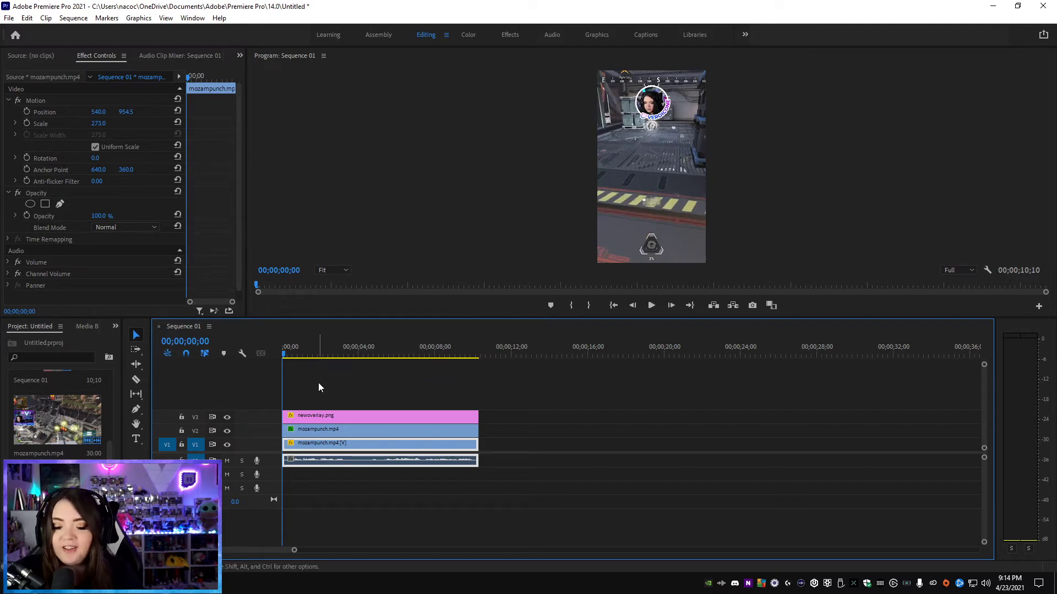
left_click(9, 19)
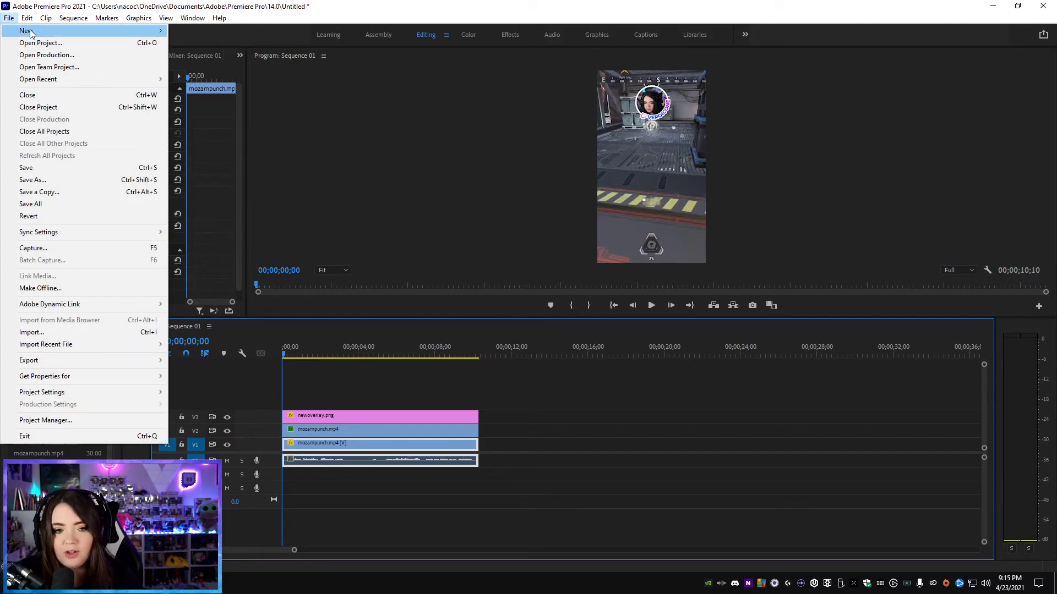
mouse_move(33, 32)
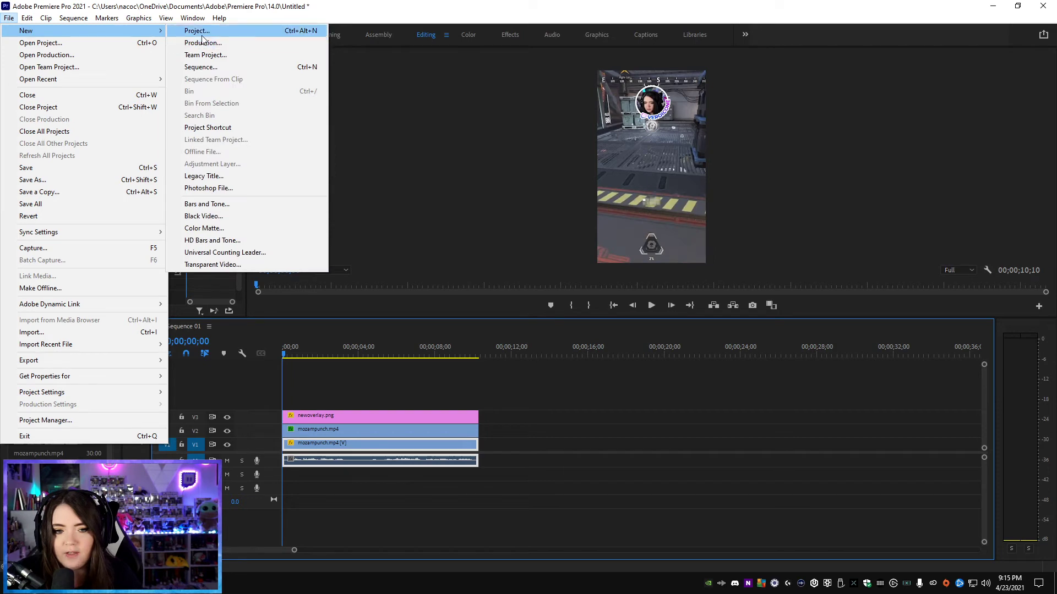
left_click(214, 181)
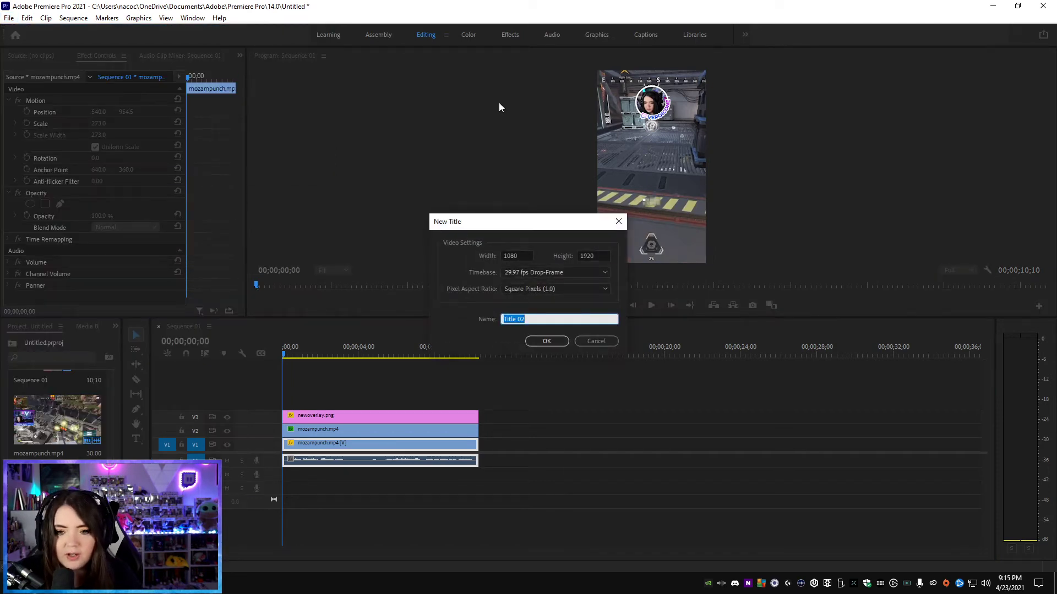
left_click(539, 341)
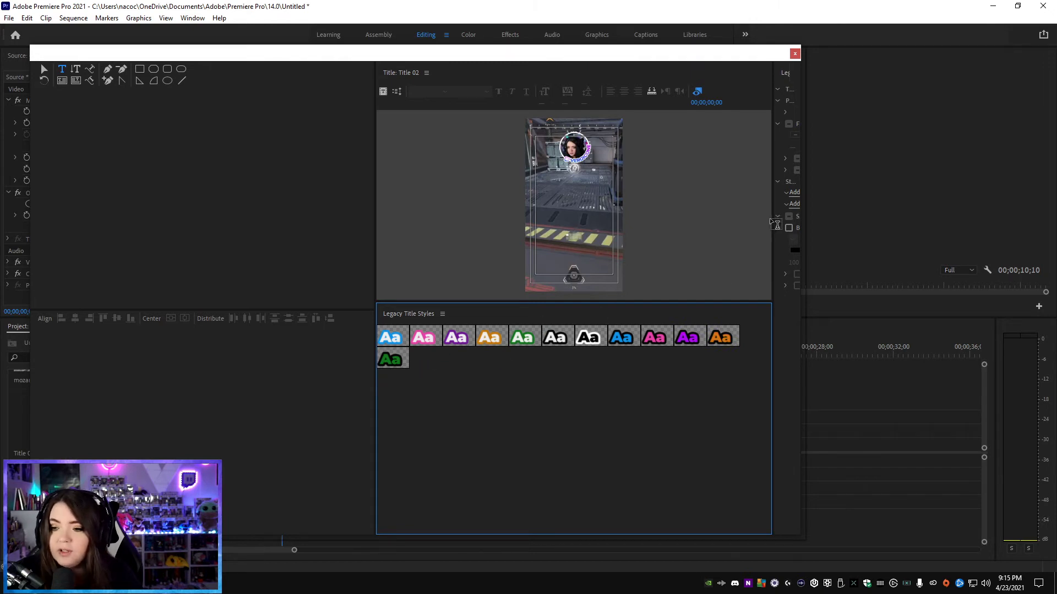
mouse_move(775, 223)
left_mouse_down()
mouse_move(540, 230)
mouse_move(709, 214)
mouse_move(758, 223)
left_mouse_up()
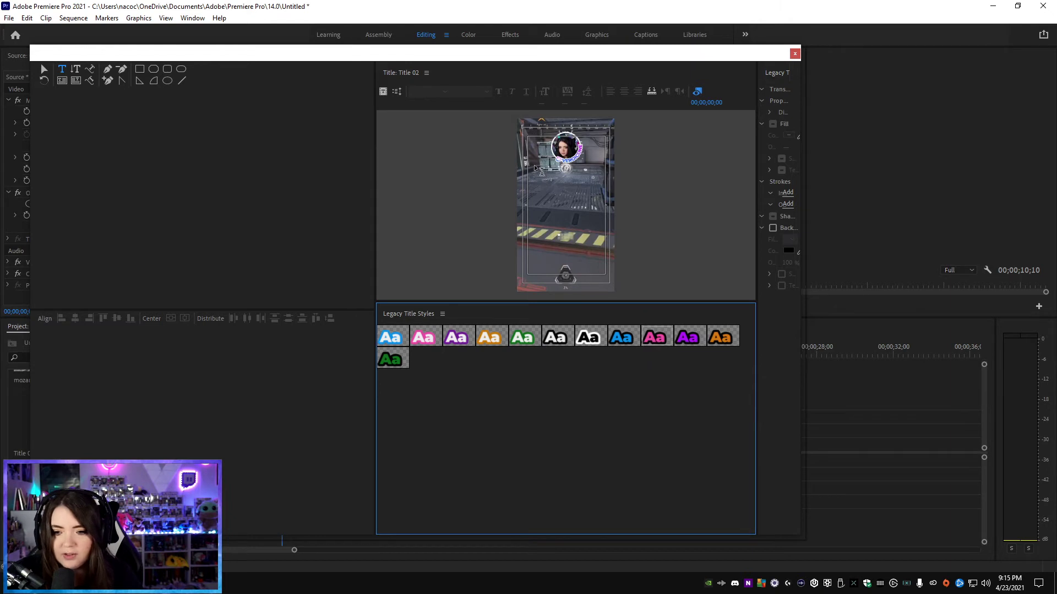
Step: Add a text box below the webcam circle reading "Well there's people" in the pink style with black outline
left_click(562, 174)
left_click_drag(562, 174, 606, 197)
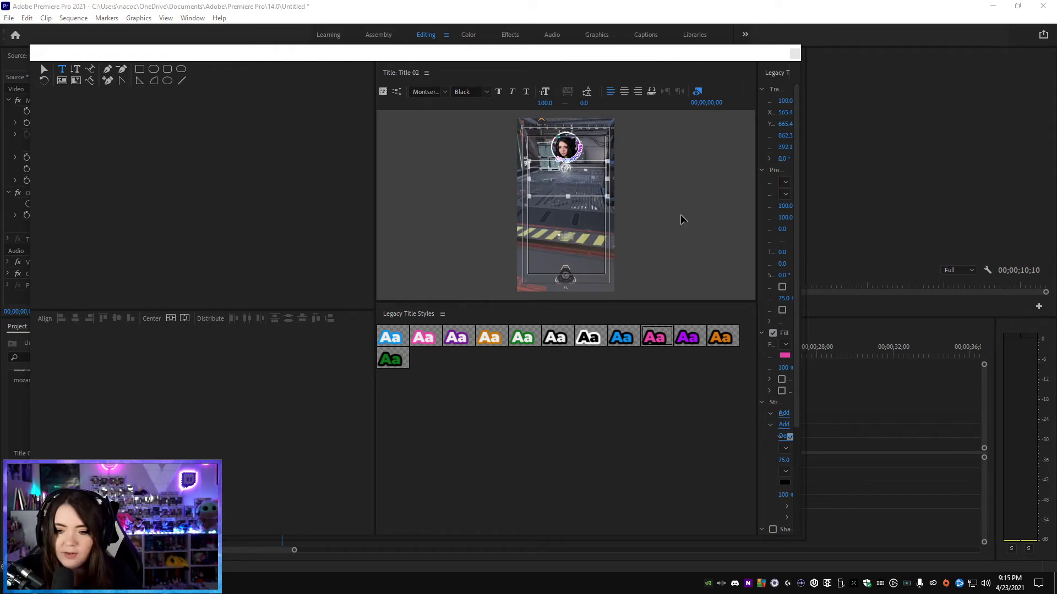
left_click(584, 219)
type("Well there's people")
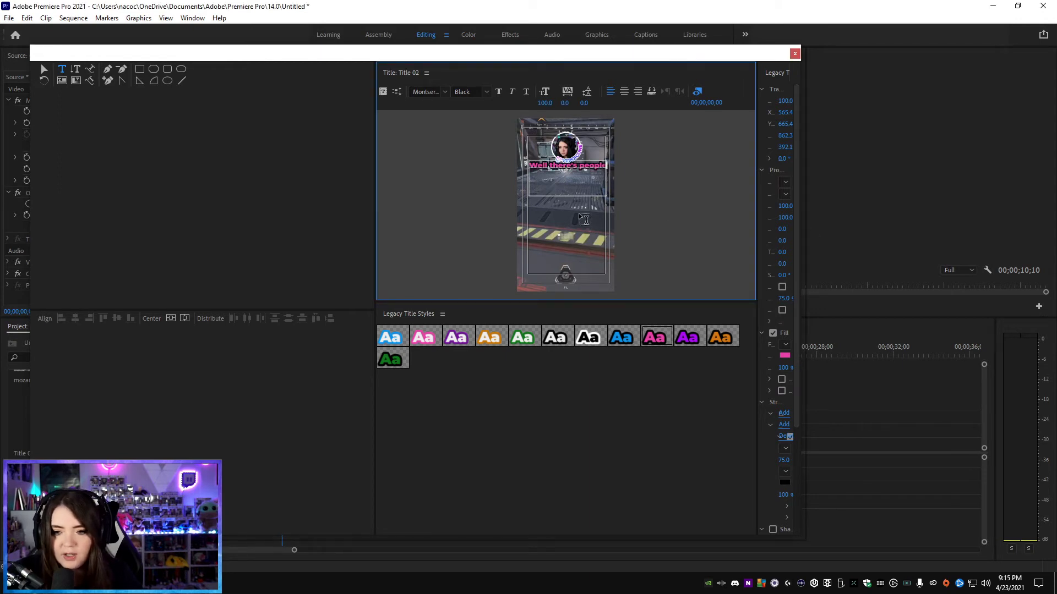
Step: Move the caption box slightly down to about 577, 708, center-align its text and close the title editor
left_click(44, 69)
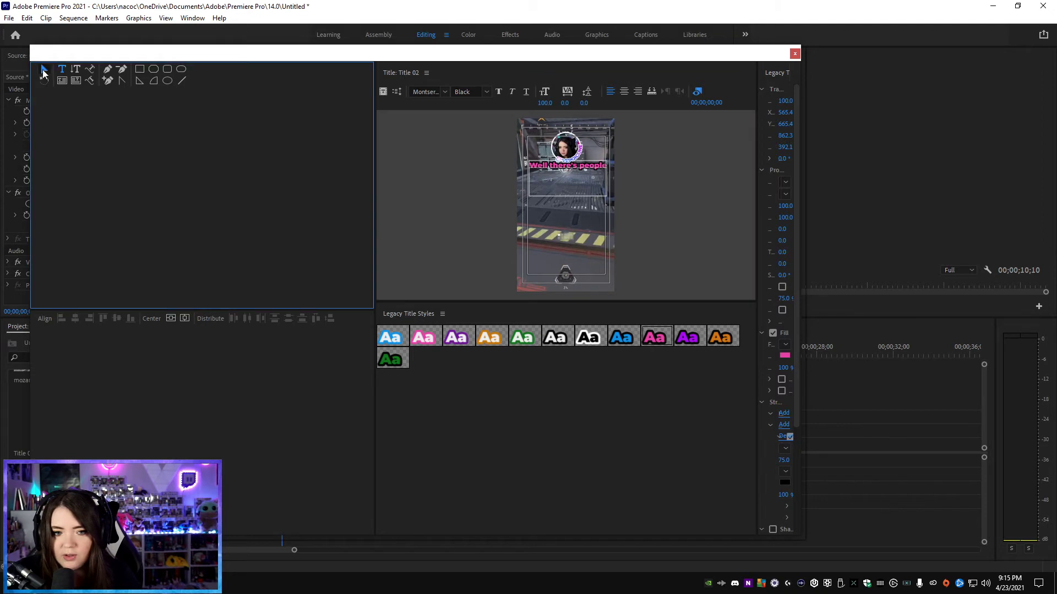
mouse_move(596, 182)
left_mouse_down()
mouse_move(571, 174)
mouse_move(578, 182)
left_mouse_up()
left_click(623, 91)
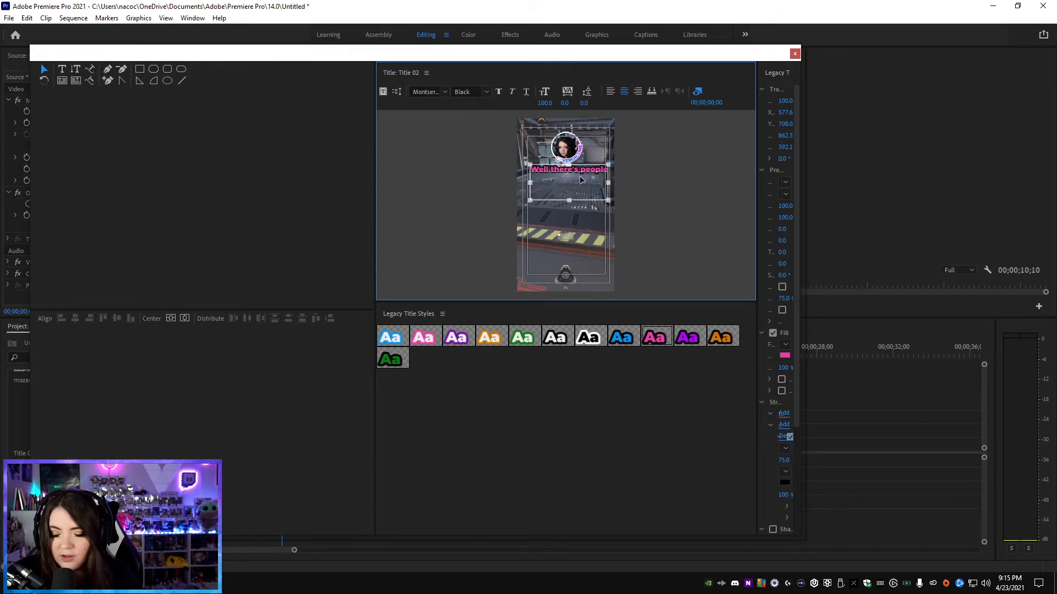
left_click(795, 53)
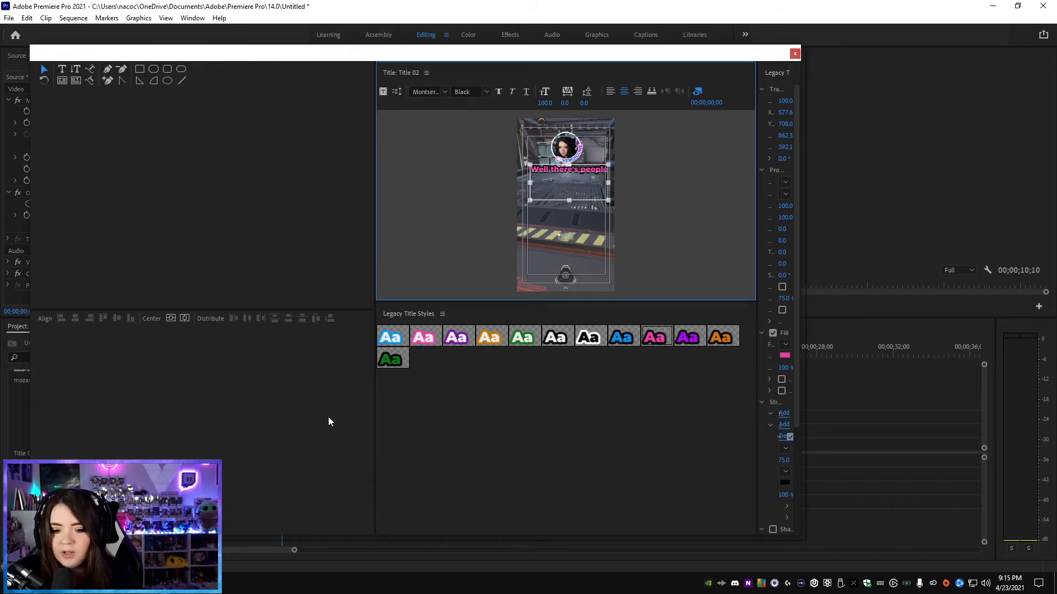
Step: Duplicate the caption title and replace the copy's text with "Oh I got her"
right_click(55, 418)
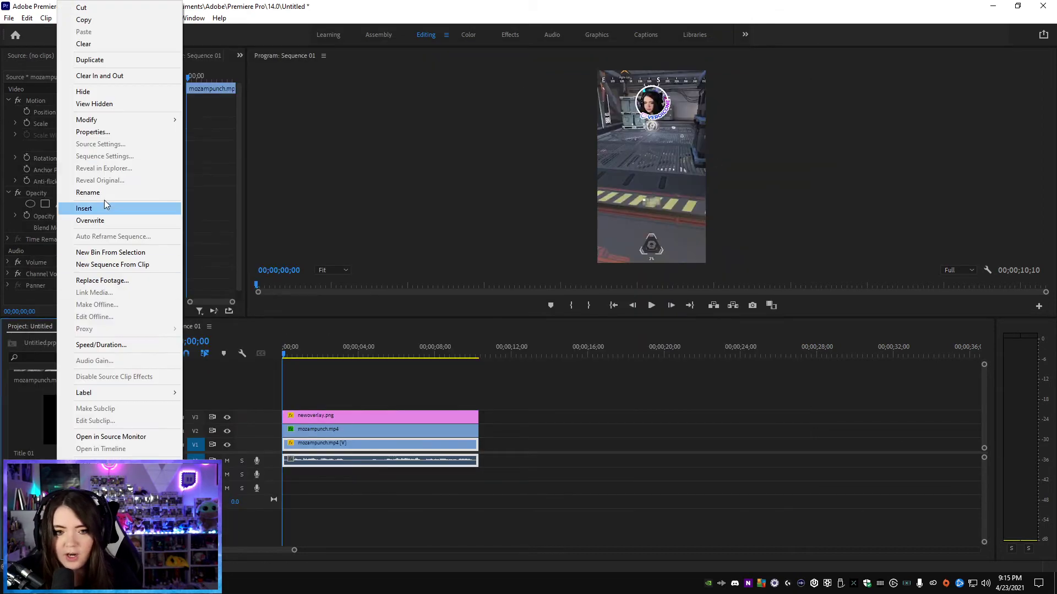
left_click(89, 60)
double_click(33, 418)
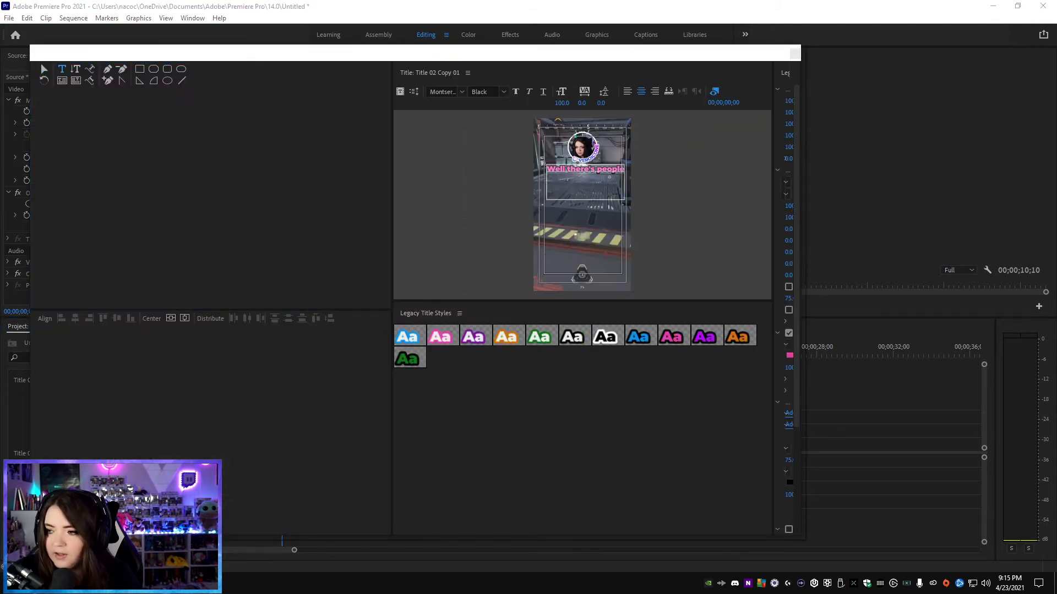
triple_click(578, 170)
type("Oh I got her")
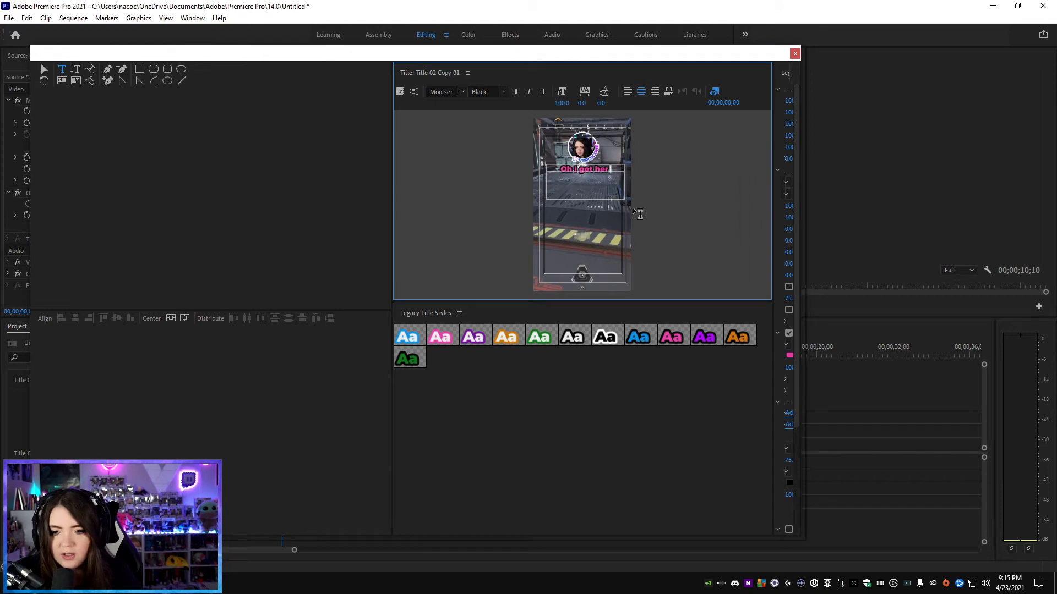
left_click(794, 54)
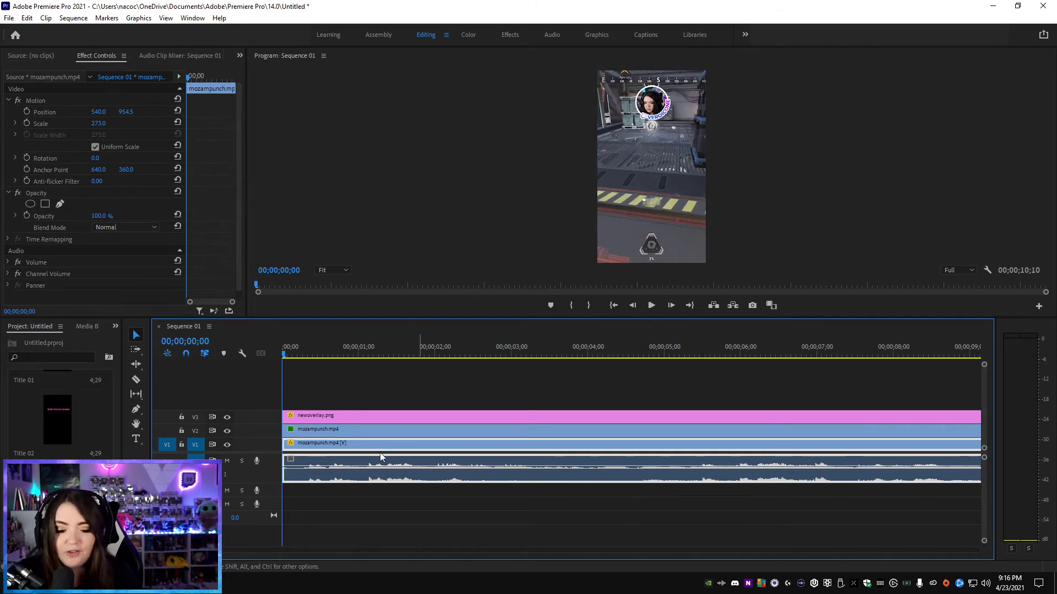
Step: Add 1 video track after Video 3 and 0 audio tracks to the sequence
right_click(257, 383)
left_click(251, 382)
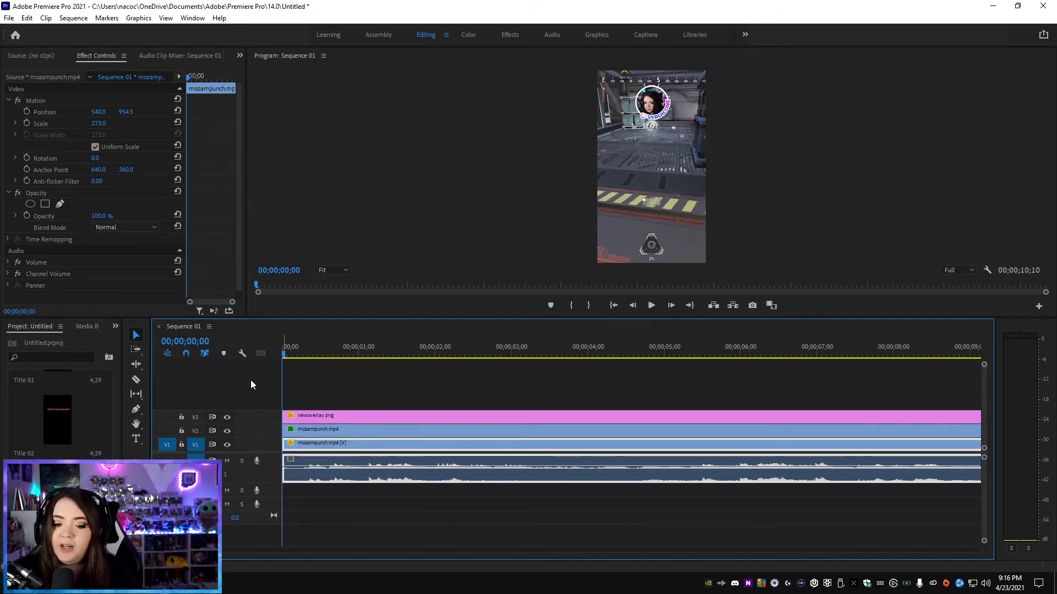
right_click(251, 384)
left_click(268, 378)
right_click(268, 379)
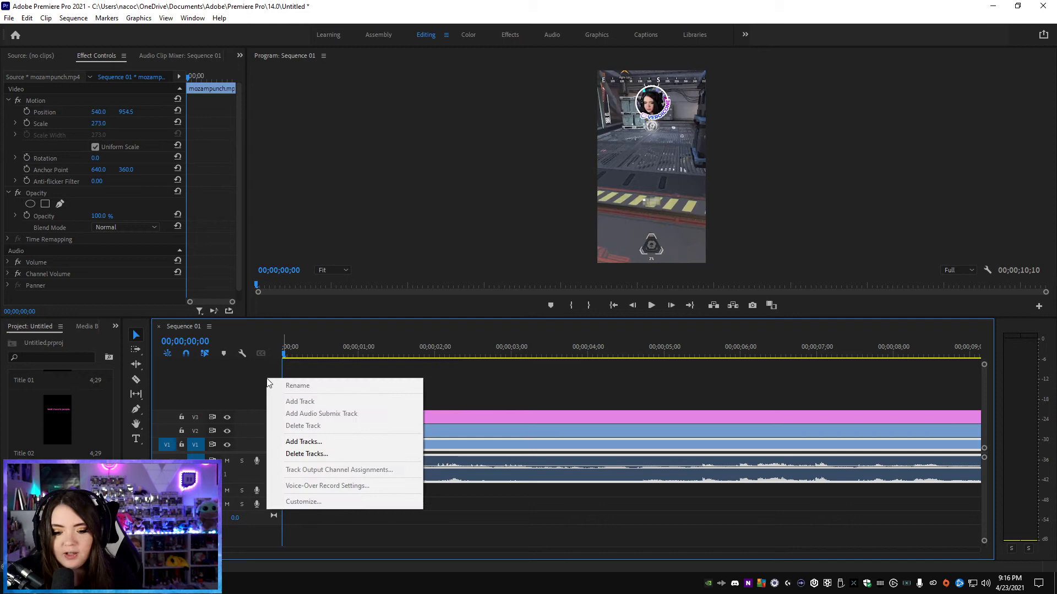
left_click(298, 443)
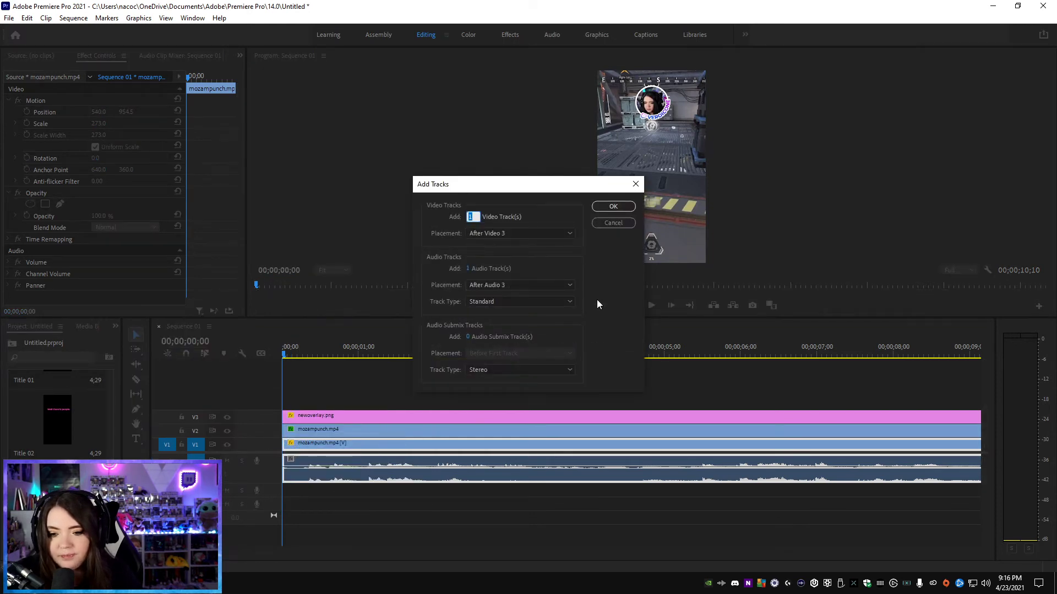
left_click(469, 268)
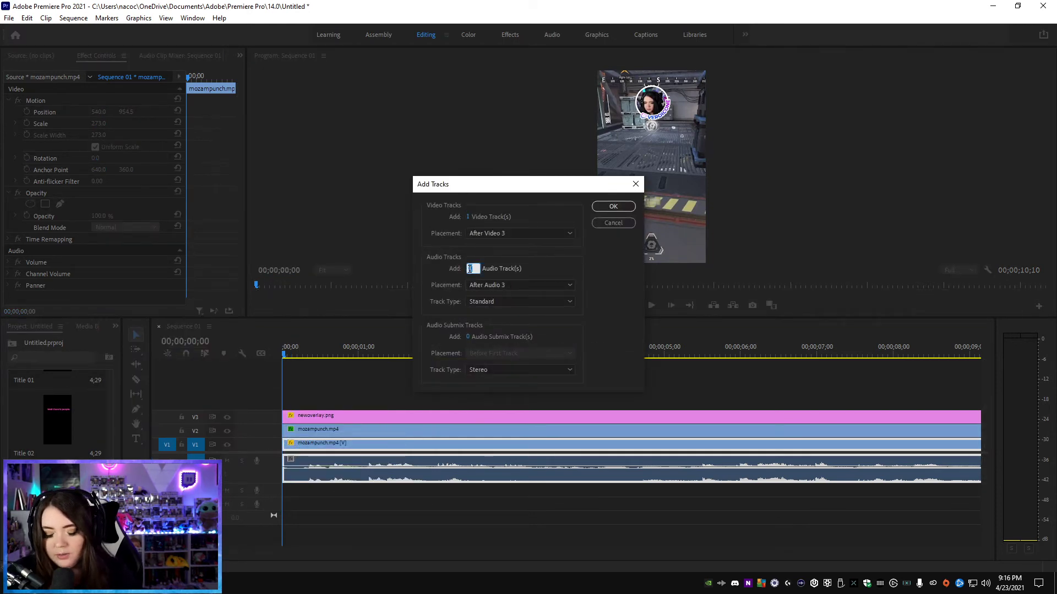
type("0")
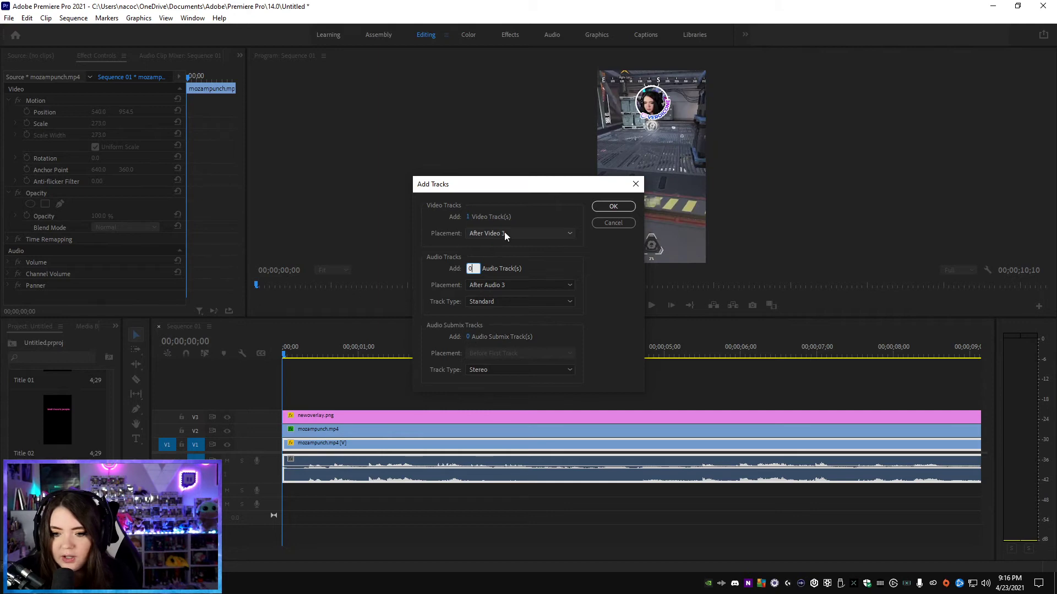
left_click(611, 207)
Step: Place the "Well there's people" title on V4 and remove its portion before 00;00;00;11
left_click_drag(70, 424, 297, 404)
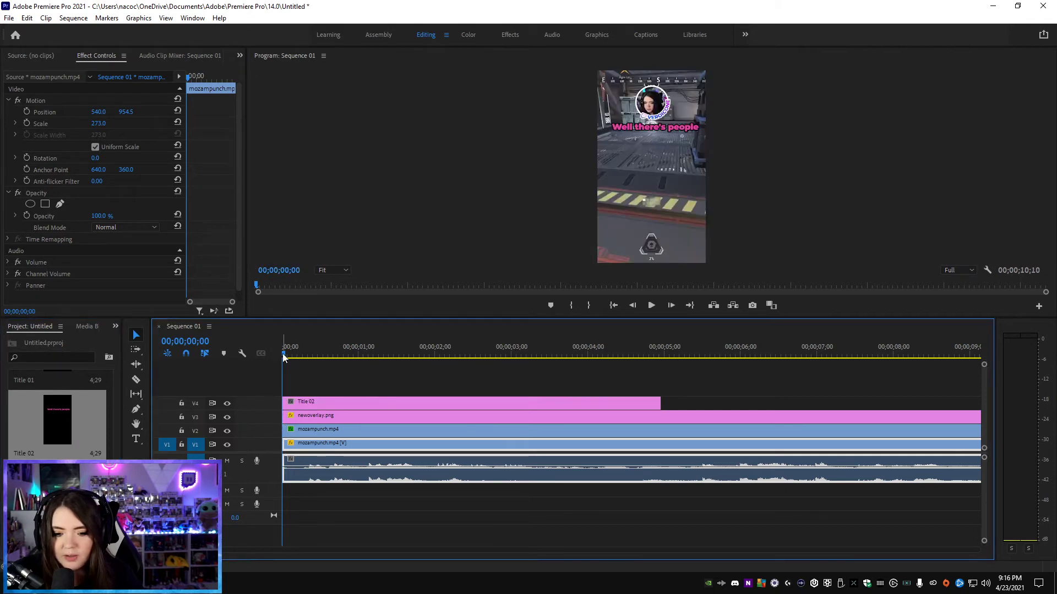
key("space")
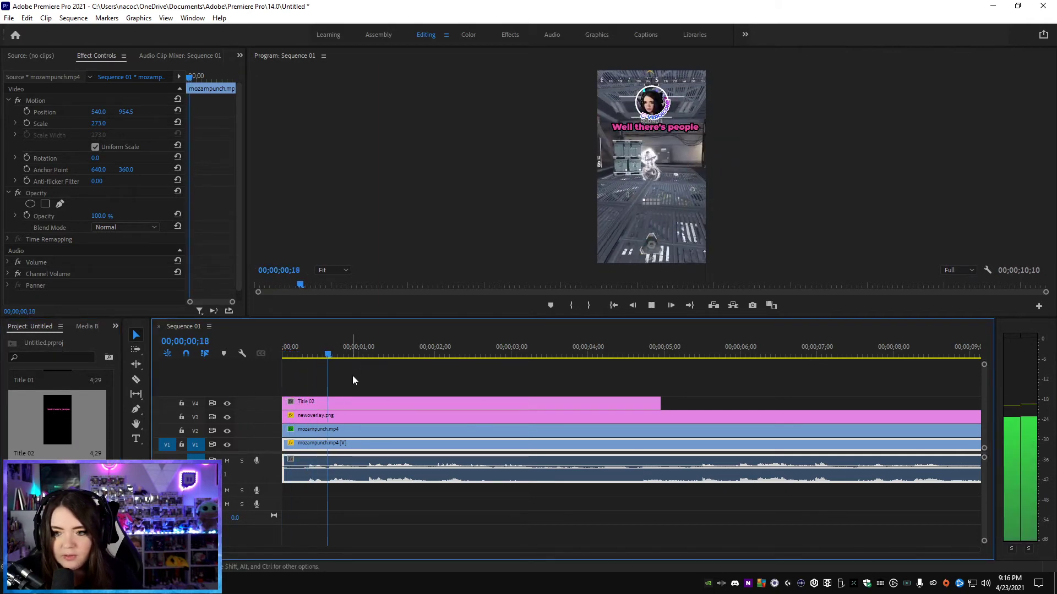
key("Home")
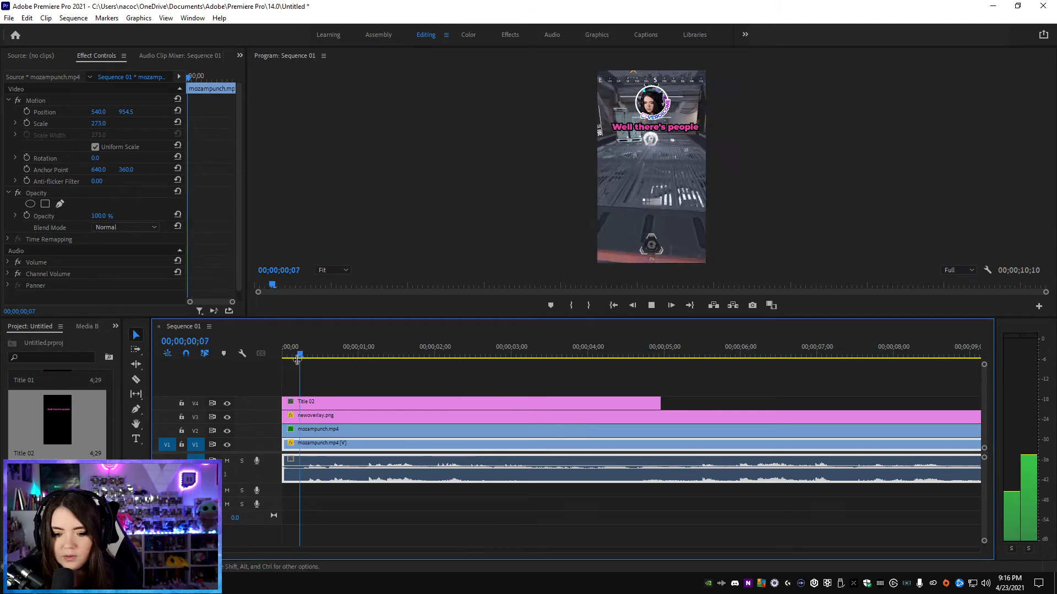
left_click(310, 403, "ctrl")
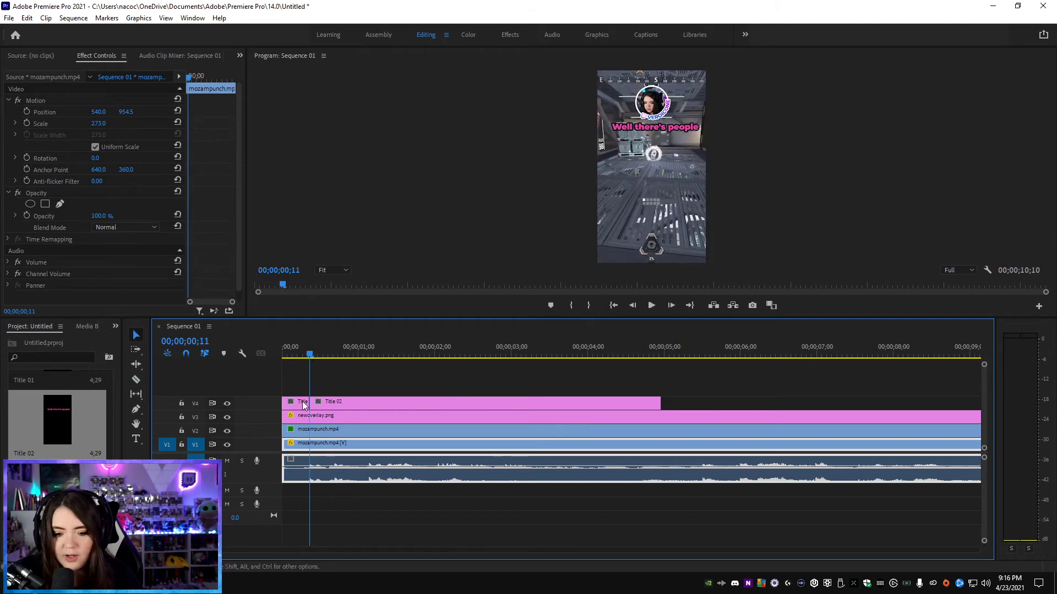
left_click(302, 405)
key("Delete")
Step: Play until the first phrase ends, split its title at 00;00;01;13 and delete the remainder
key("space")
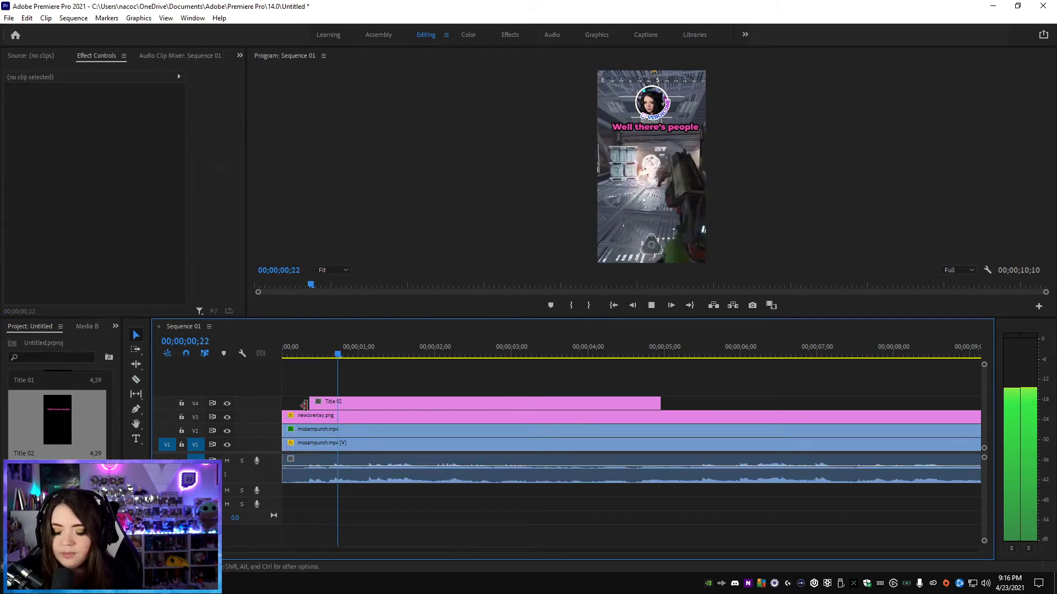
key("c")
left_click(397, 404)
key("v")
left_click(417, 404)
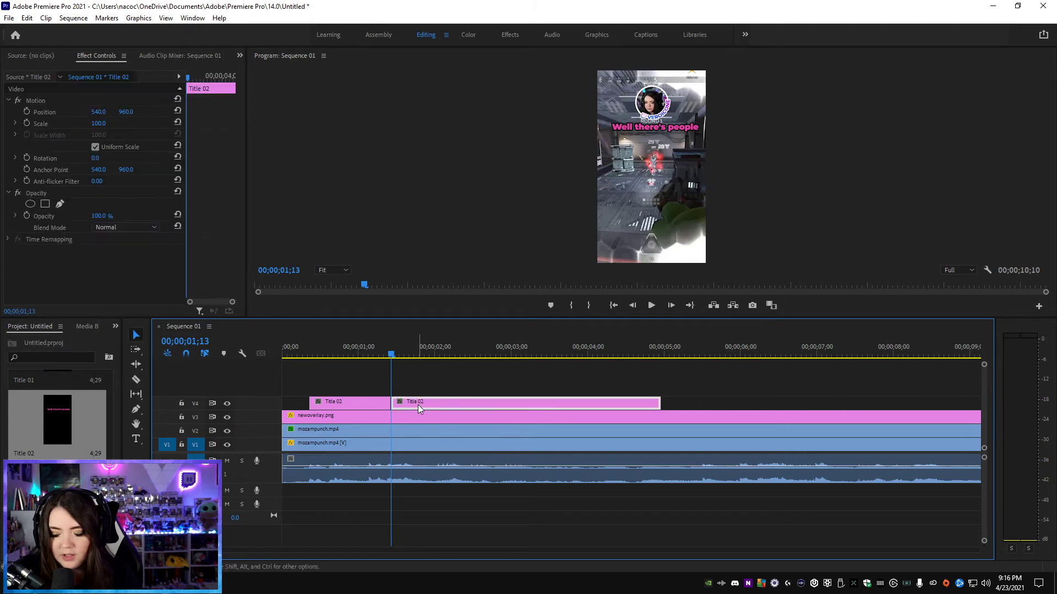
key("Delete")
Step: Play ahead to 00;00;08;18 and place the "Oh I got her" title there on V4
mouse_move(376, 355)
left_mouse_down()
mouse_move(417, 358)
mouse_move(355, 356)
mouse_move(395, 357)
left_mouse_up()
key("minus")
key("minus")
key("space")
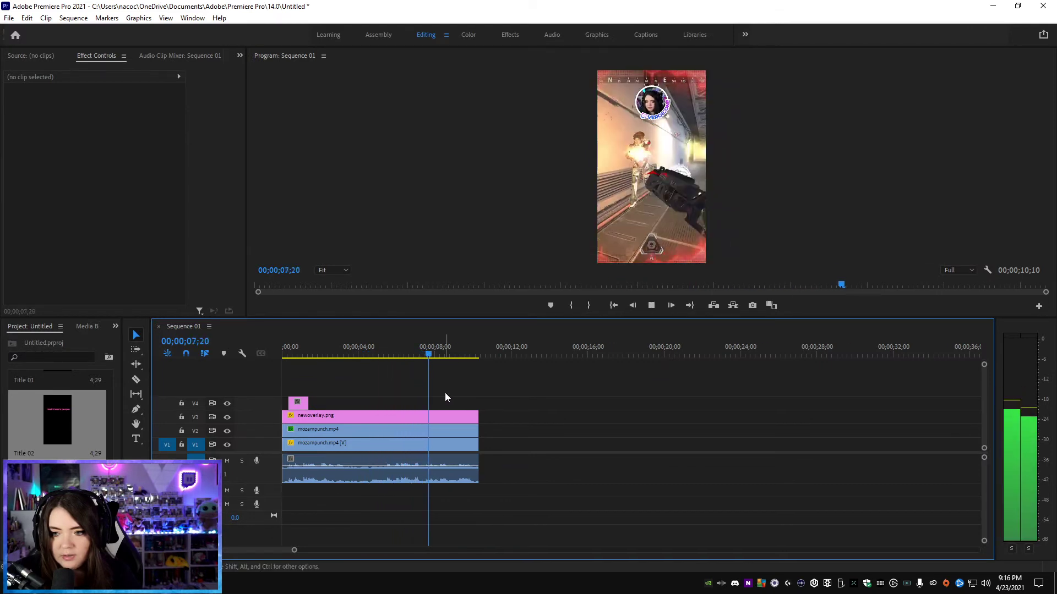
key("space")
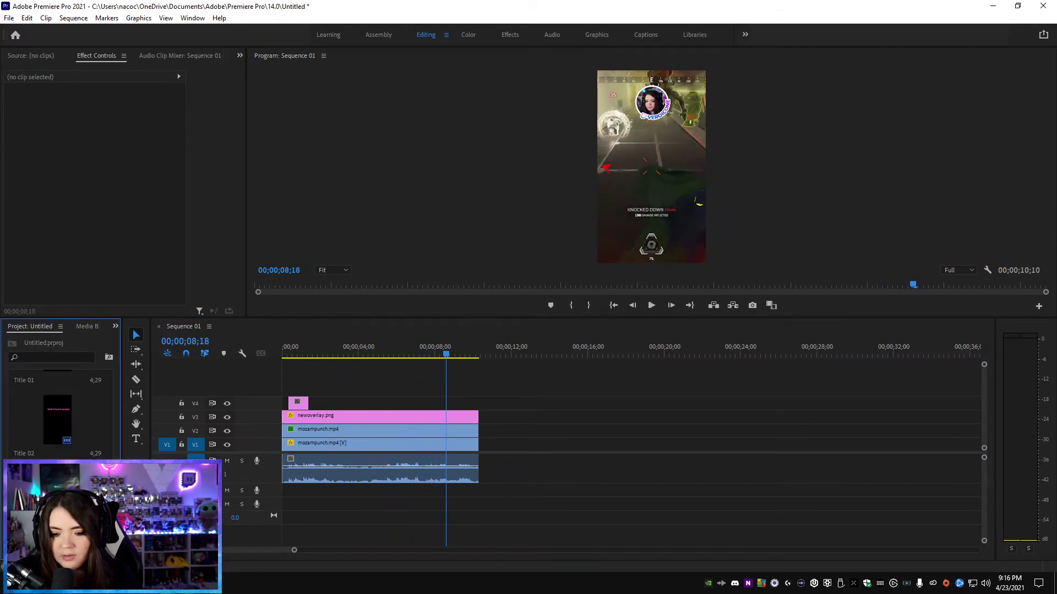
left_click_drag(57, 485, 451, 404)
Step: Play on to find where the phrase starts, split the "Oh I got her" title at 00;00;09;08 and delete its earlier portion
key("space")
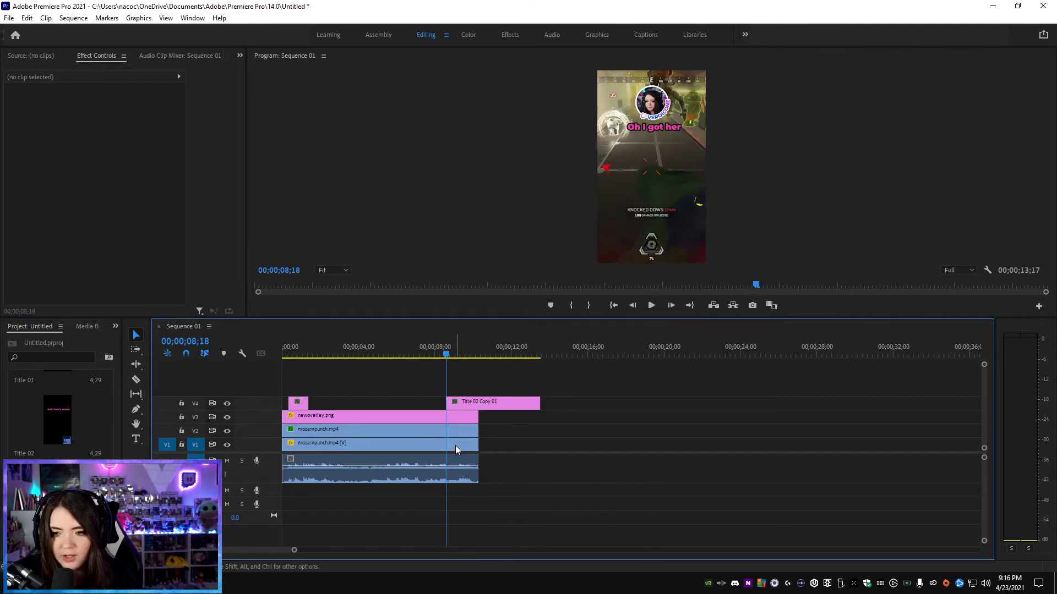
key("space")
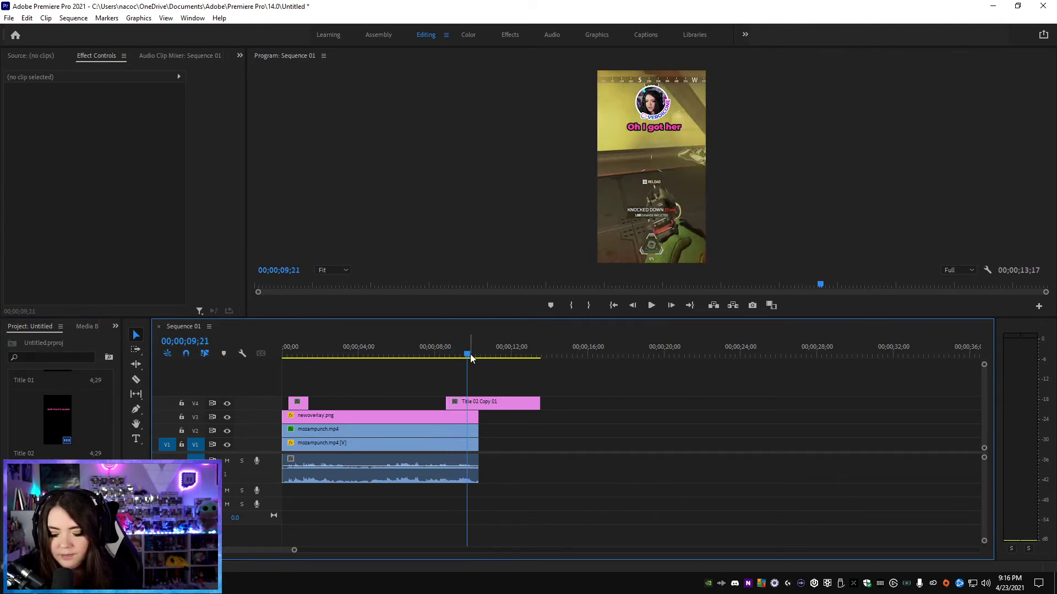
key("equal")
key("equal")
key("equal")
mouse_move(554, 345)
left_mouse_down()
mouse_move(563, 358)
mouse_move(596, 357)
mouse_move(565, 358)
left_mouse_up()
key("c")
left_click(566, 403)
key("v")
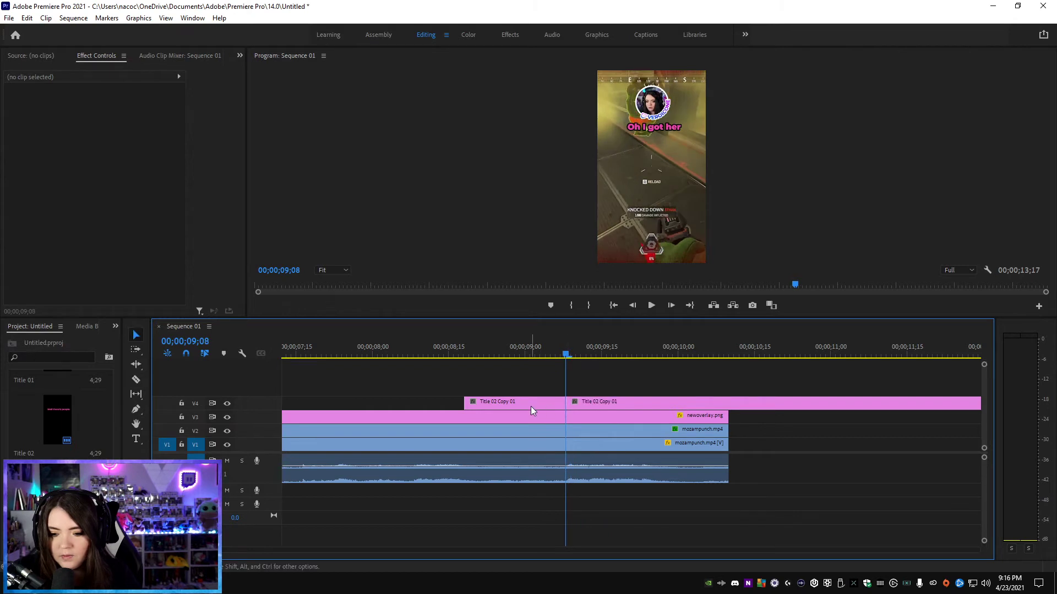
left_click(531, 407)
key("Delete")
Step: Cut the "Oh I got her" title where the gameplay clip ends and delete the excess beyond it
key("c")
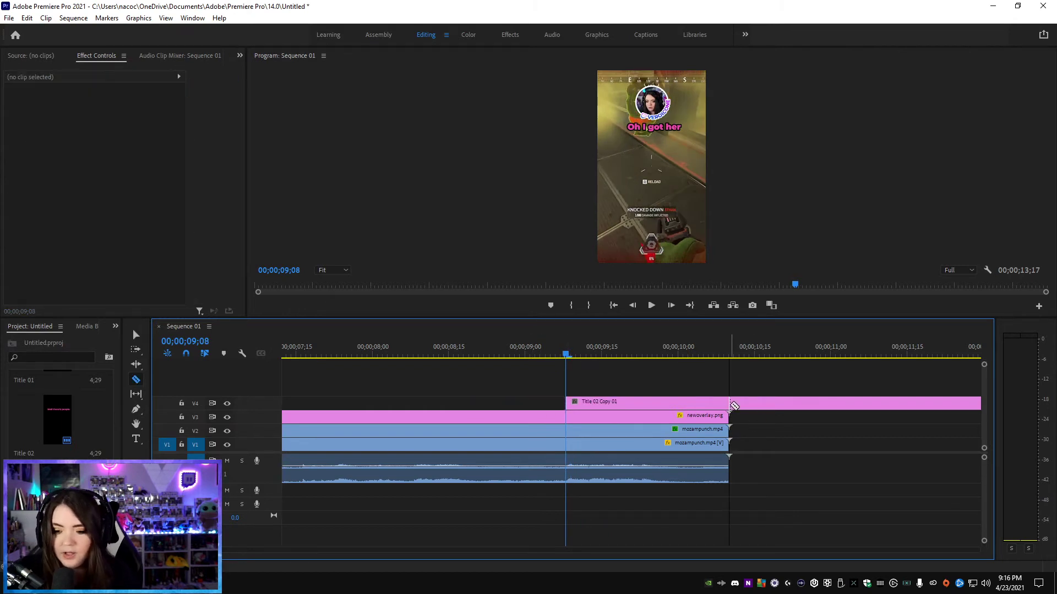
left_click(729, 402)
key("v")
left_click(752, 403)
key("Delete")
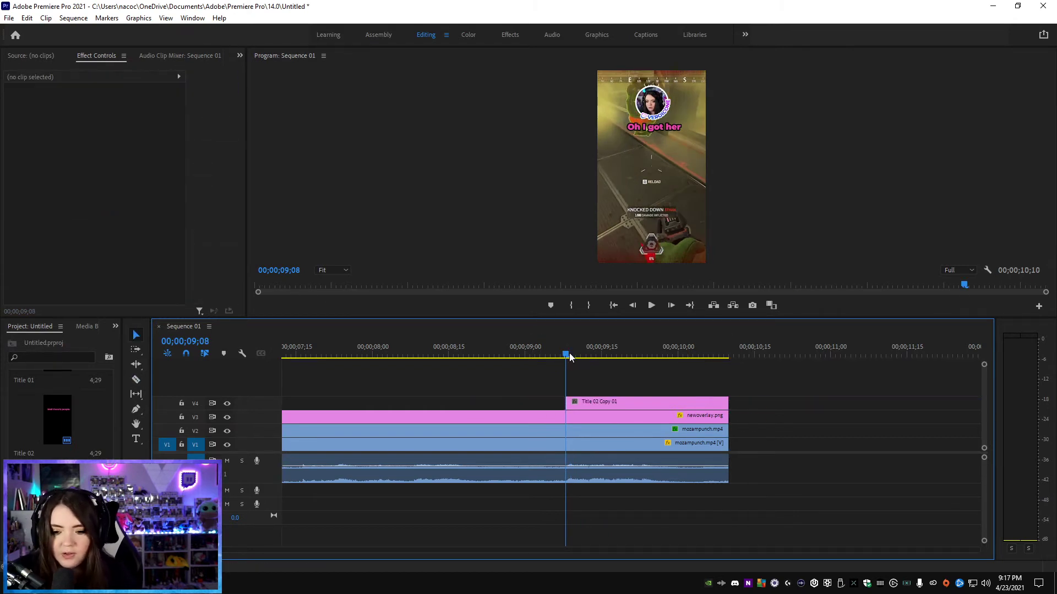
Step: Play until the second phrase ends, split its title at 00;00;10;03 and delete the remainder
key("space")
key("space")
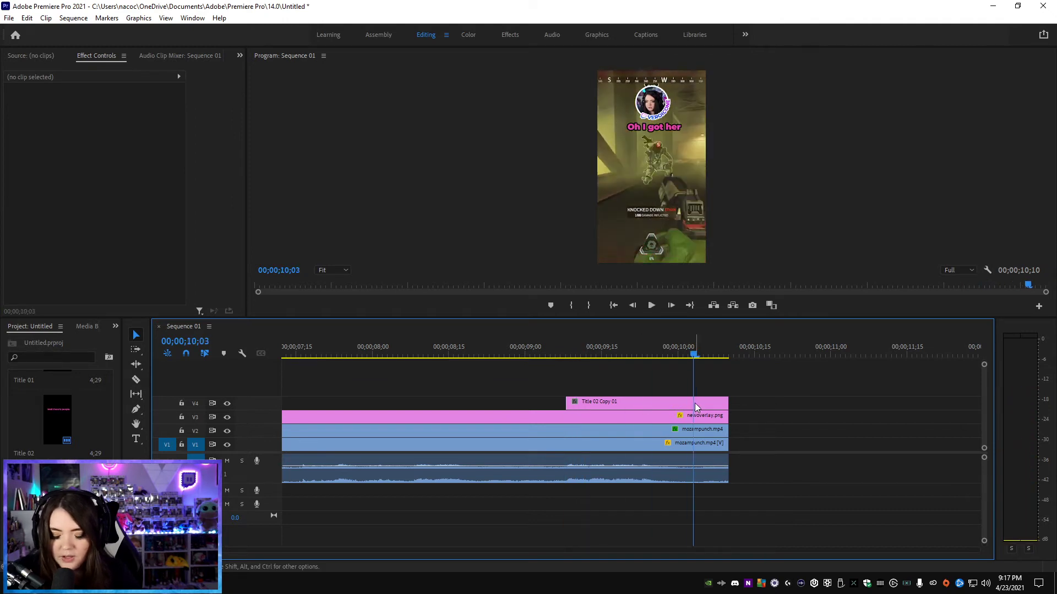
key("c")
left_click(694, 403)
key("v")
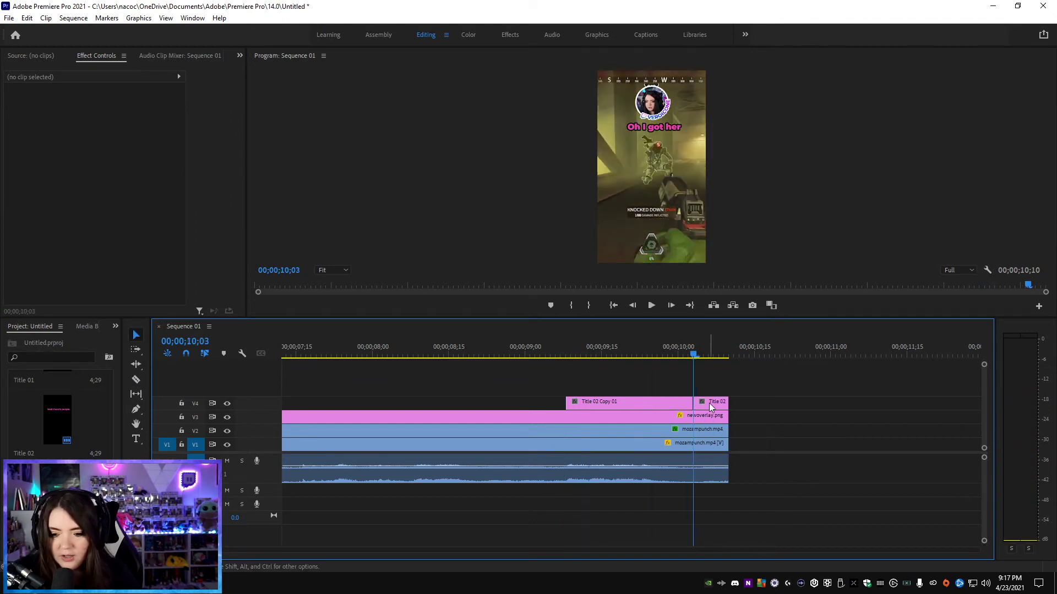
left_click(709, 403)
key("Delete")
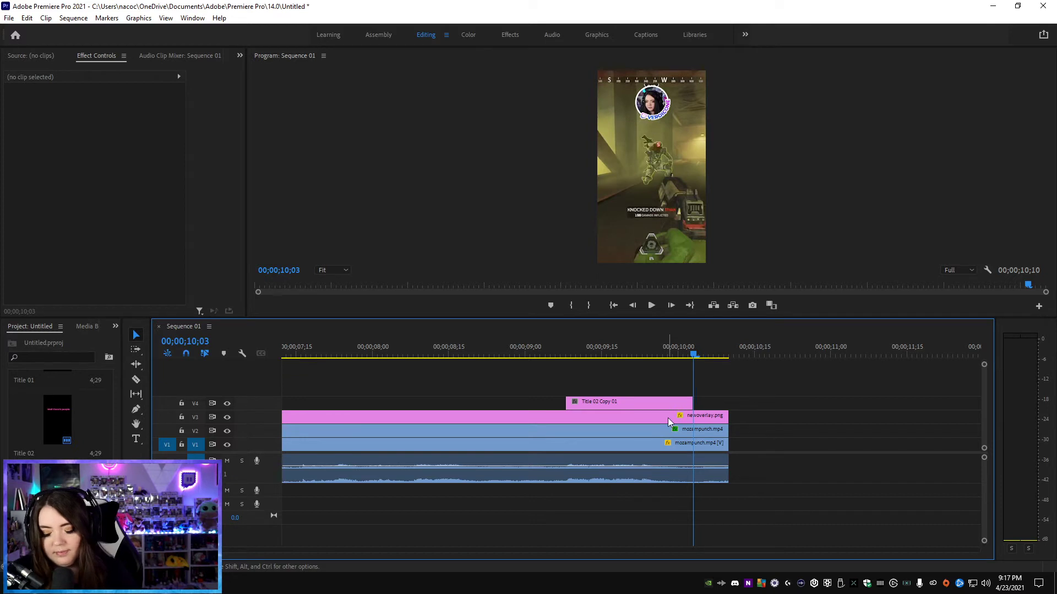
Step: Return to the start of the sequence and play back the opening to check the first caption
key("minus")
key("minus")
key("minus")
key("minus")
key("Home")
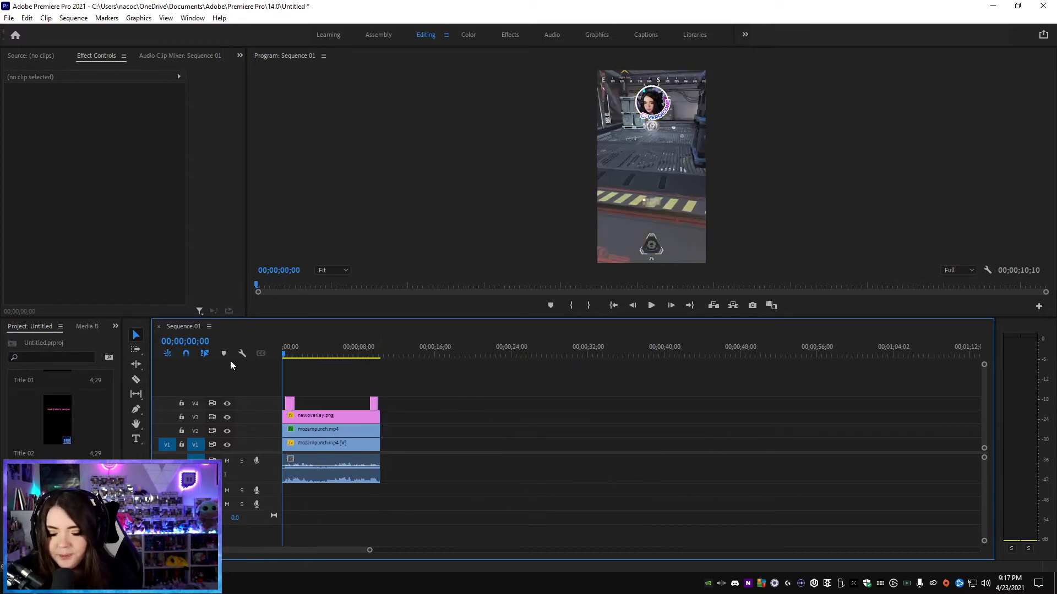
key("space")
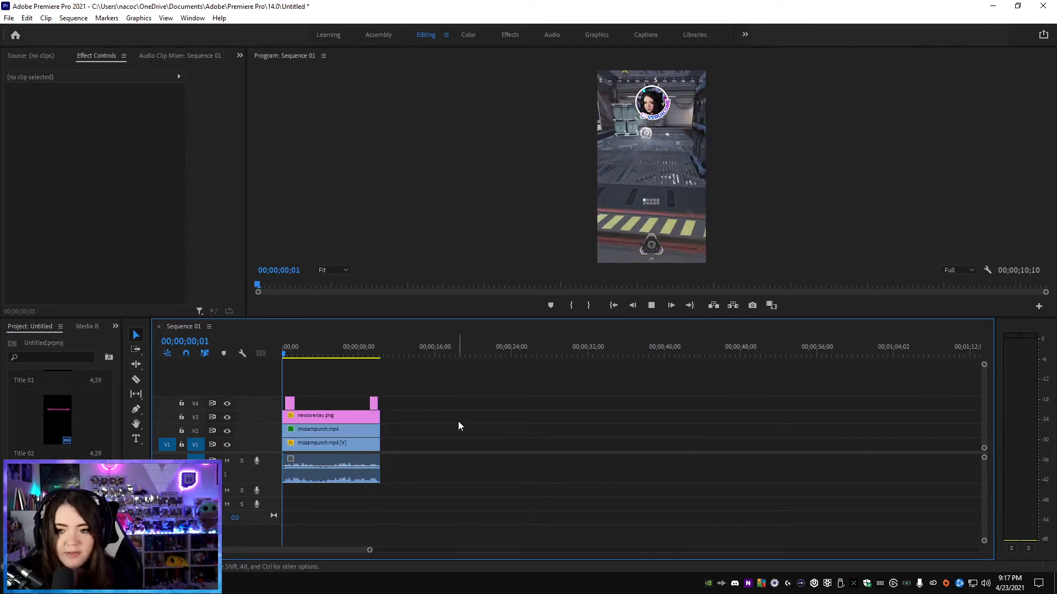
left_click(361, 174)
Step: Open the export settings for the sequence and choose the H.264 format with the Match Source - High bitrate preset
left_click(9, 17)
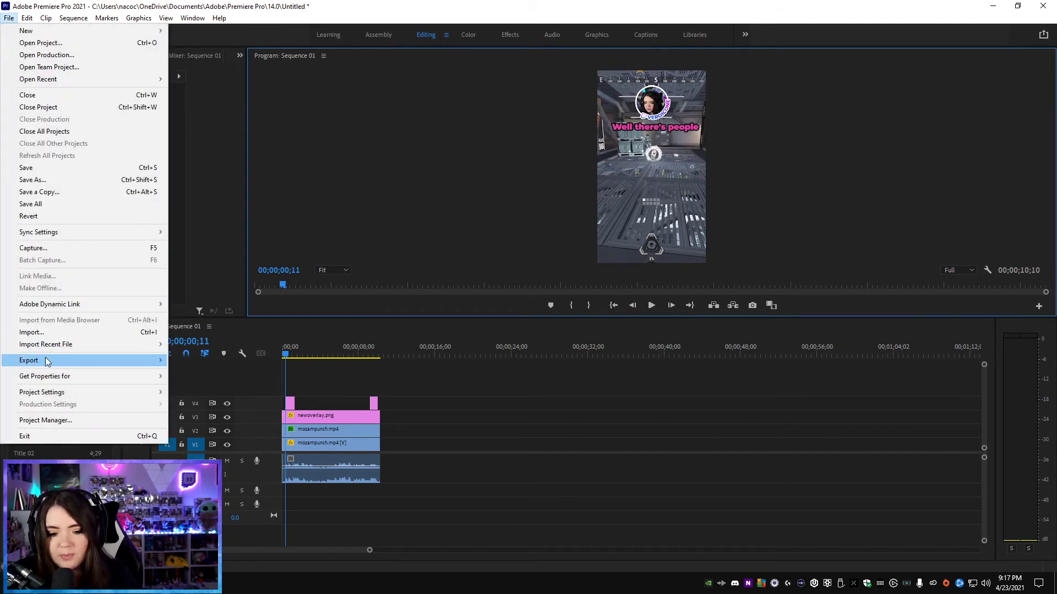
key("Escape")
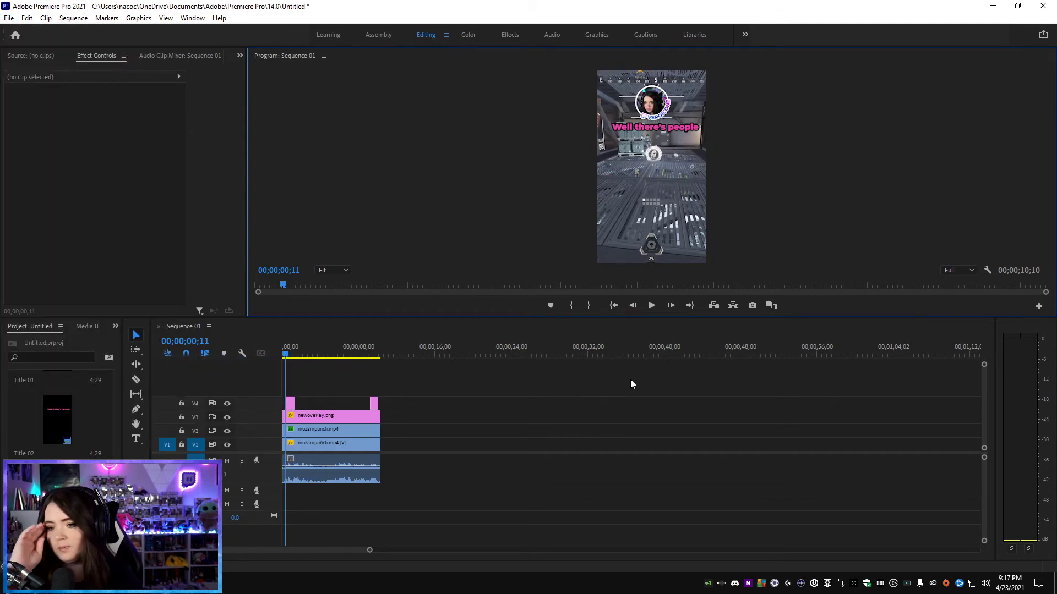
key("ctrl+m")
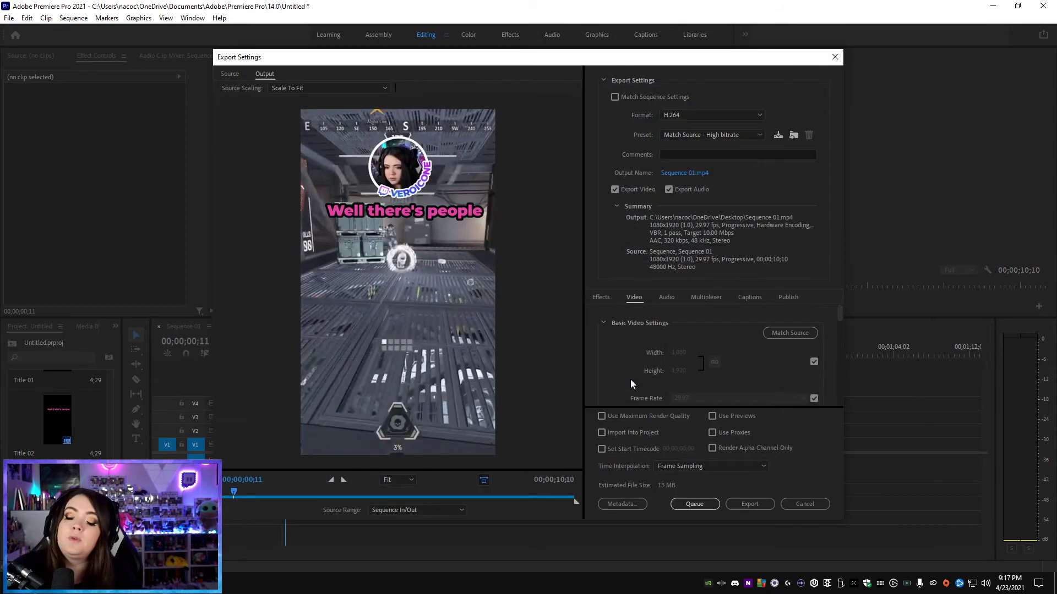
left_click(695, 113)
left_click(680, 273)
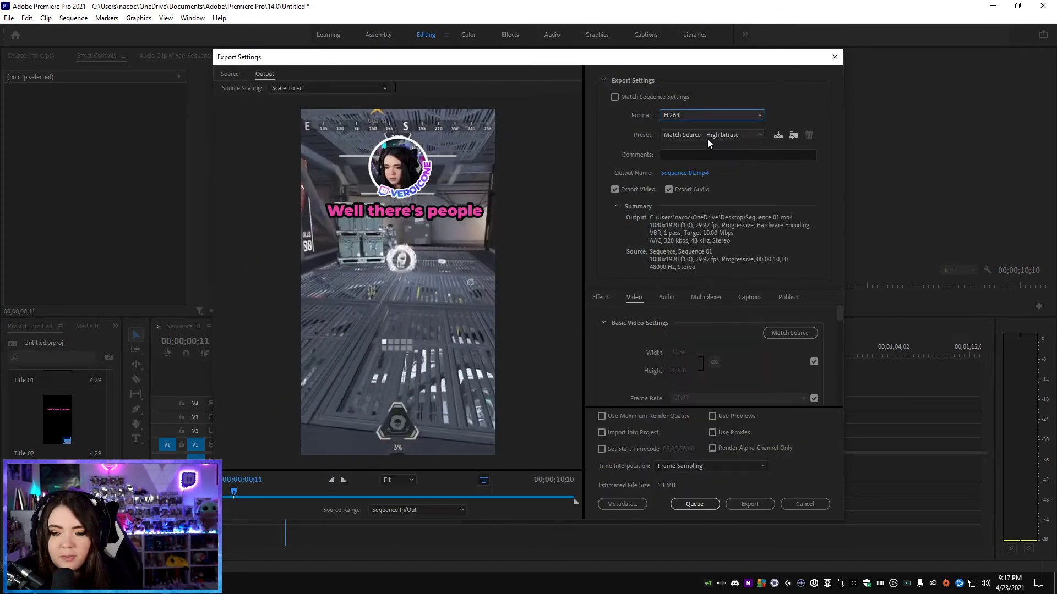
left_click(707, 135)
left_click(708, 148)
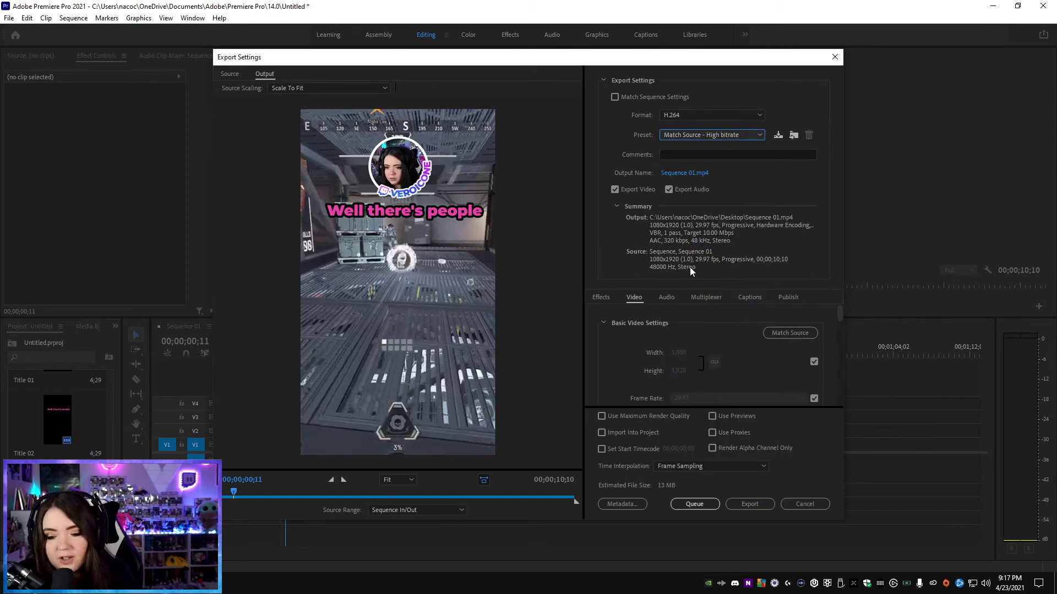
Step: Examine the available H.264 presets and the video export settings without changing them
left_click(685, 134)
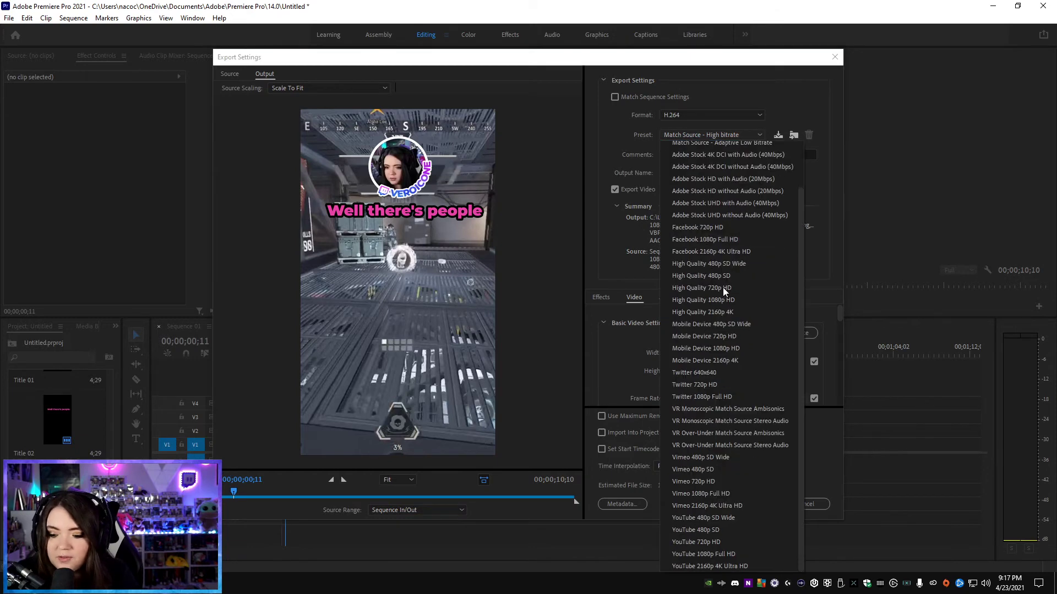
scroll(722, 287, "up", 2)
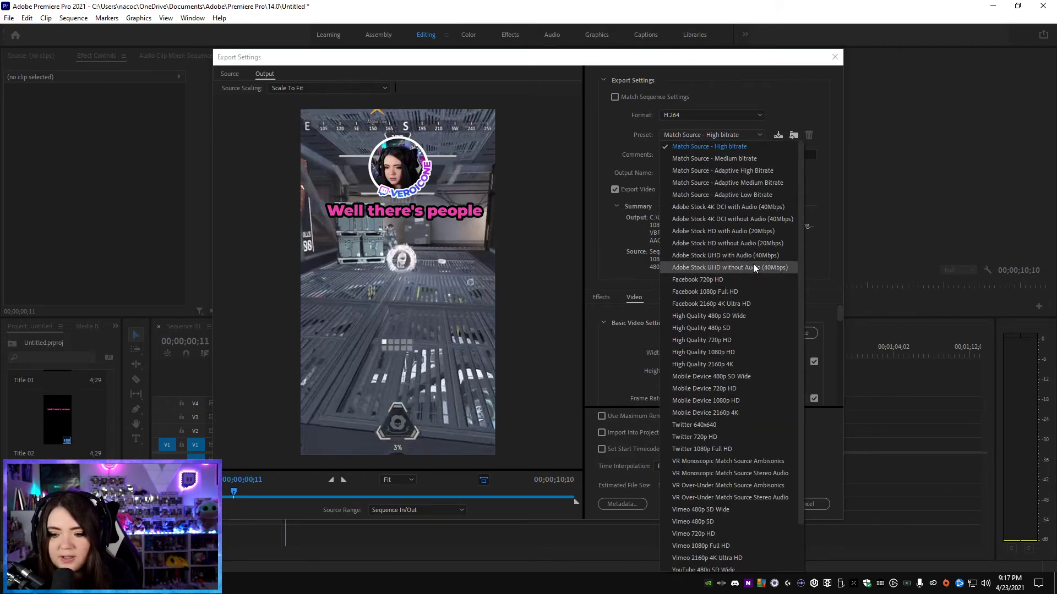
scroll(751, 265, "down", 2)
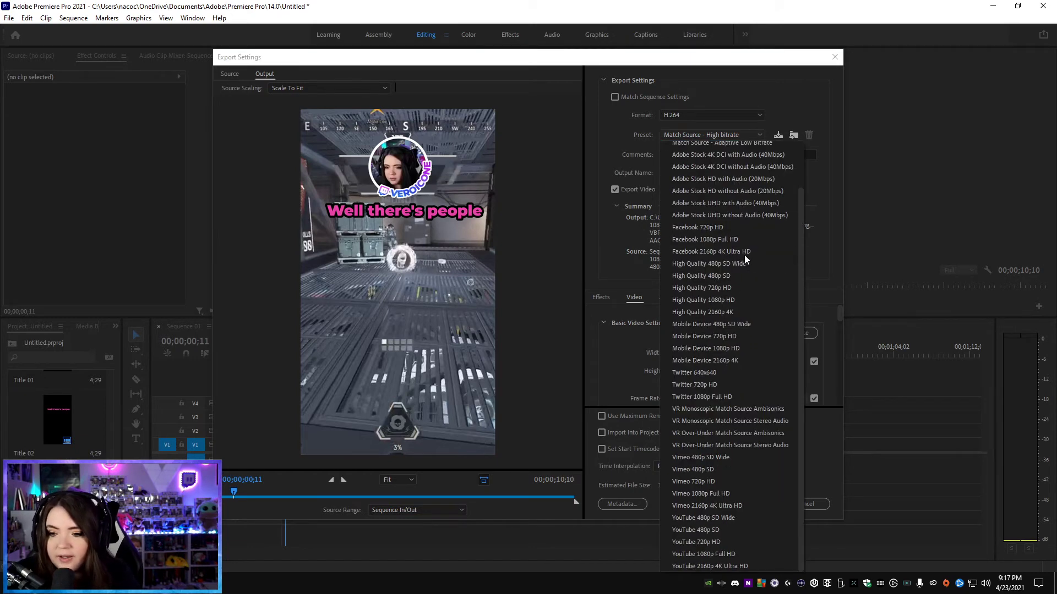
left_click(616, 138)
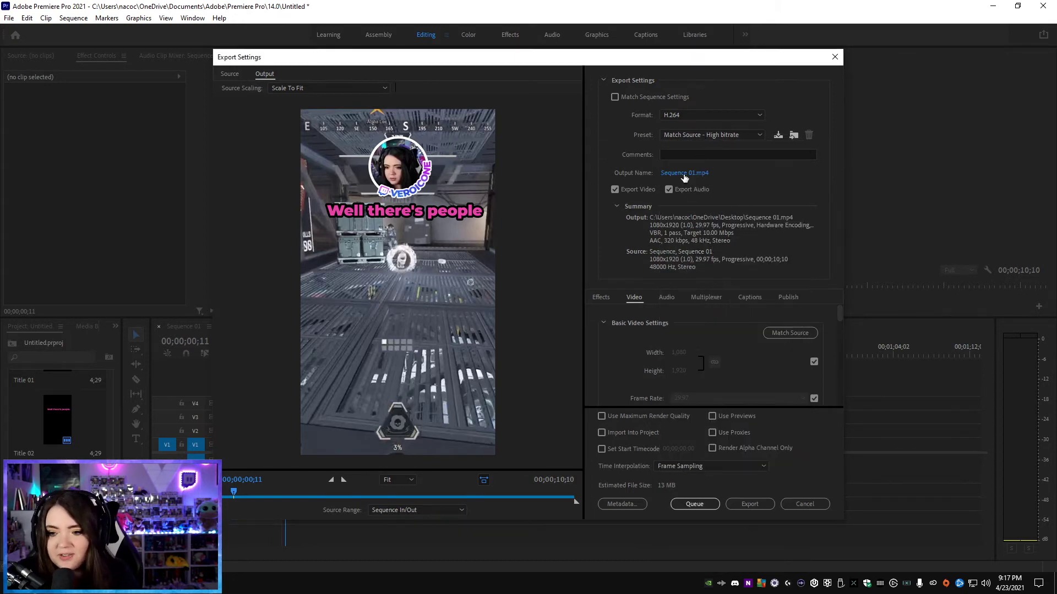
scroll(787, 361, "down", 2)
scroll(751, 368, "up", 2)
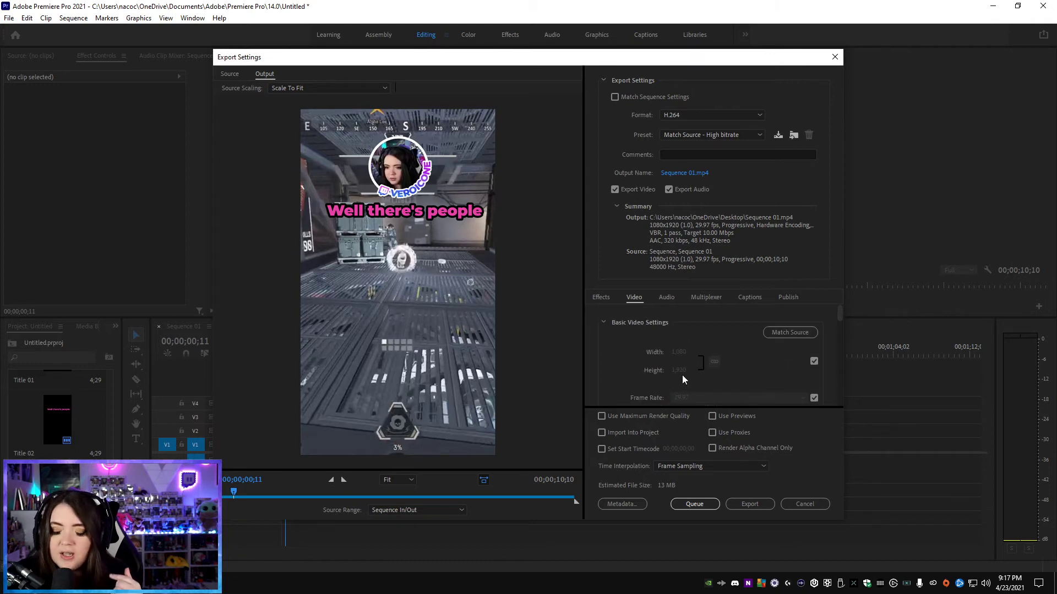
left_click_drag(837, 316, 836, 373)
scroll(832, 397, "down", 1)
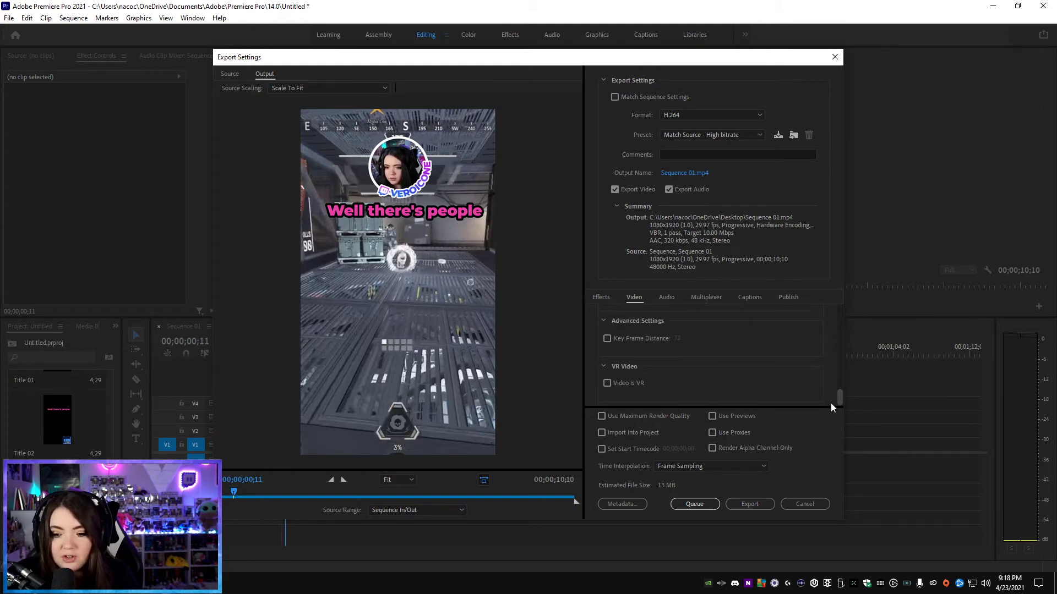
scroll(830, 399, "up", 10)
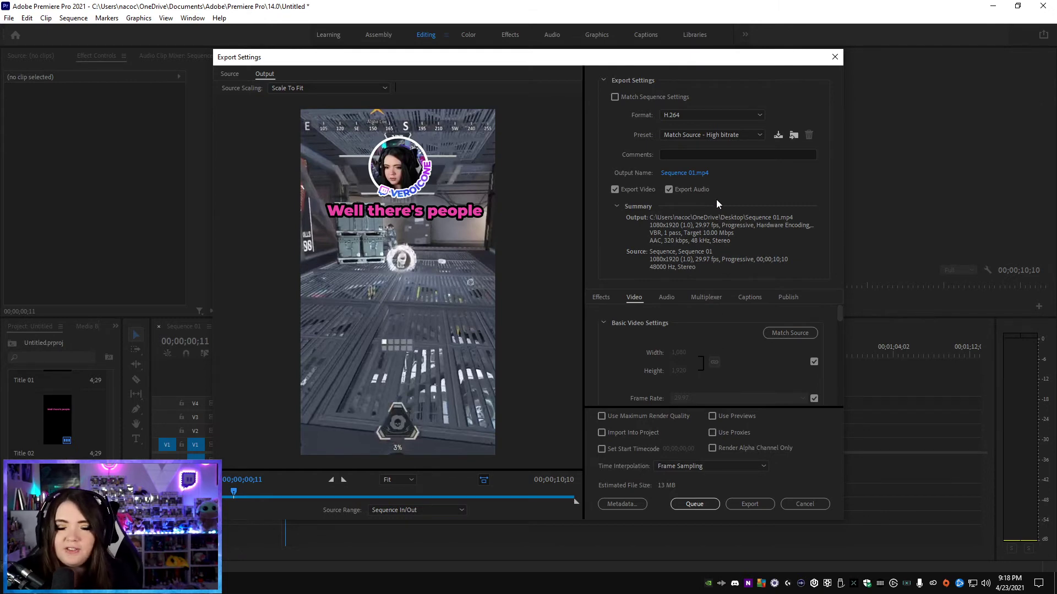
Step: Name the output file mozampunch in the Desktop folder and export the video
left_click(686, 176)
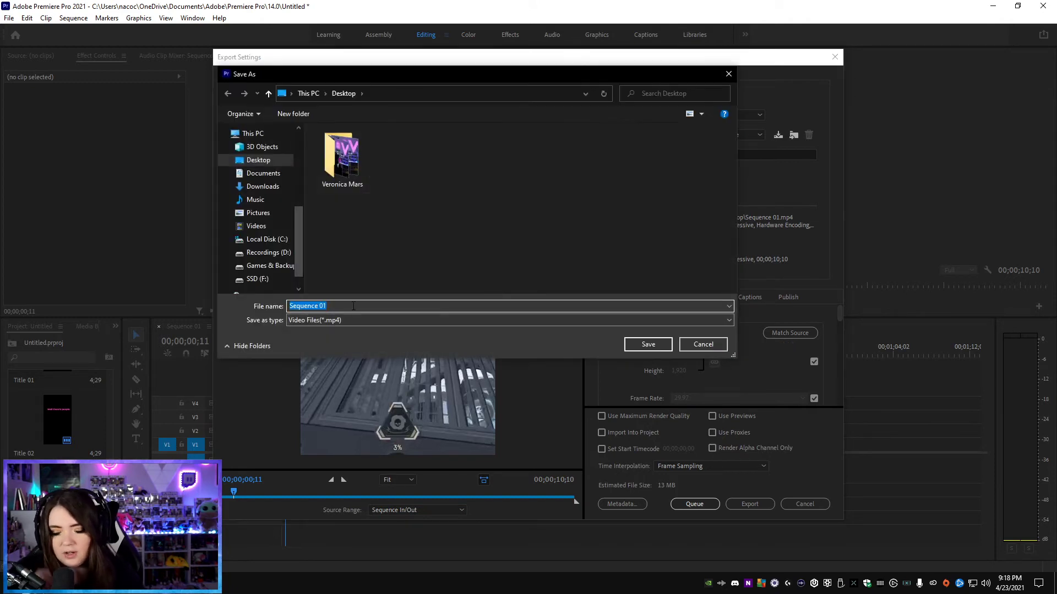
type("mozampunch")
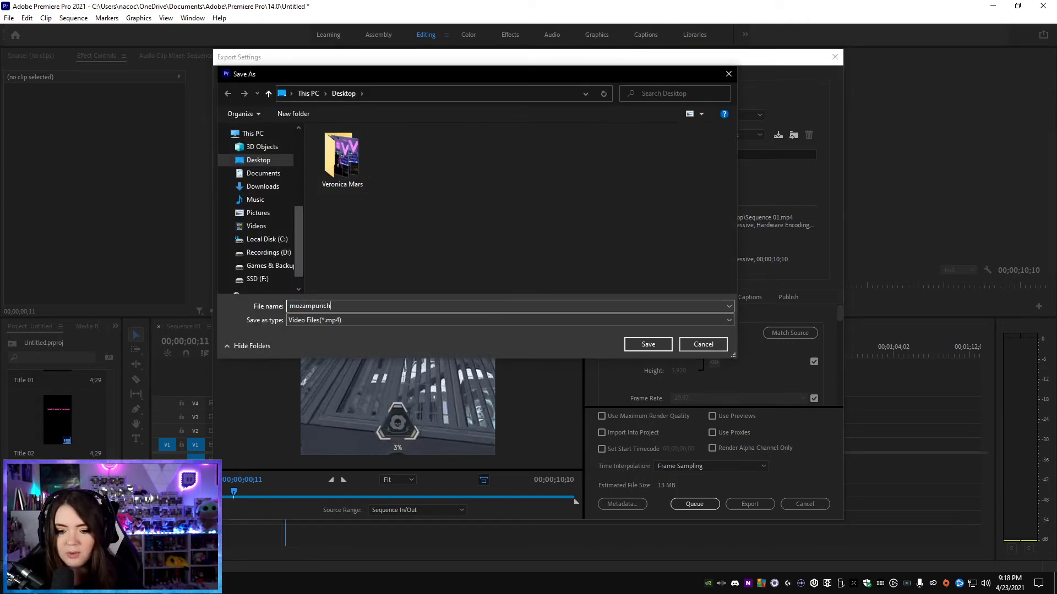
key("Return")
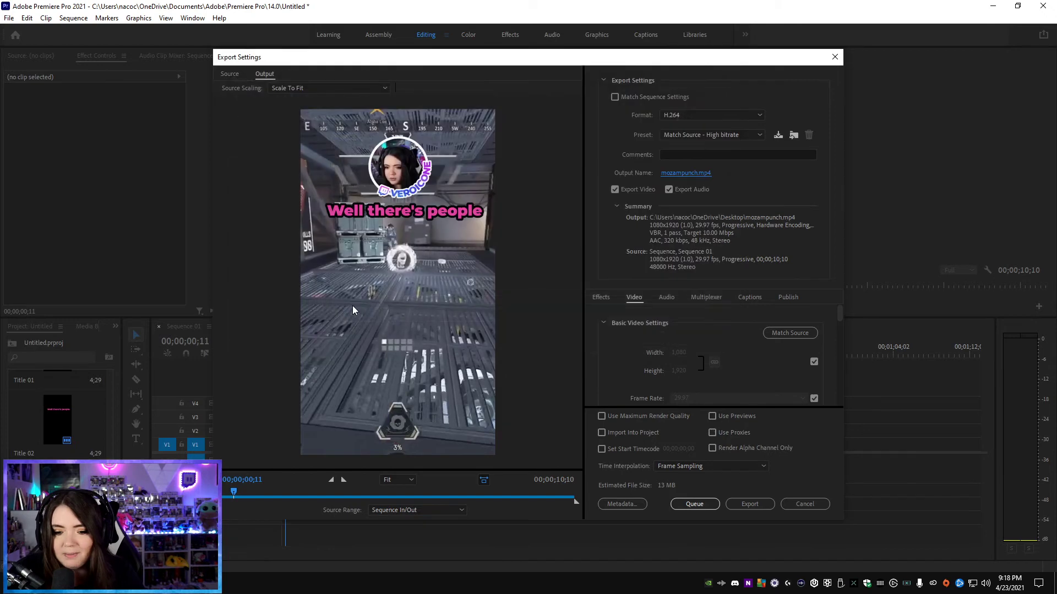
left_click(751, 505)
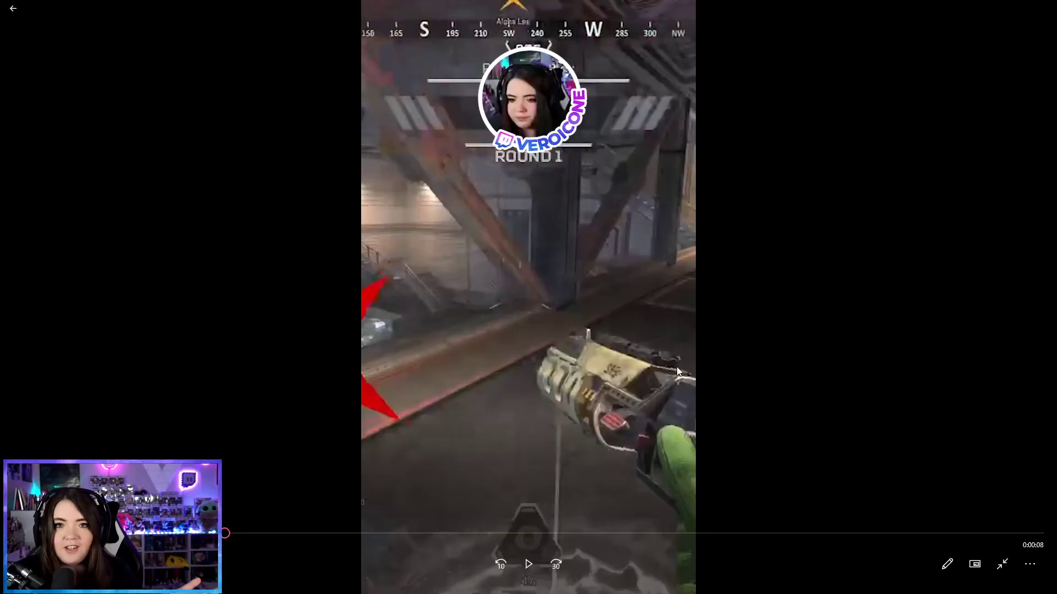
Step: Leave full-screen playback of the exported video and close both the video player and the Desktop folder window
left_click(1002, 564)
left_click(1043, 7)
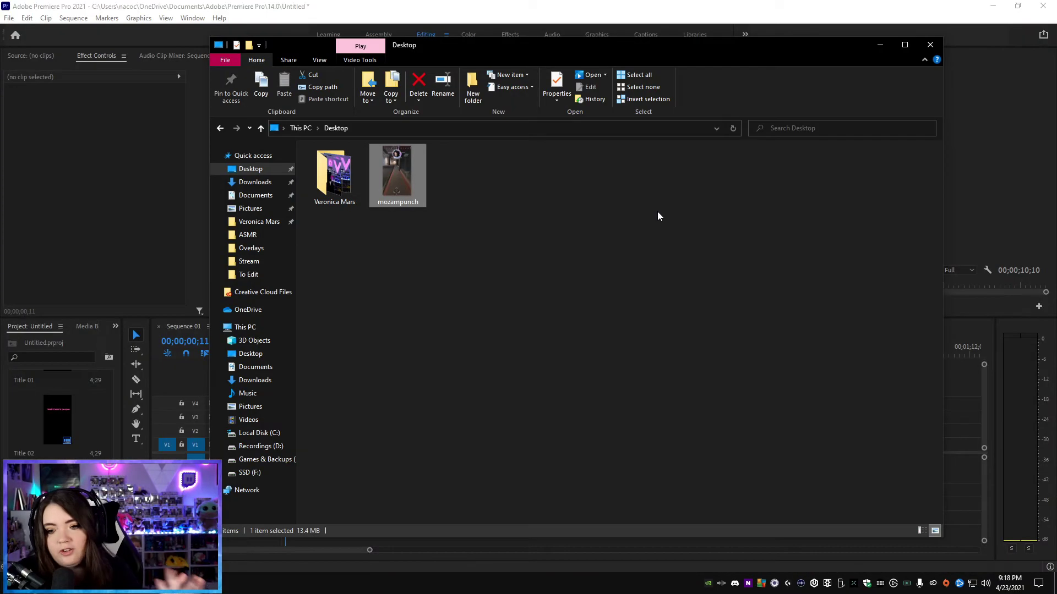
left_click(930, 44)
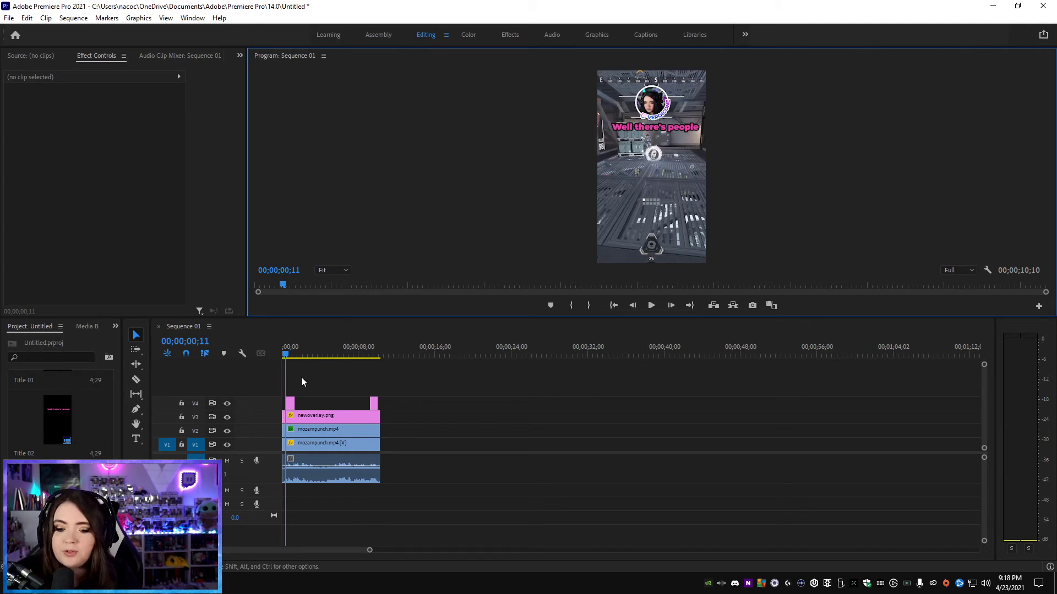
Step: Review the effect settings of the V1 gameplay clip and newoverlay.png, and close Premiere Pro
left_click(325, 444)
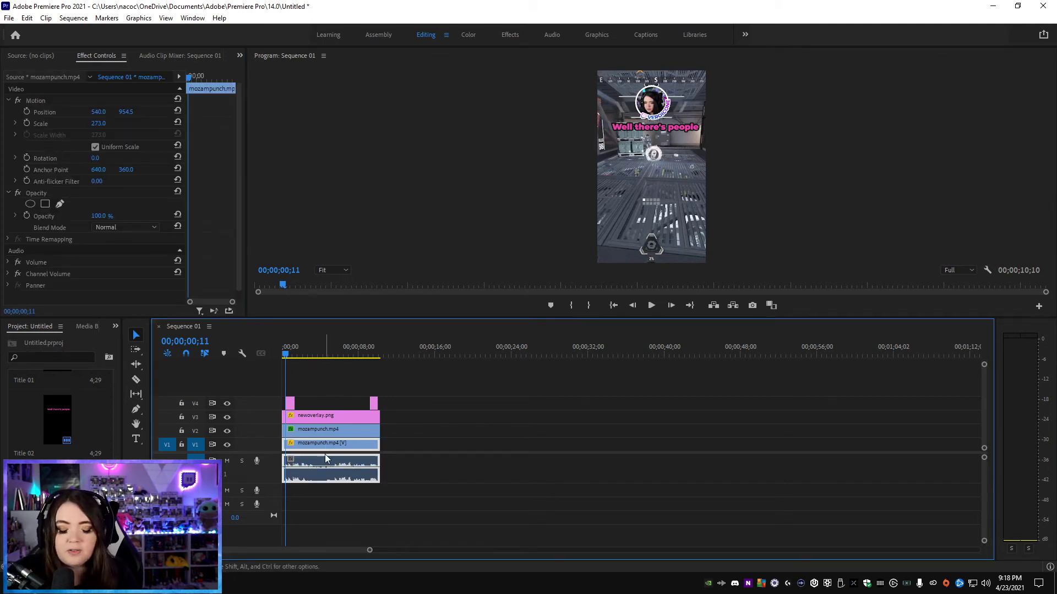
left_click(316, 420)
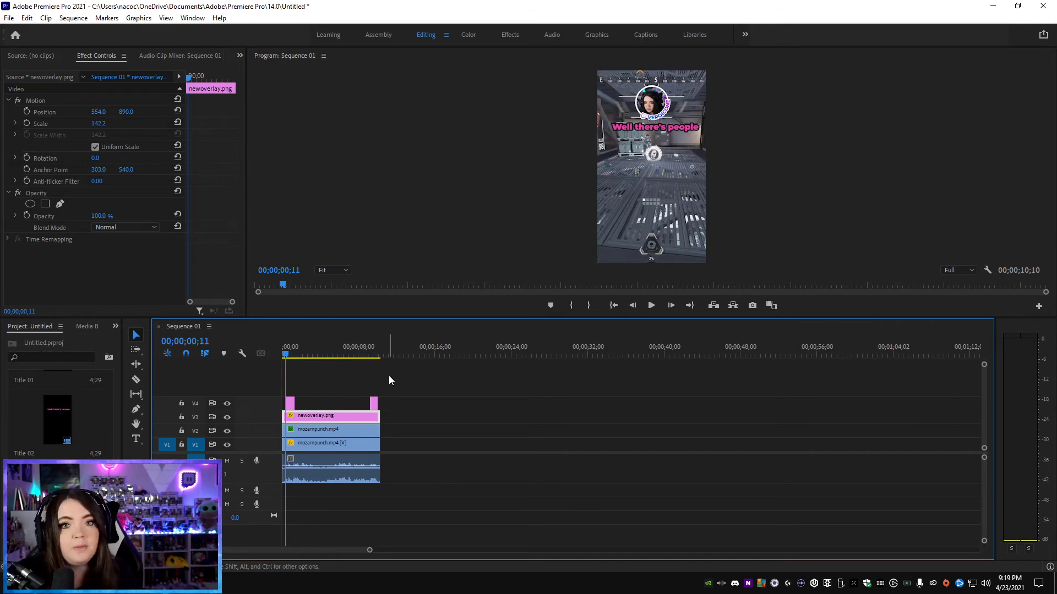
left_click(1042, 6)
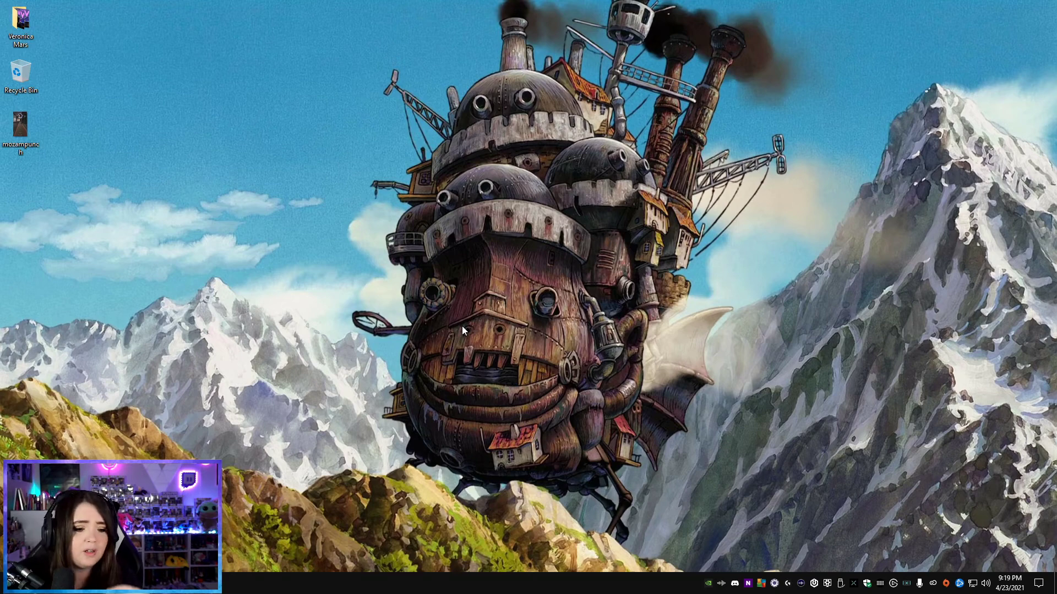
Step: Switch to Athenascope in the browser, open the Game Sessions page and check its game filter options
left_click(121, 583)
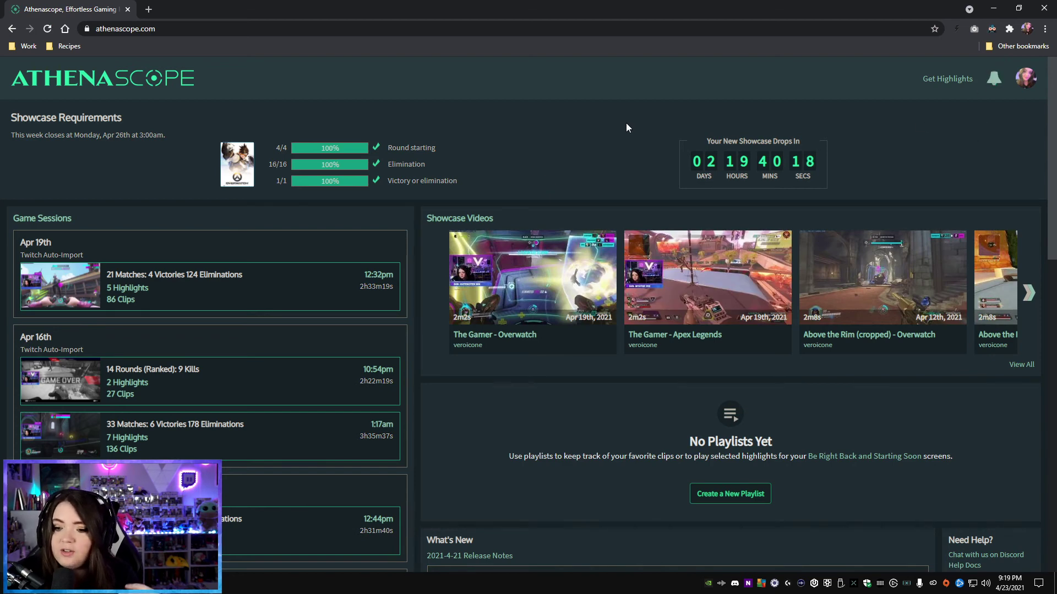
left_click(1025, 78)
left_click(939, 124)
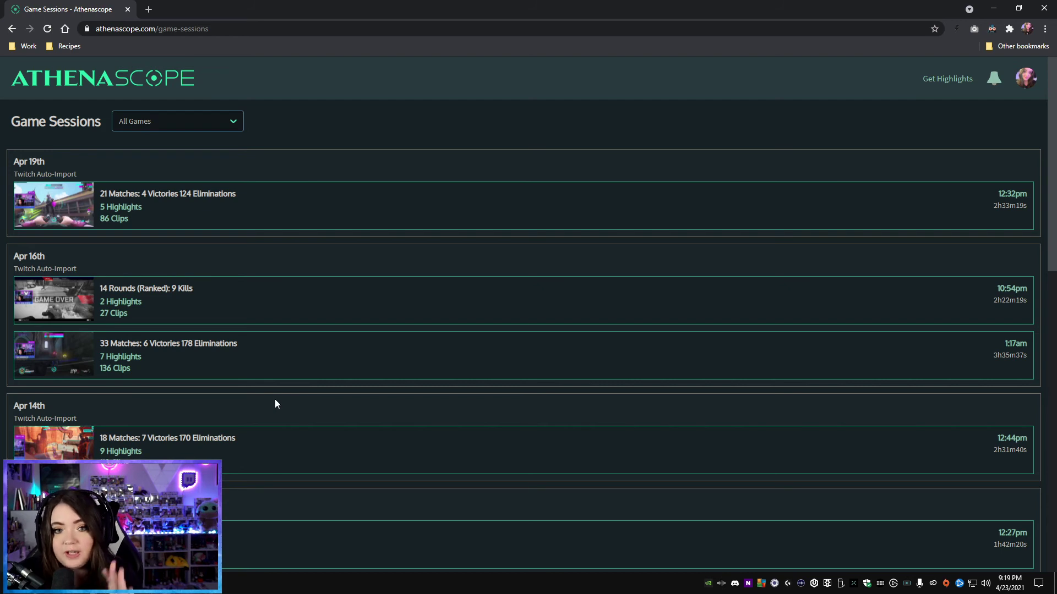
left_click(194, 121)
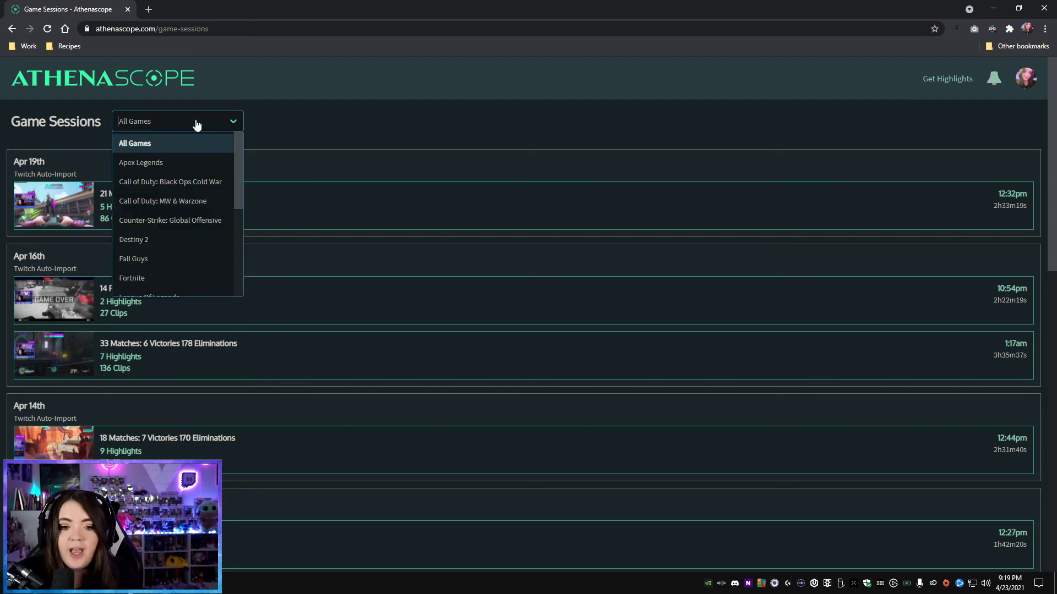
left_click(398, 138)
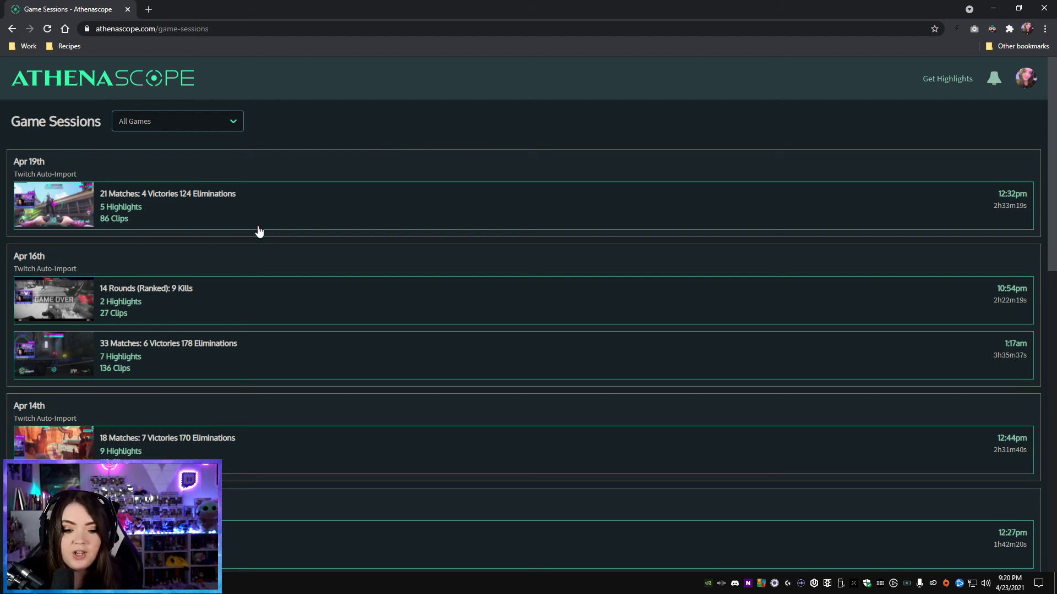
Step: Open the April 16th session with 14 ranked rounds and play its Knockdown, 2x Kill clip
left_click(154, 294)
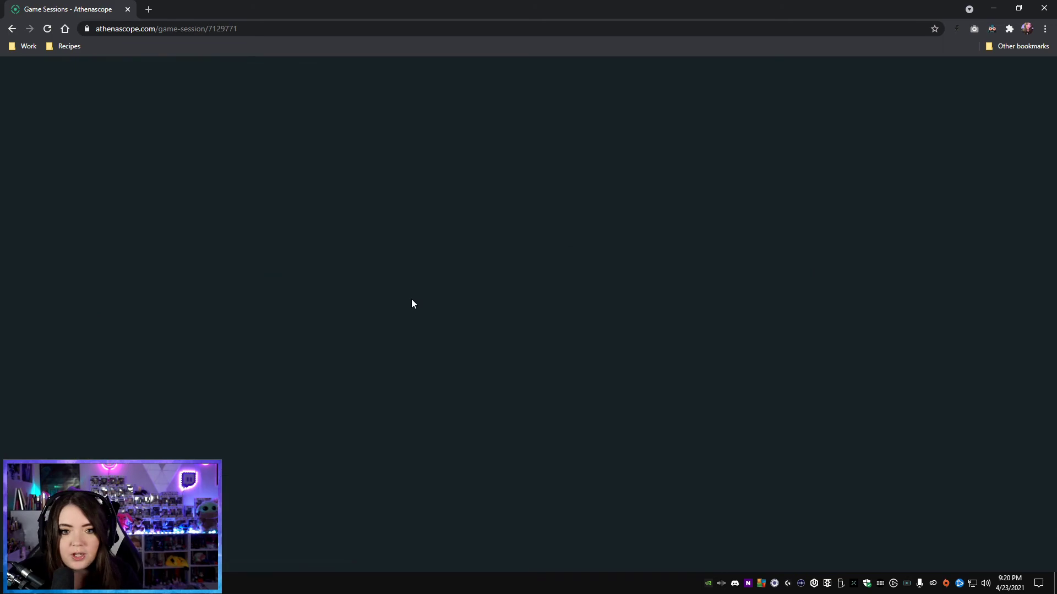
scroll(880, 366, "down", 4)
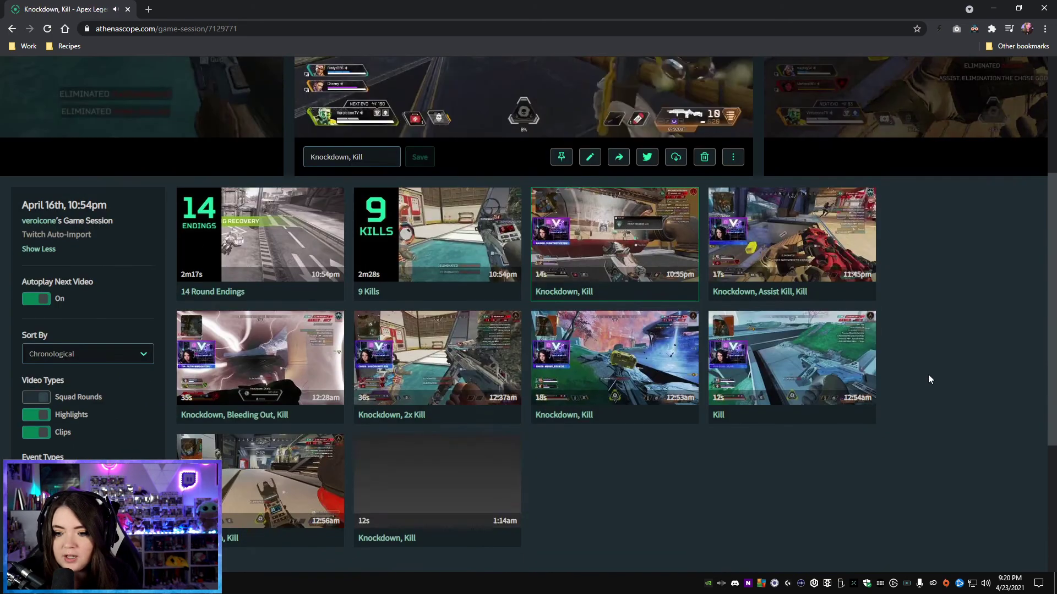
scroll(657, 500, "down", 1)
scroll(643, 496, "up", 1)
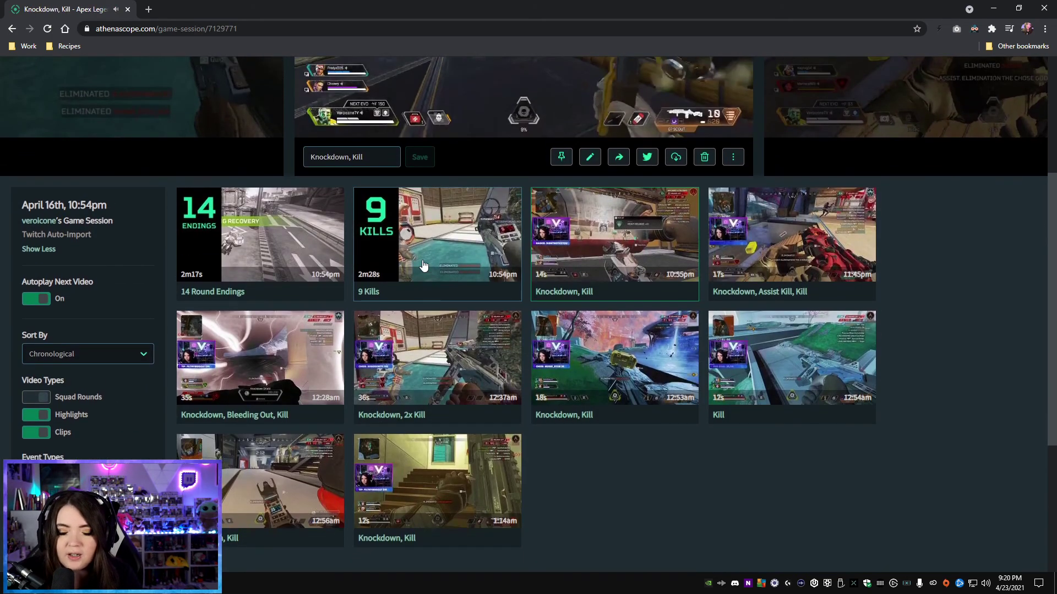
left_click(414, 380)
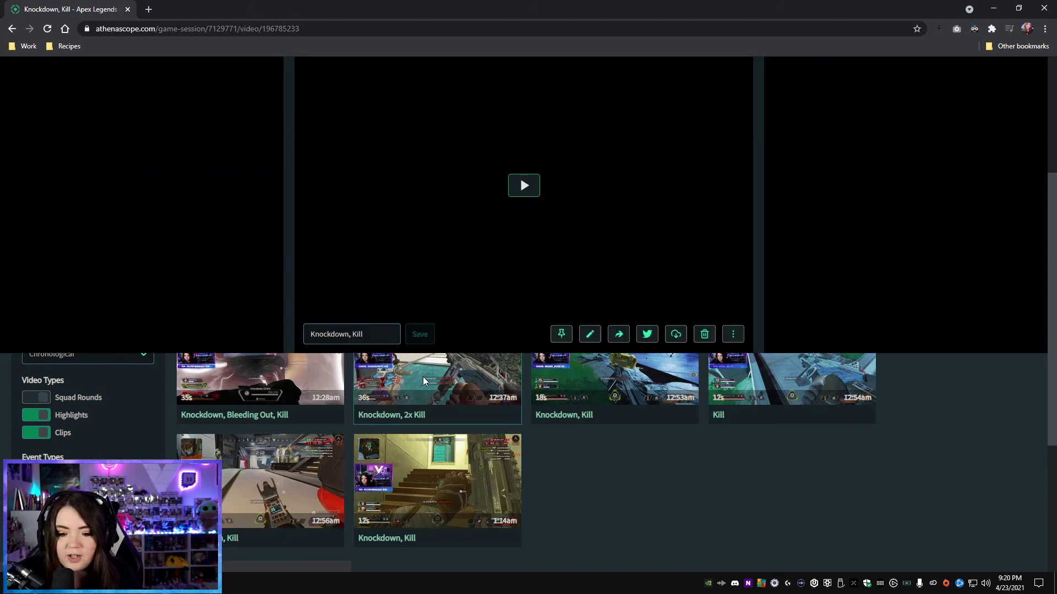
Step: Skip the Knockdown, 2x Kill clip to near its end and download it
scroll(547, 205, "up", 4)
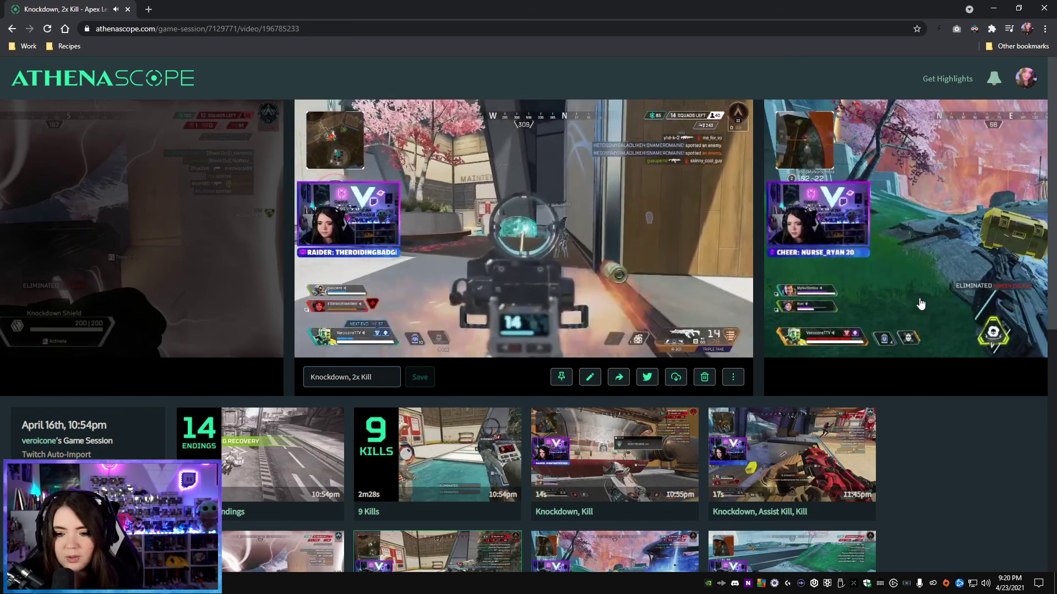
left_click(661, 349)
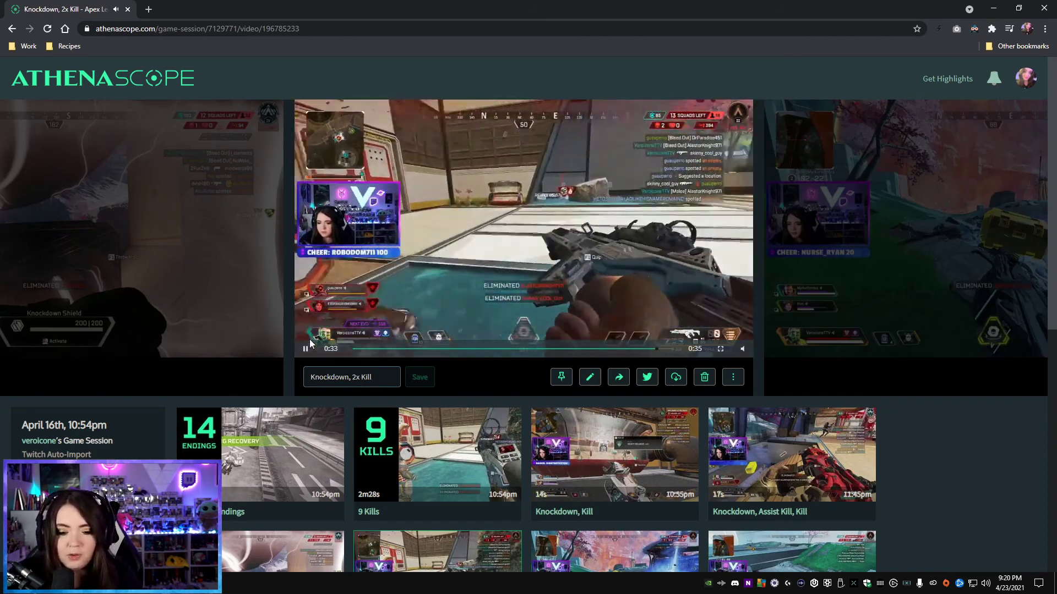
left_click(675, 378)
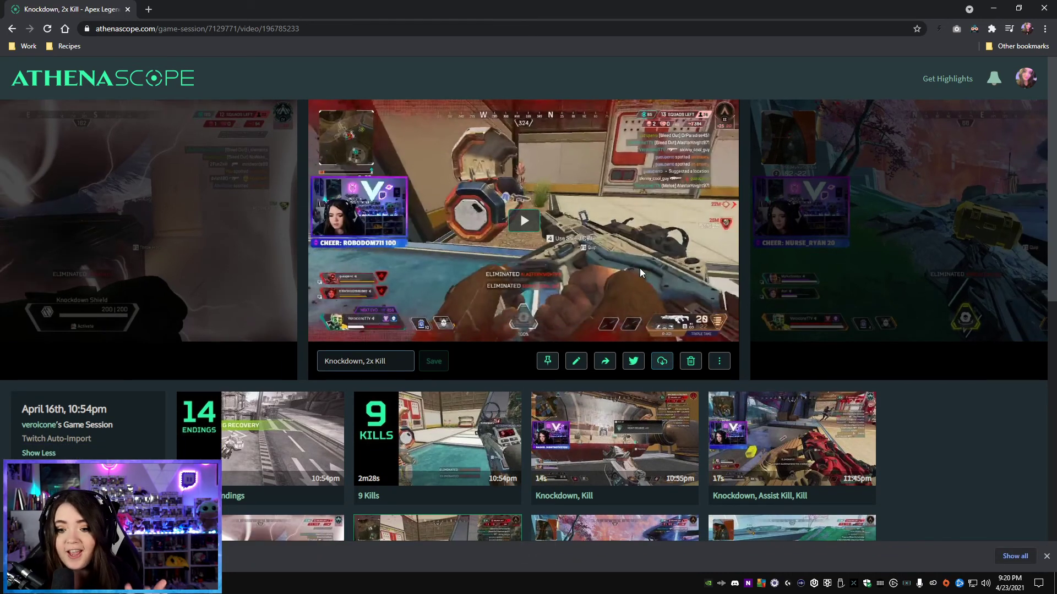
Step: Look through the session's remaining clips and its video type and event type filters
scroll(814, 414, "down", 5)
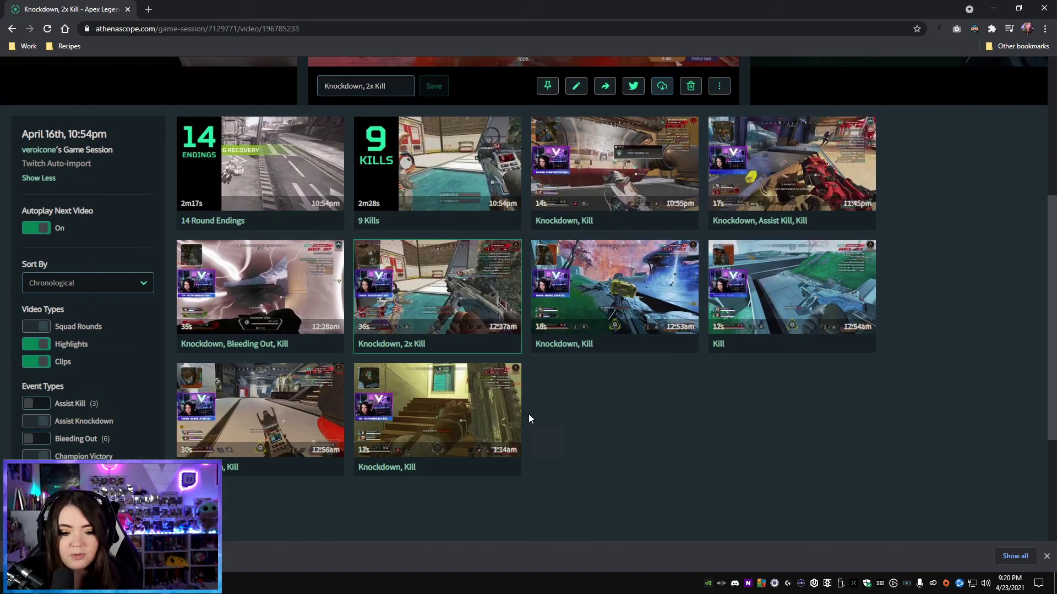
scroll(115, 336, "down", 2)
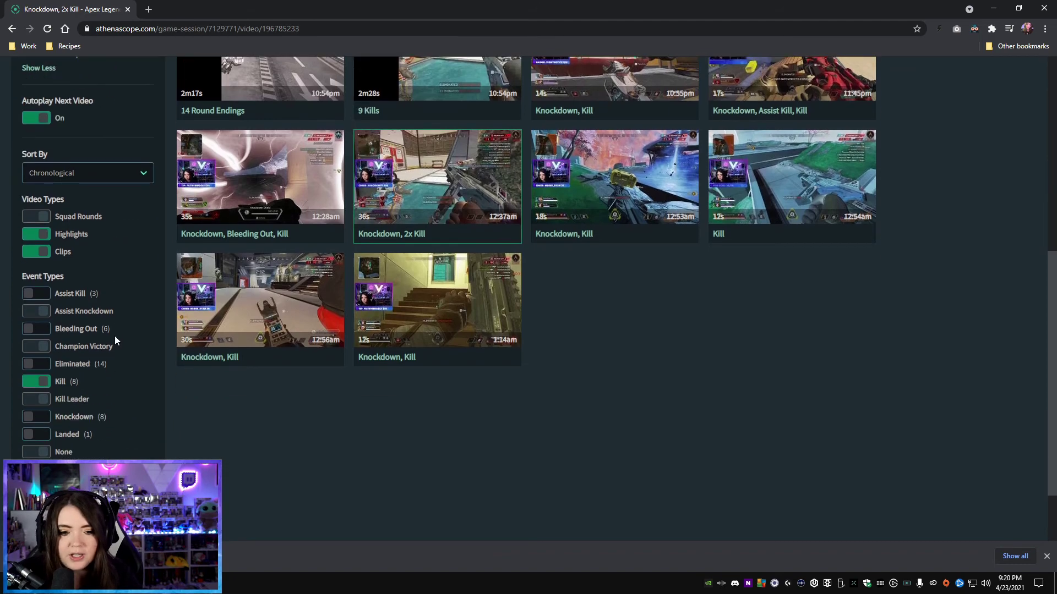
scroll(115, 336, "up", 7)
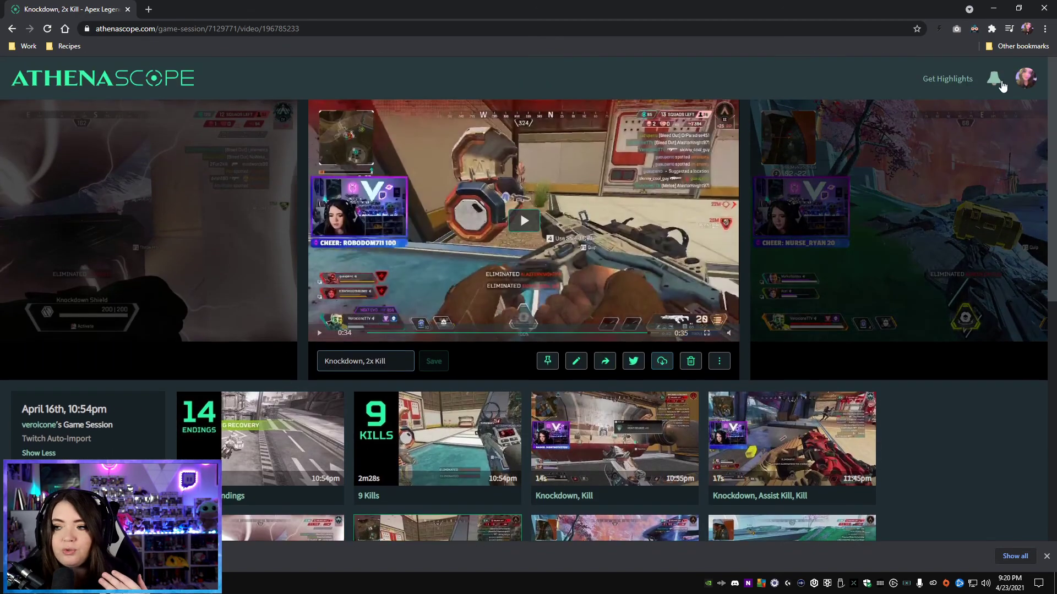
Step: Return to My Game Sessions and browse the list of recorded sessions
left_click(1026, 77)
left_click(920, 129)
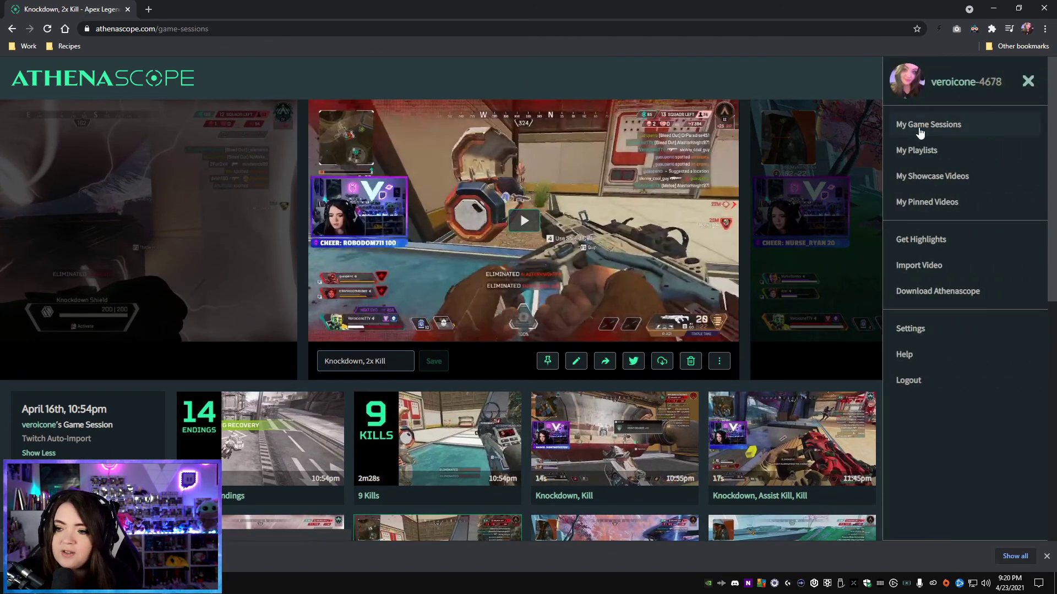
scroll(380, 352, "down", 10)
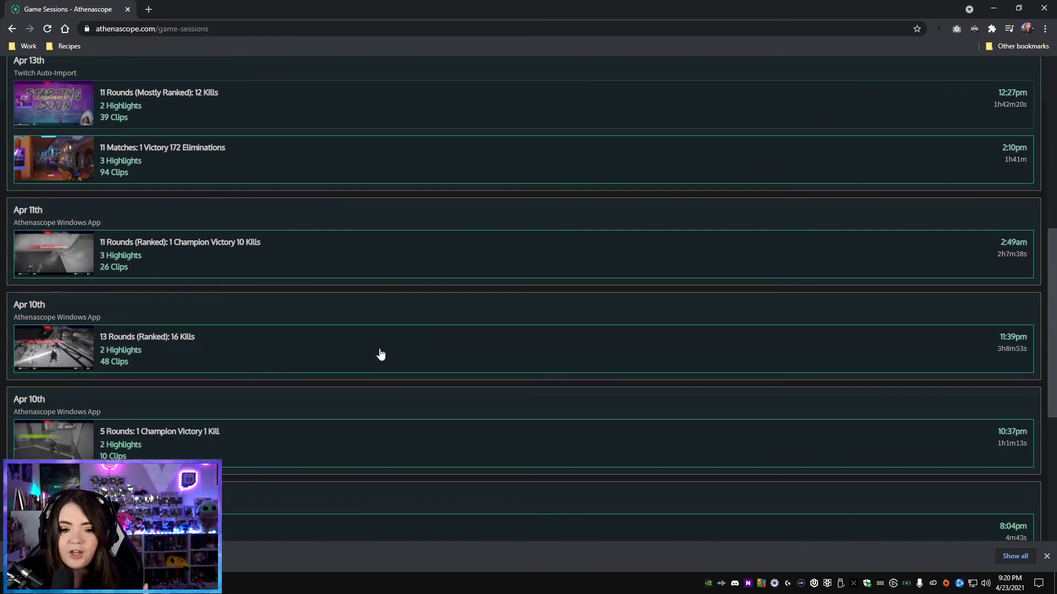
scroll(374, 357, "up", 8)
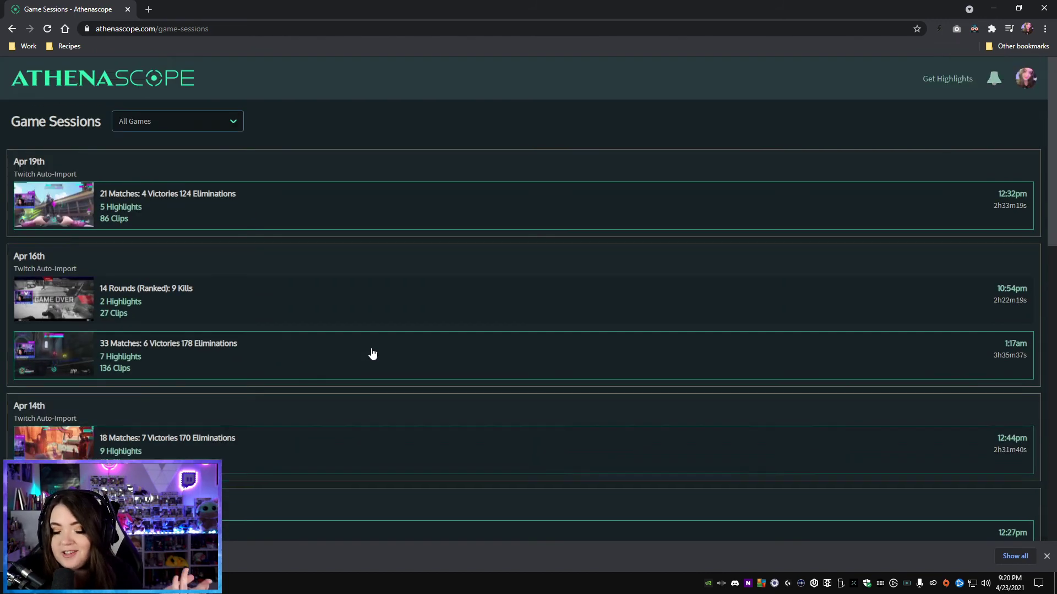
Step: Filter the game sessions by Apex Legends and look over the filtered list
left_click(139, 122)
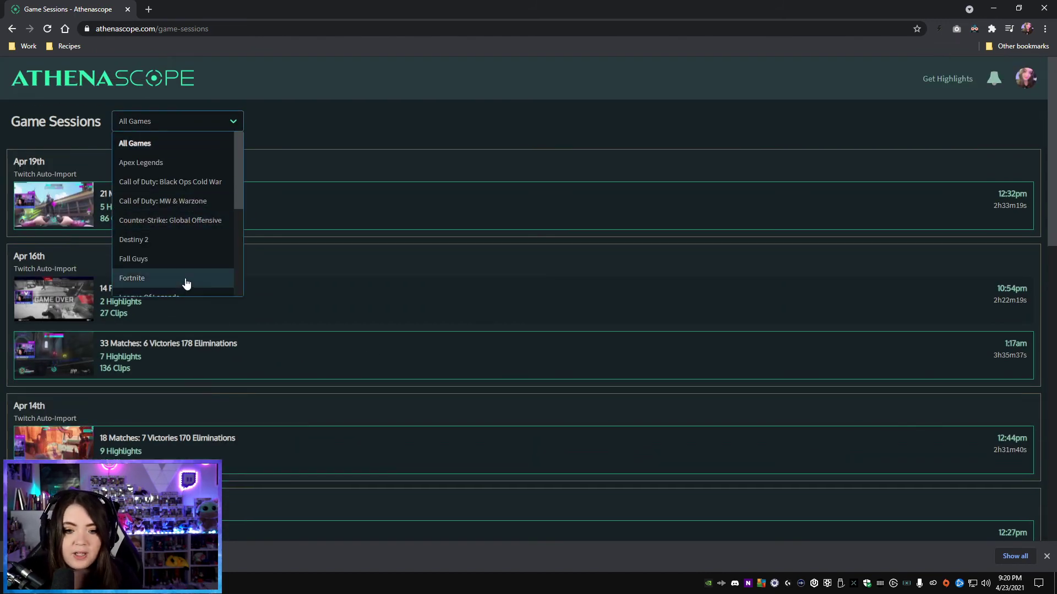
left_click(155, 163)
scroll(232, 273, "down", 1)
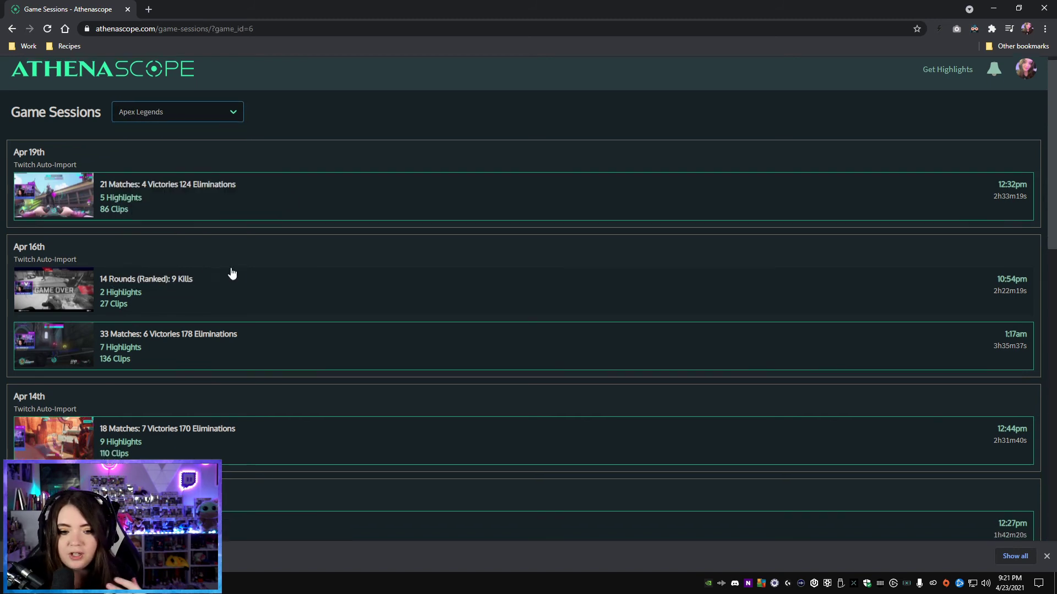
scroll(191, 135, "up", 2)
Step: Filter the game sessions by Fall Guys and by Destiny 2, and look through the available game options
left_click(189, 124)
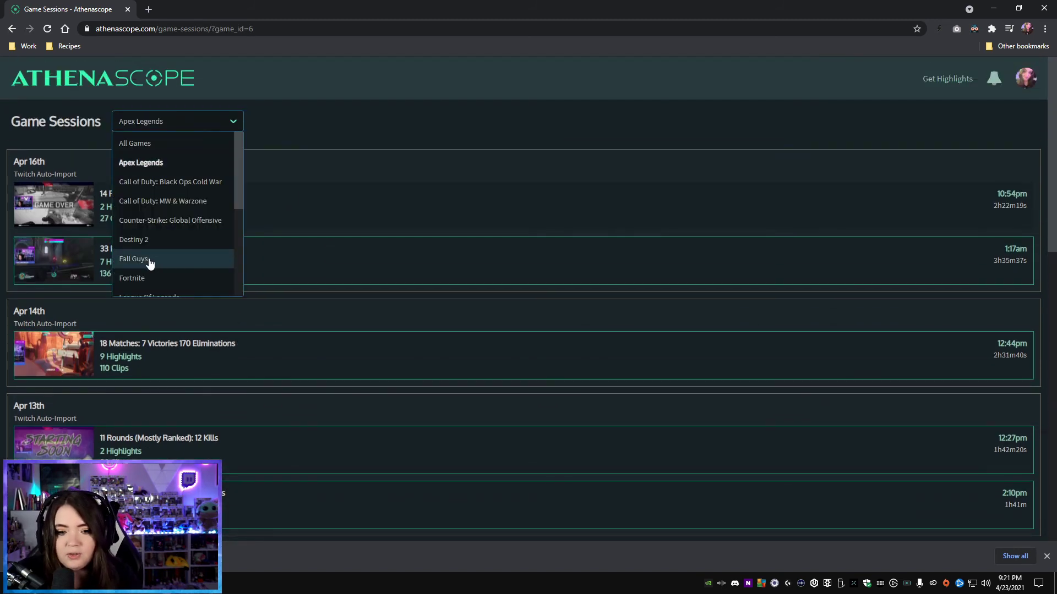
left_click(149, 259)
left_click(200, 127)
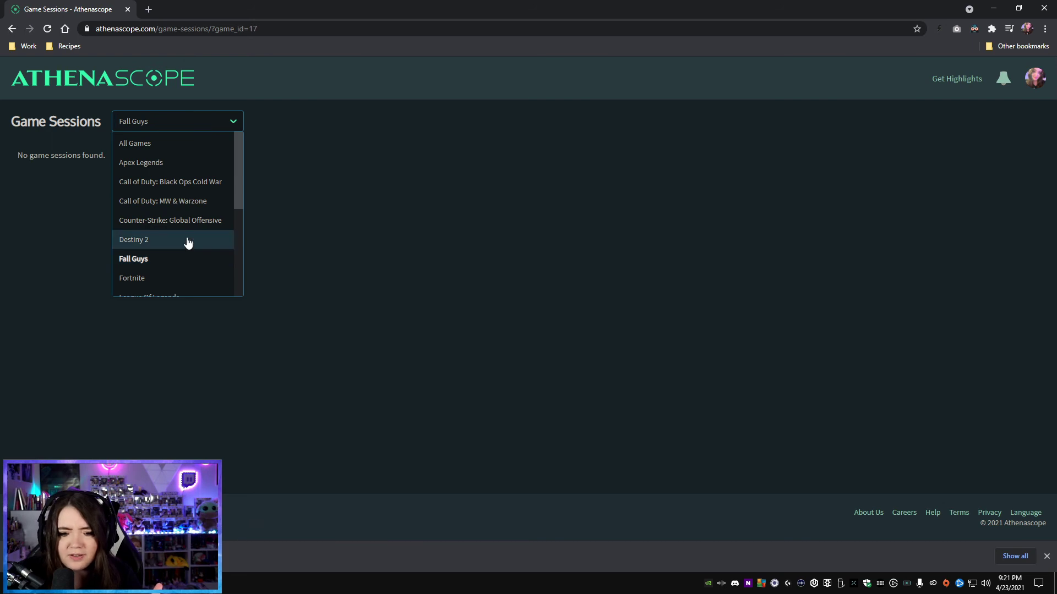
left_click(164, 241)
left_click(170, 121)
scroll(181, 249, "down", 3)
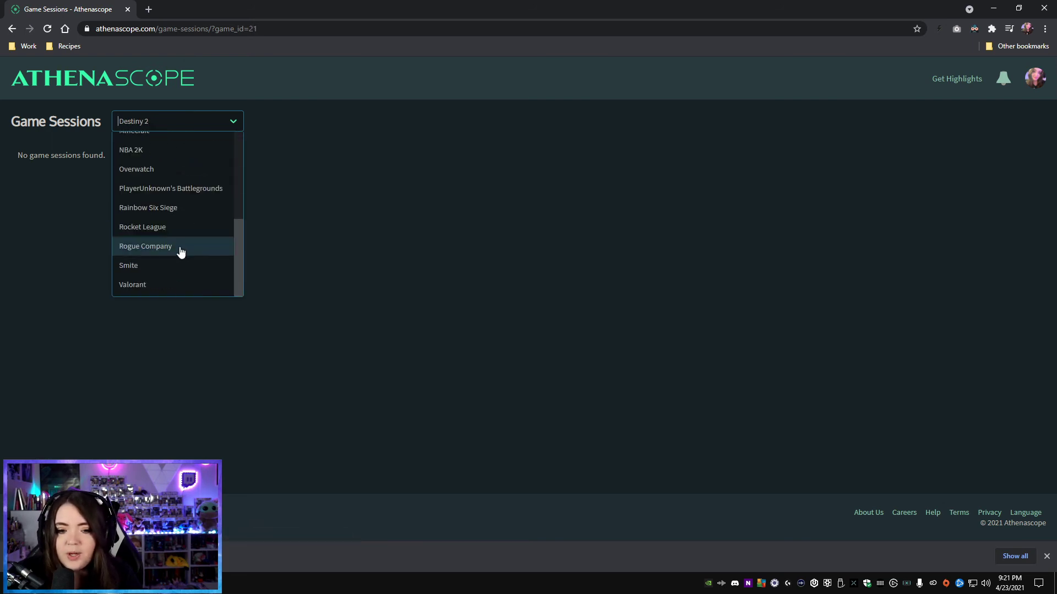
scroll(205, 260, "up", 3)
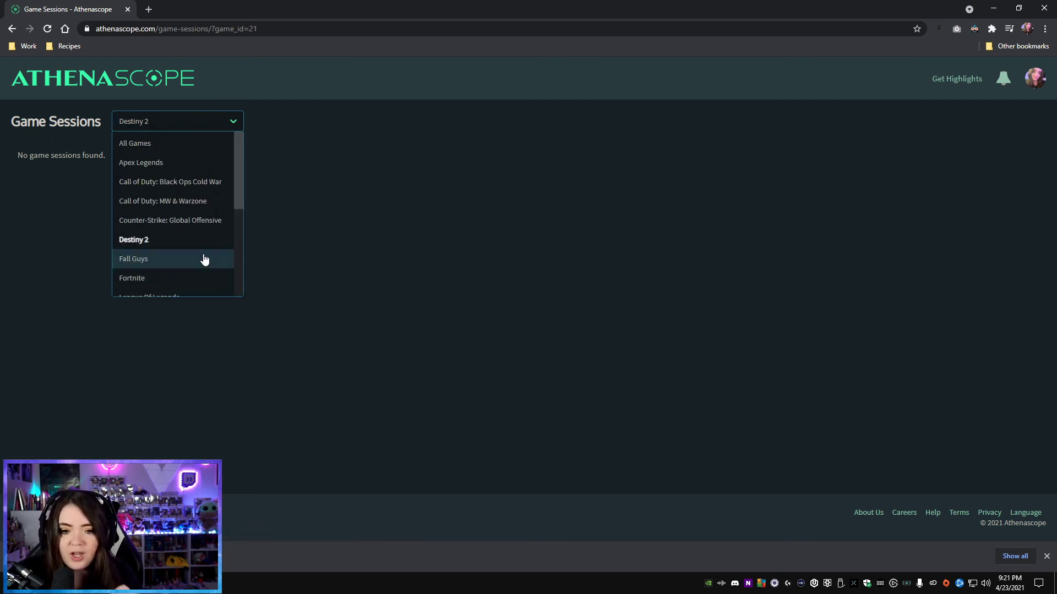
left_click(439, 257)
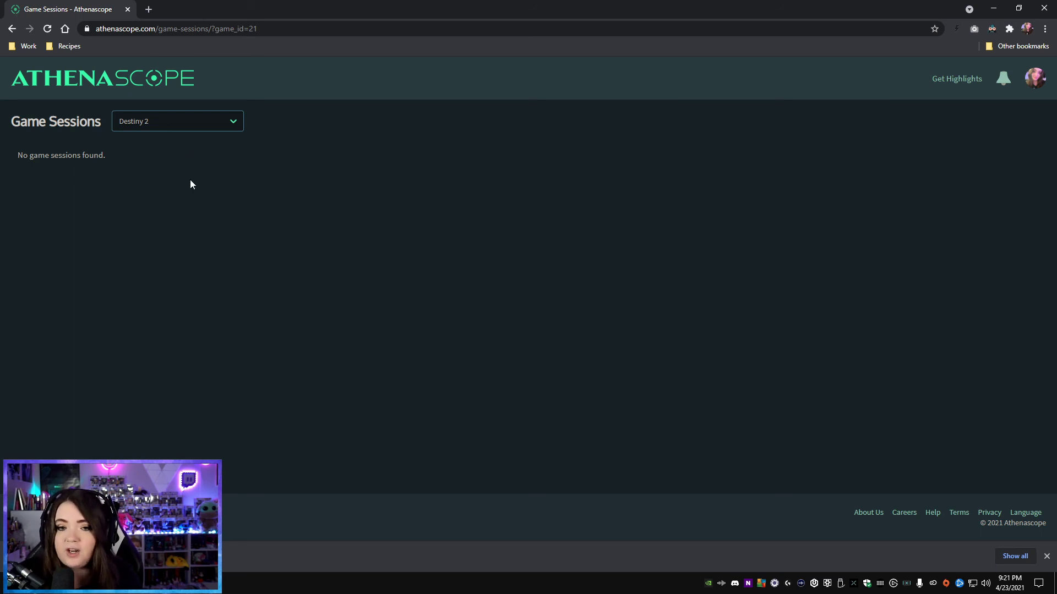
Step: Reload the My Game Sessions page to list the sessions of all games
left_click(1035, 78)
left_click(951, 127)
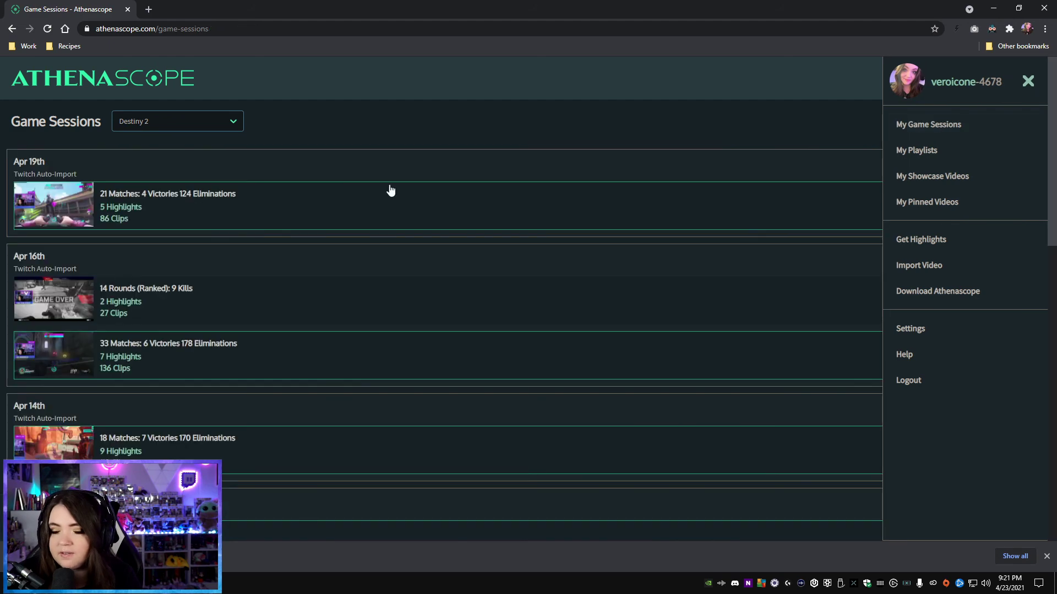
left_click(211, 121)
left_click(211, 121)
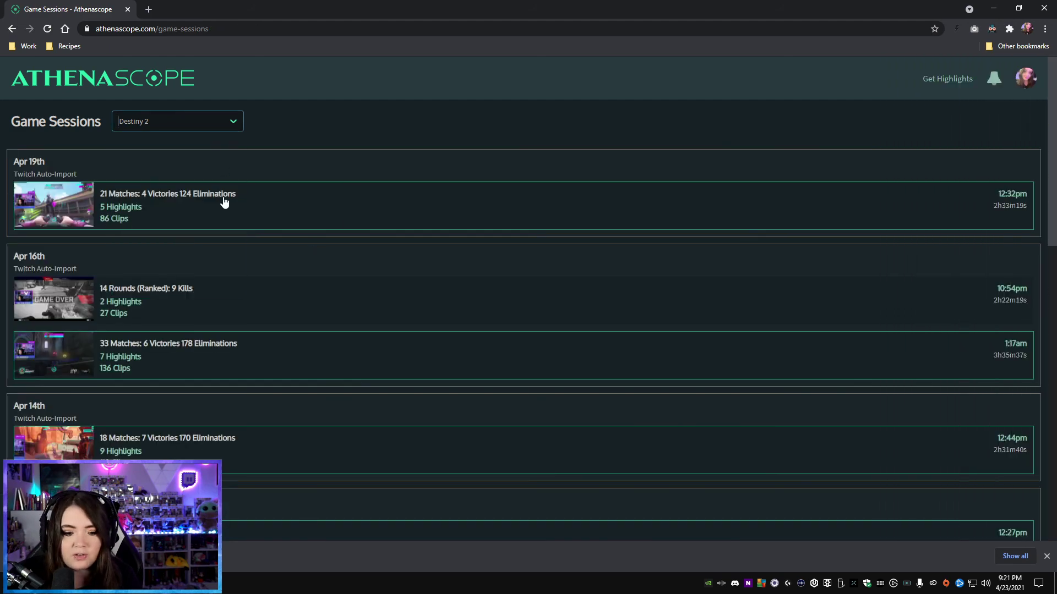
Step: Open the April 10th session with 13 ranked rounds and 16 kills, and skip its Kill clip ahead to 0:22
scroll(224, 203, "down", 11)
scroll(323, 365, "up", 3)
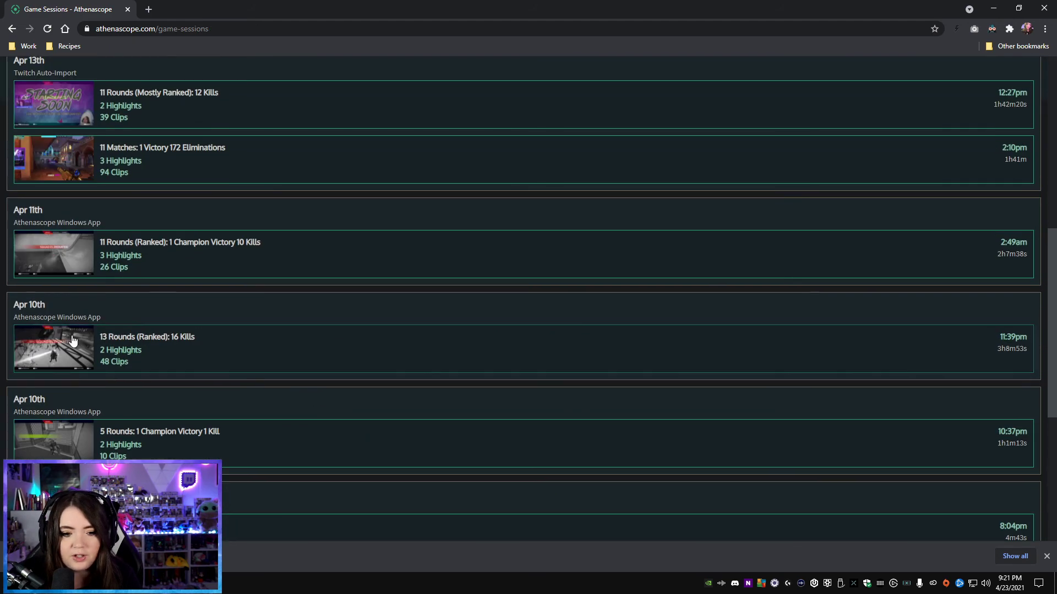
left_click(165, 348)
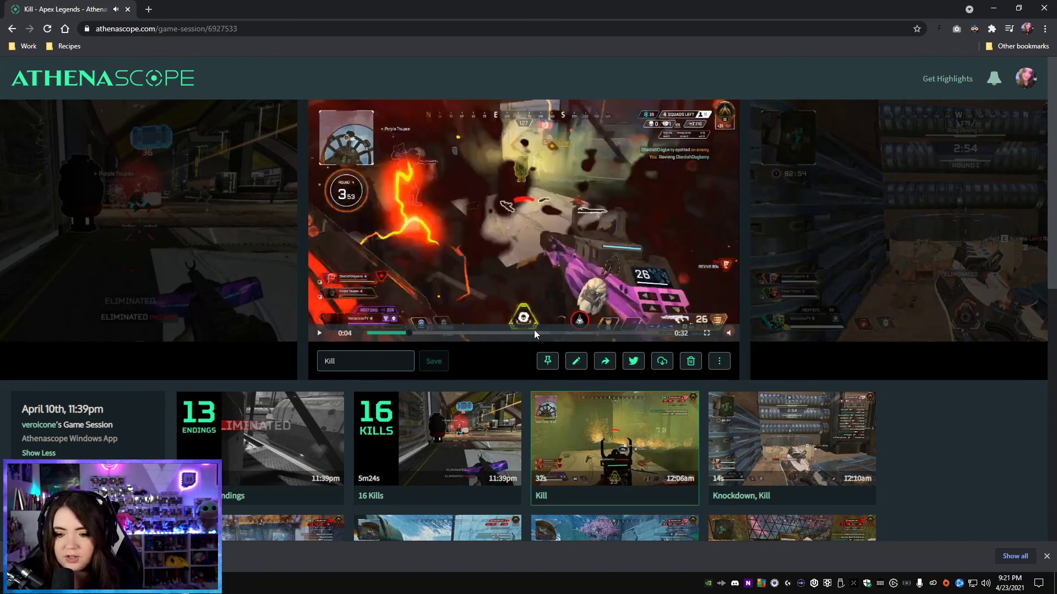
left_click(567, 332)
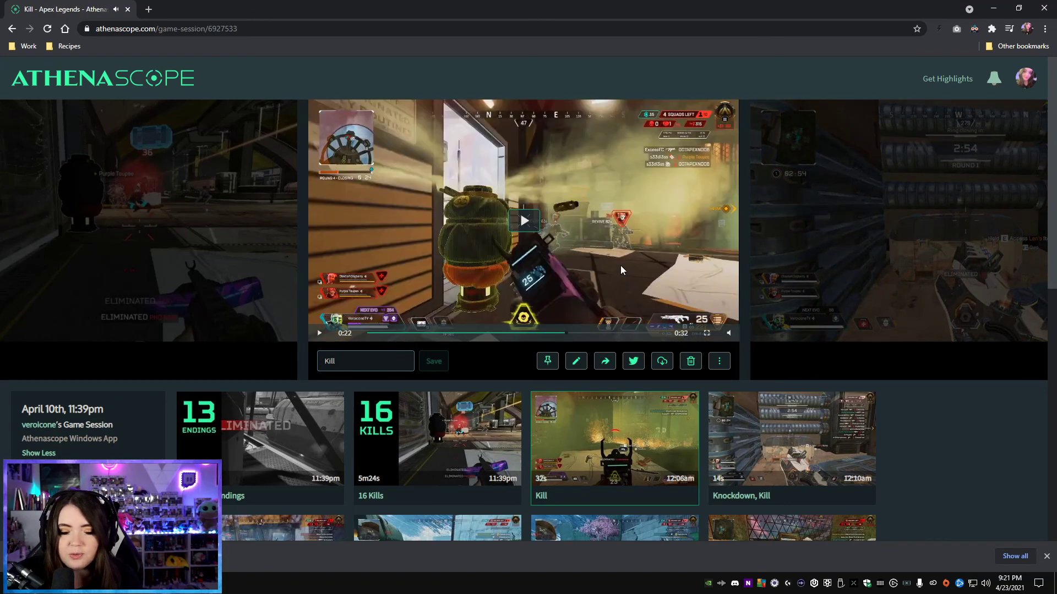